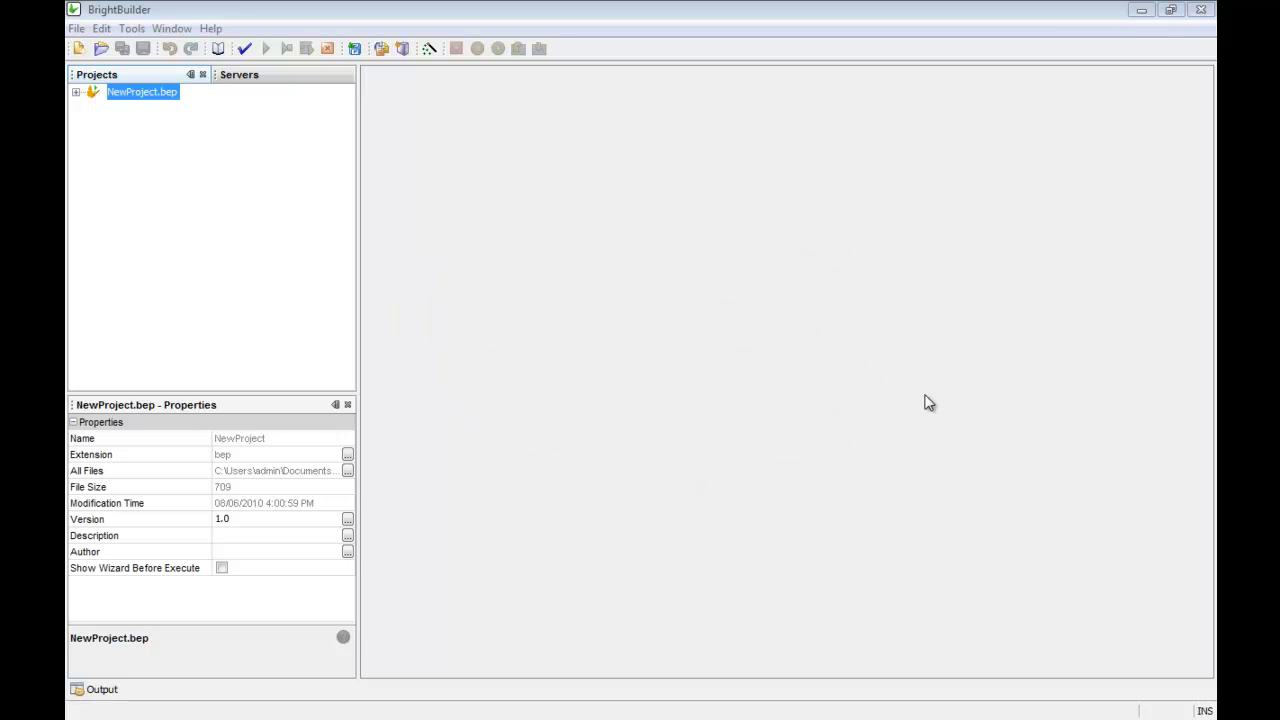
Create a new BrightForms project saved as NewProject.bsp
click(79, 48)
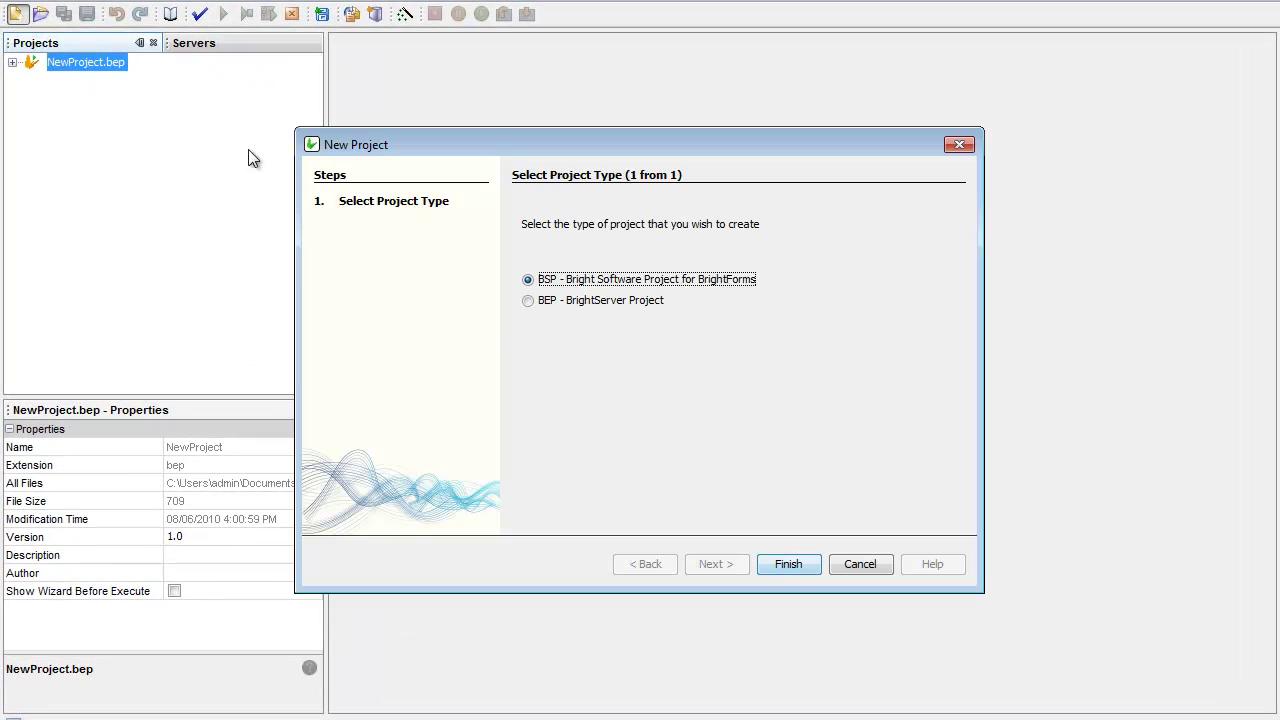
click(786, 564)
click(886, 527)
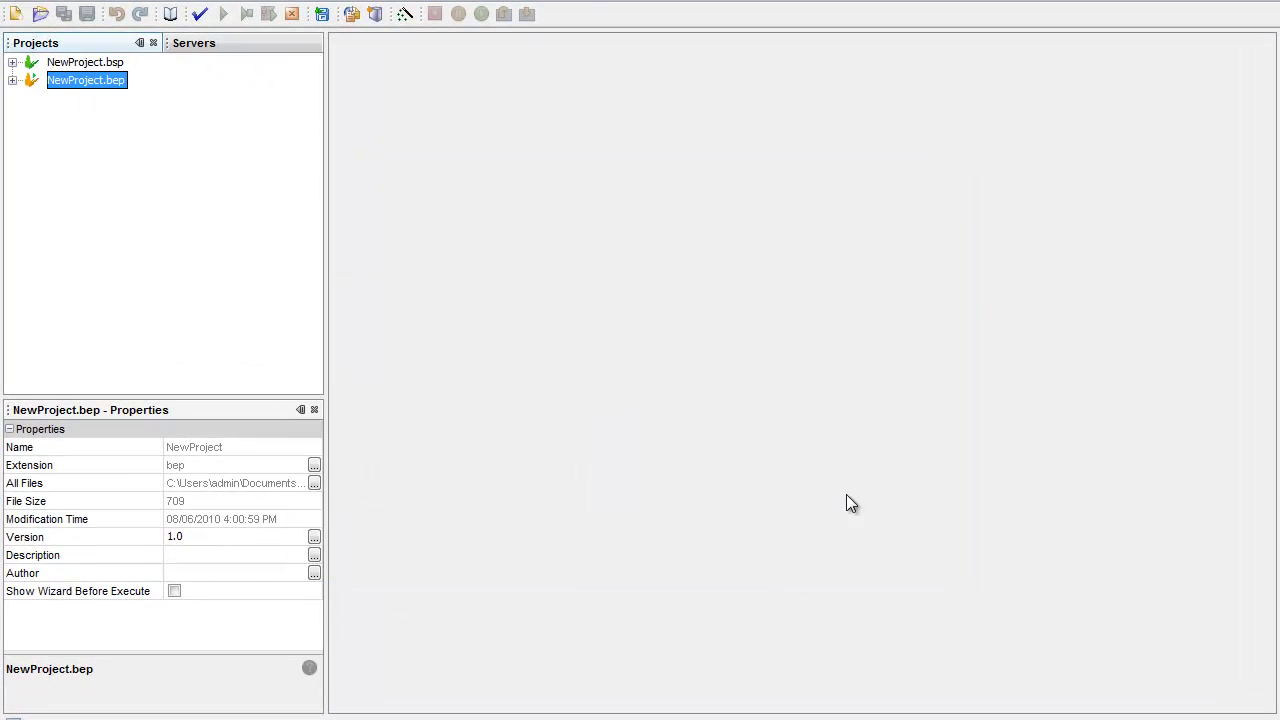
Expand both projects' Tables folders and inspect TABLE1's columns in the NewProject.bep server project
click(12, 62)
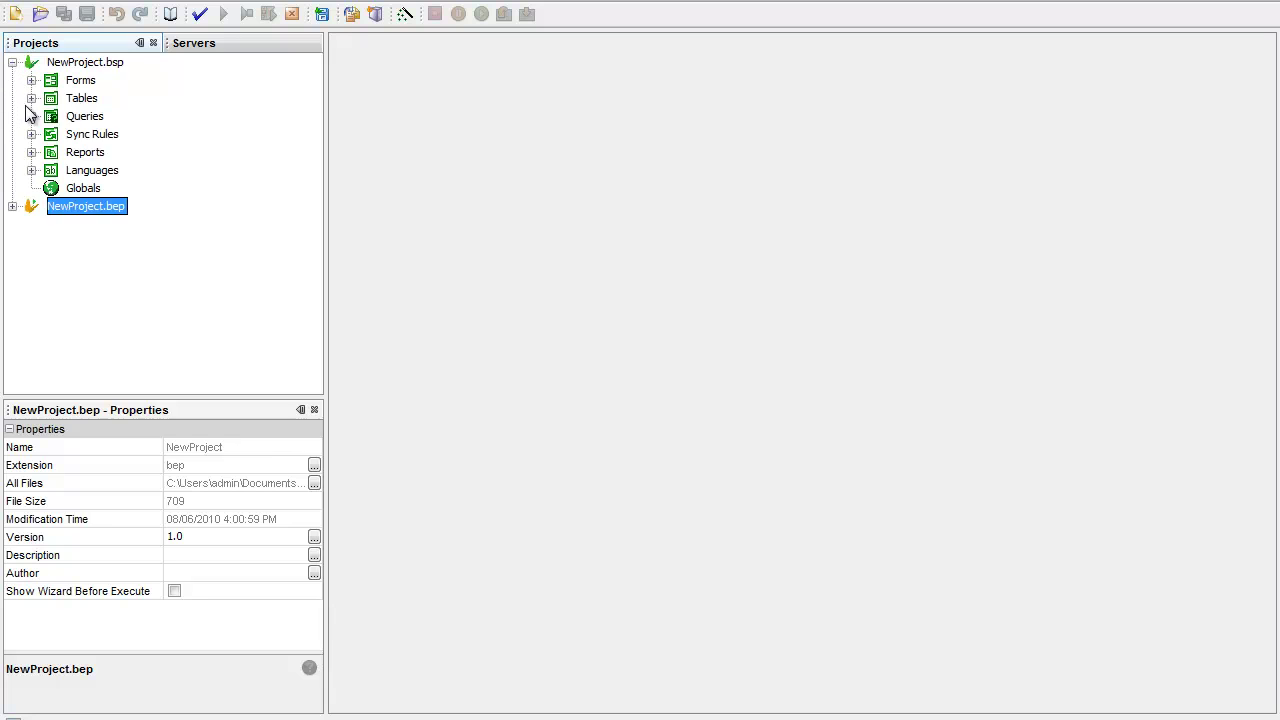
click(31, 99)
click(12, 206)
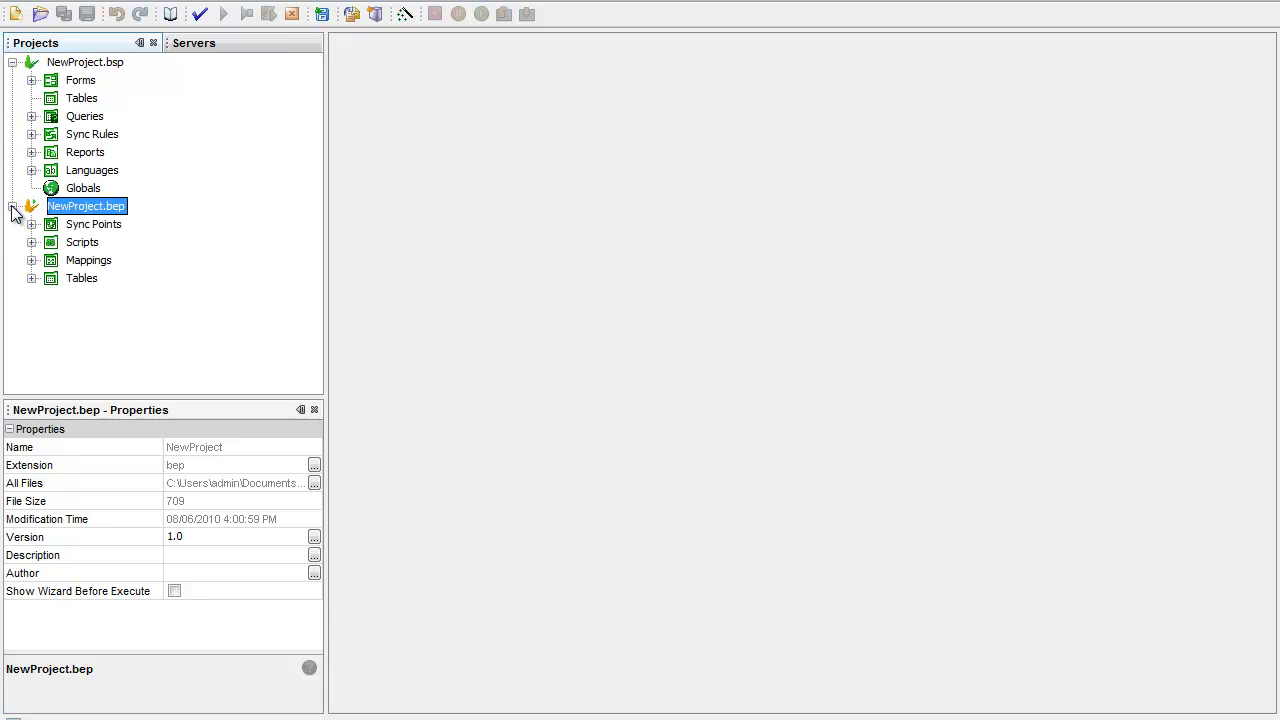
click(31, 279)
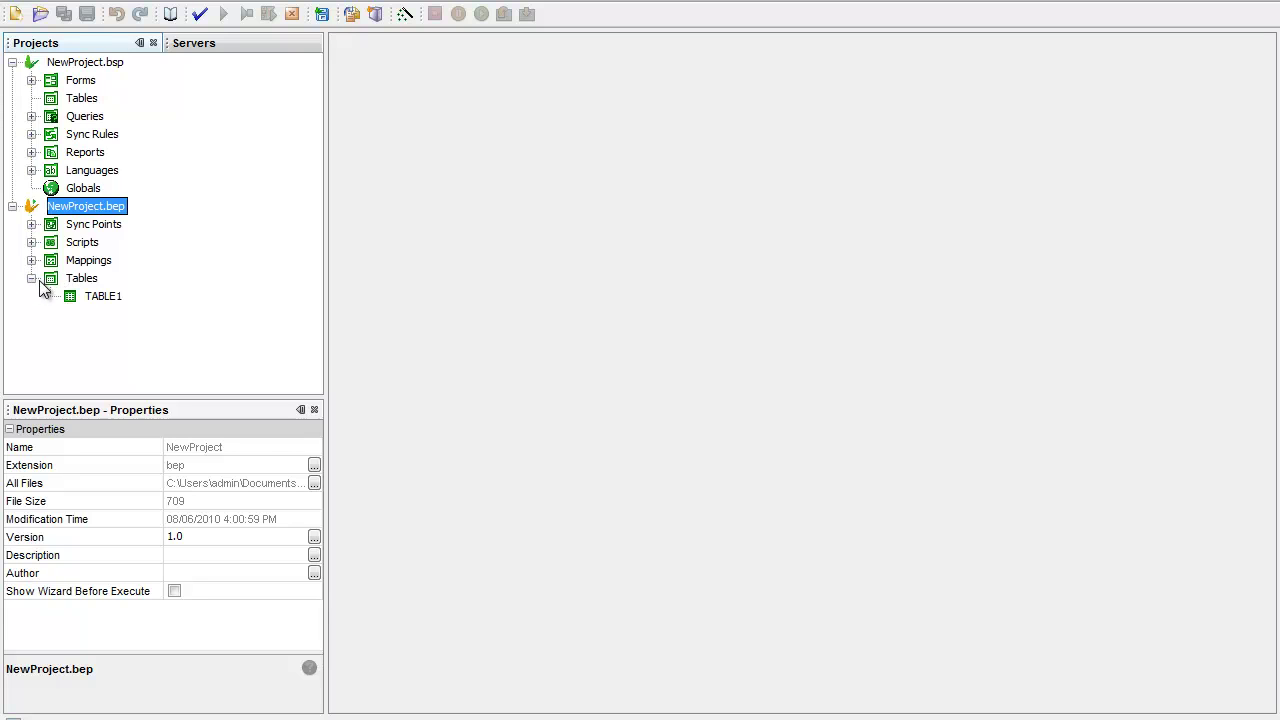
click(88, 297)
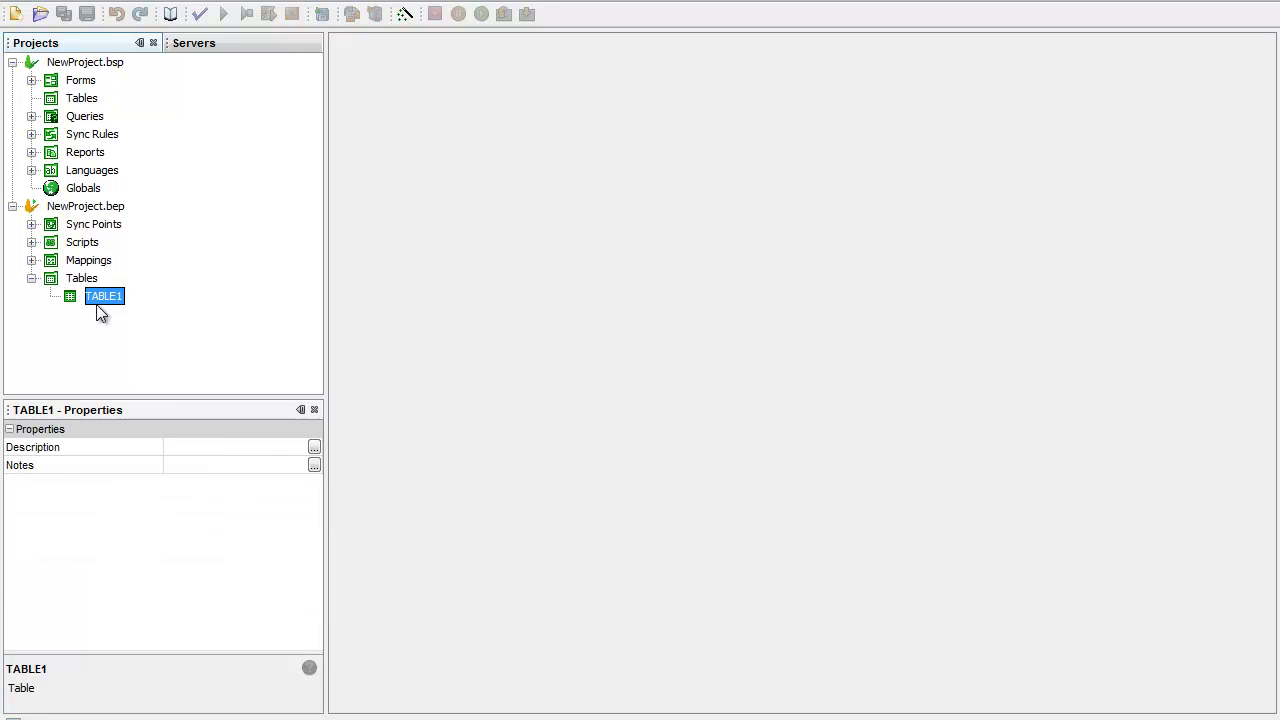
double_click(103, 299)
click(387, 42)
Copy TABLE1 into NewProject.bsp's Tables folder, then delete the pasted copy
right_click(108, 301)
click(140, 364)
right_click(89, 101)
click(130, 148)
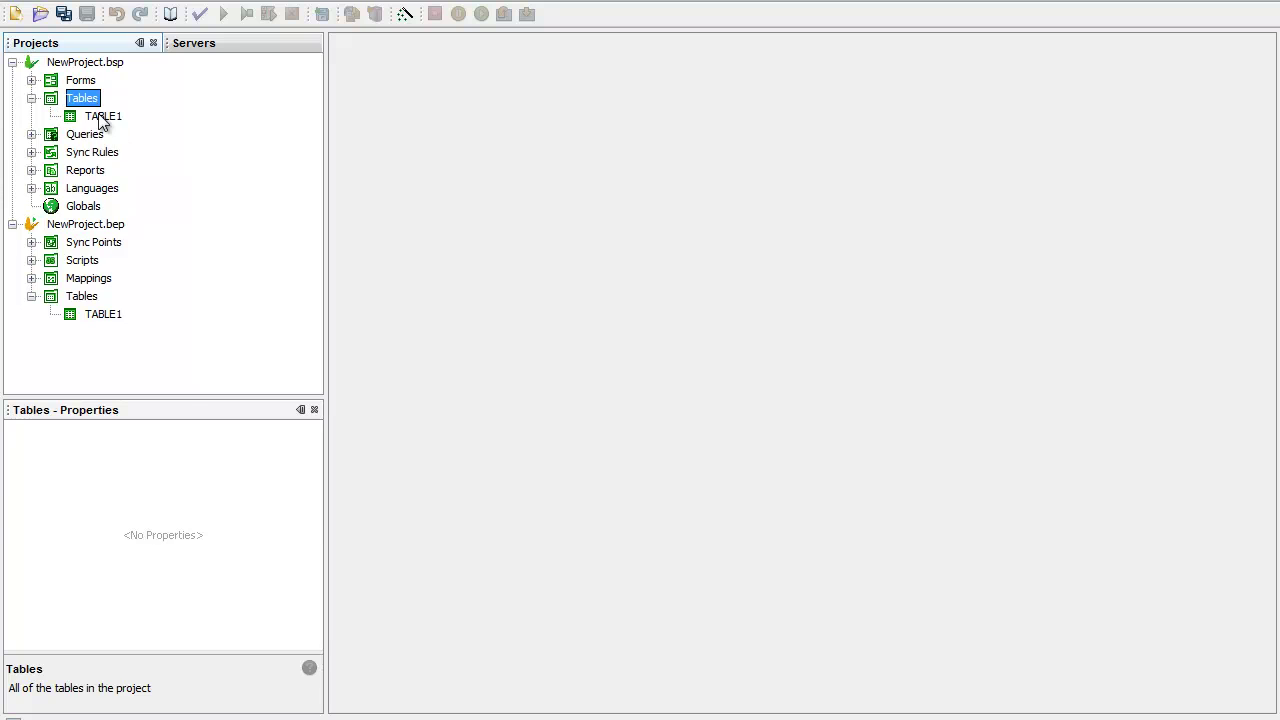
right_click(101, 116)
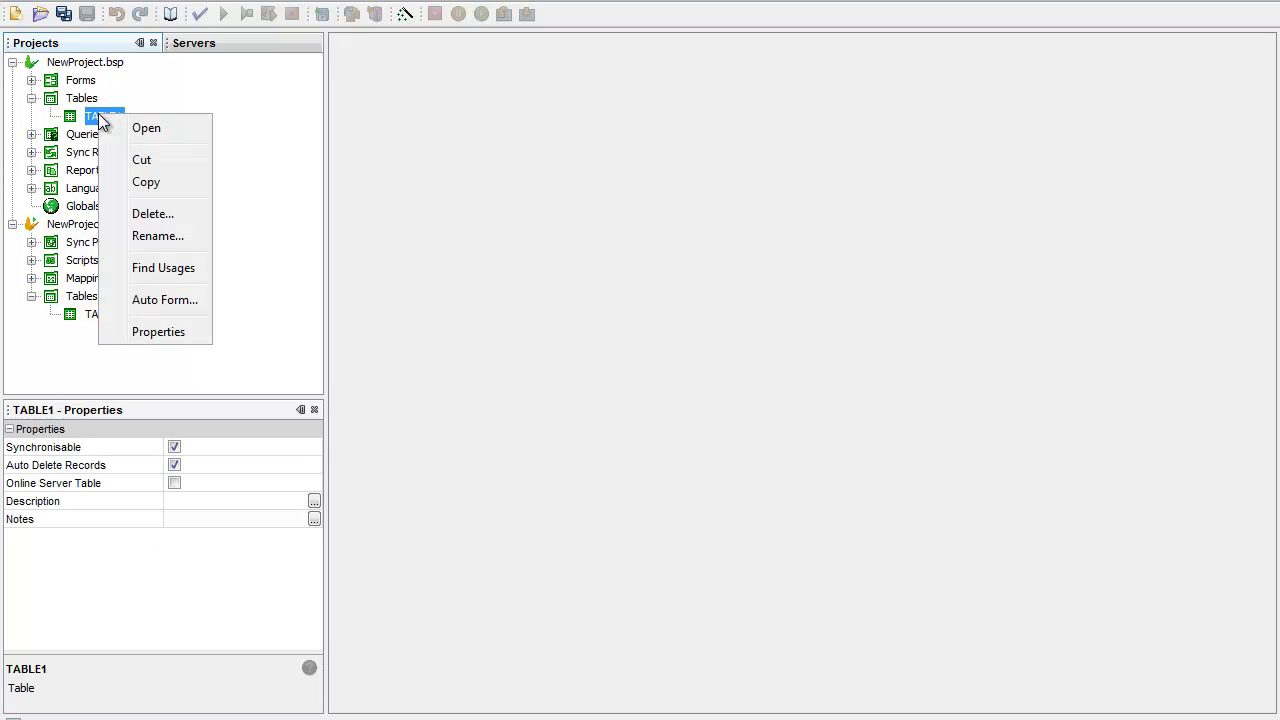
click(166, 215)
click(670, 418)
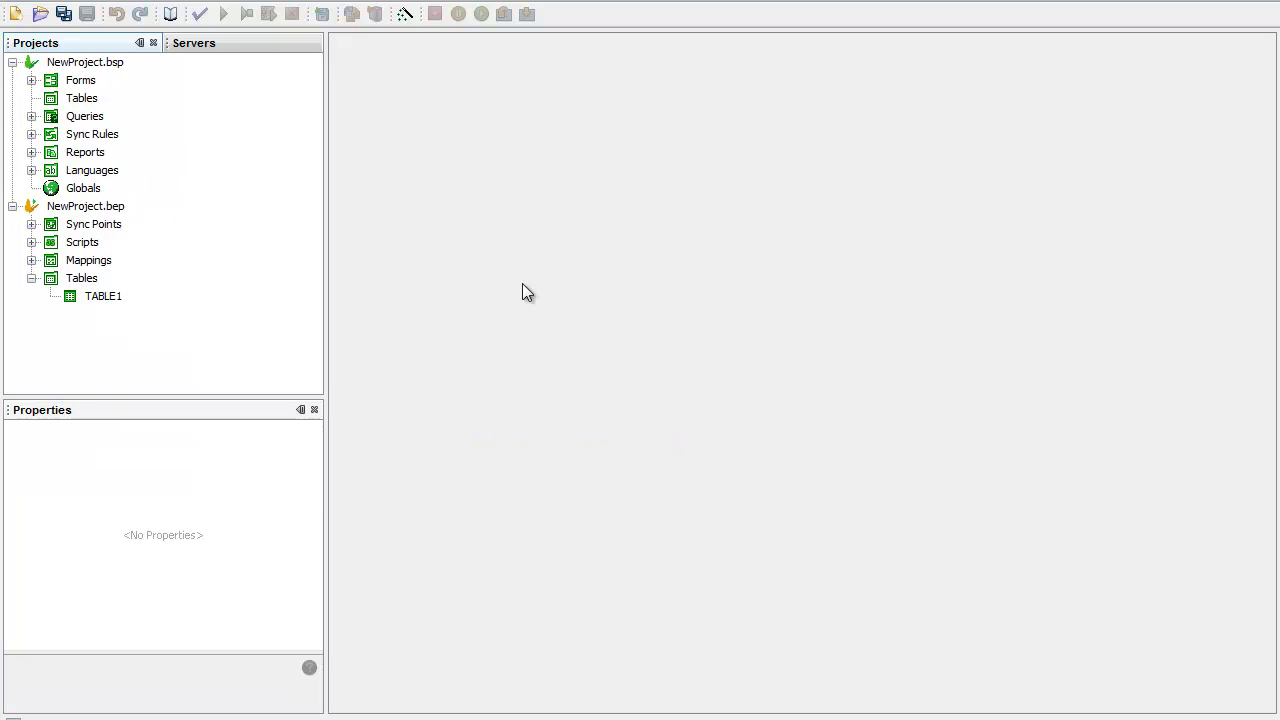
Import TABLE1 via the demo MS_SQL2008 connection into NewProject.bsp and view its FIELD1–FIELD3 columns
right_click(81, 62)
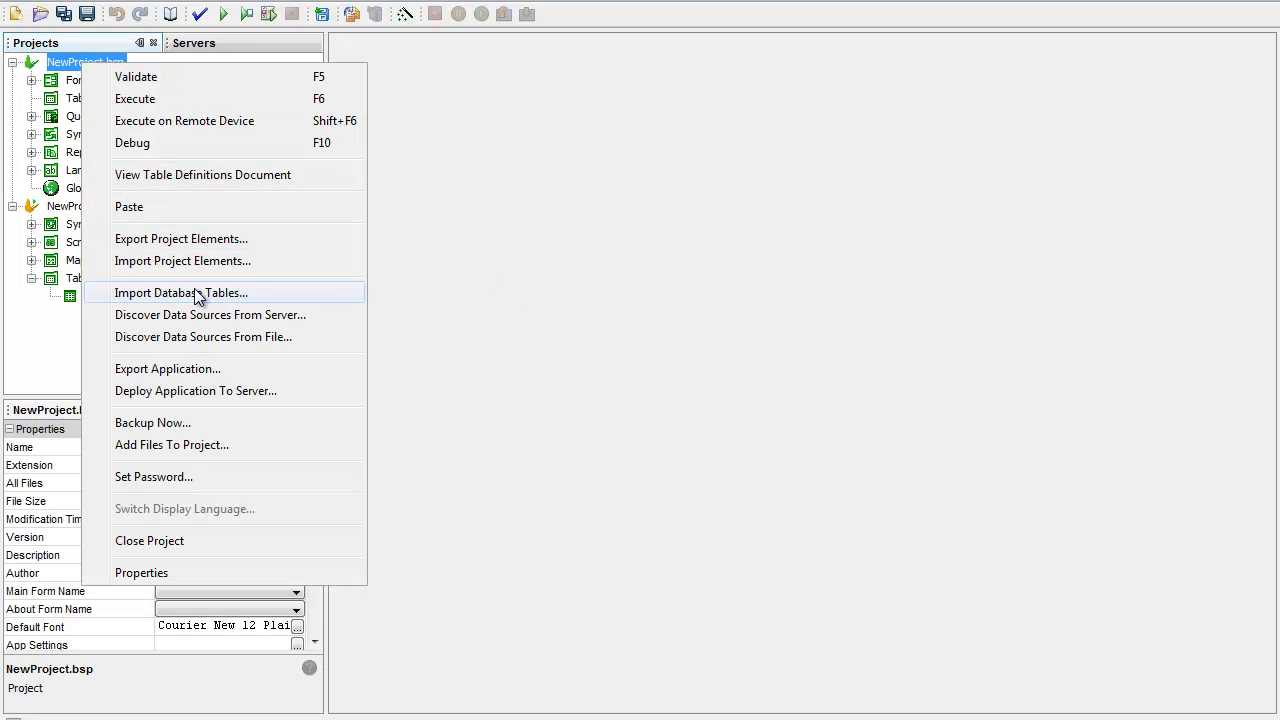
click(197, 293)
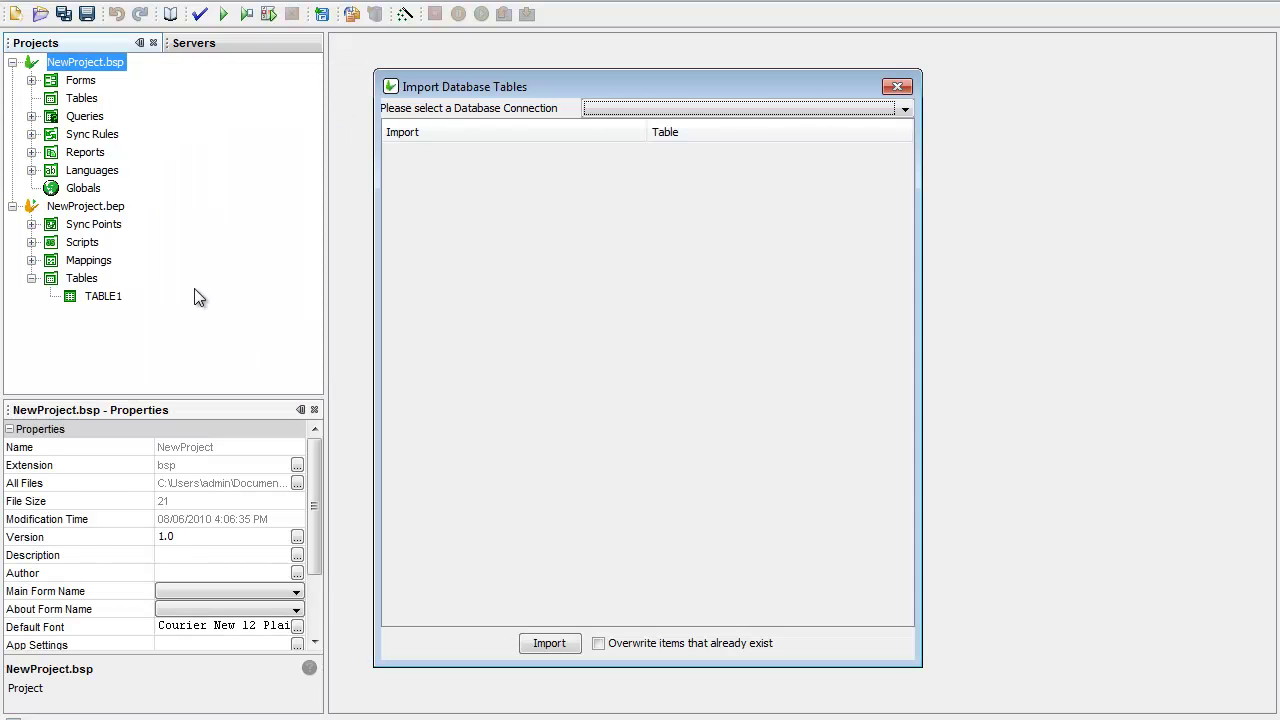
click(628, 106)
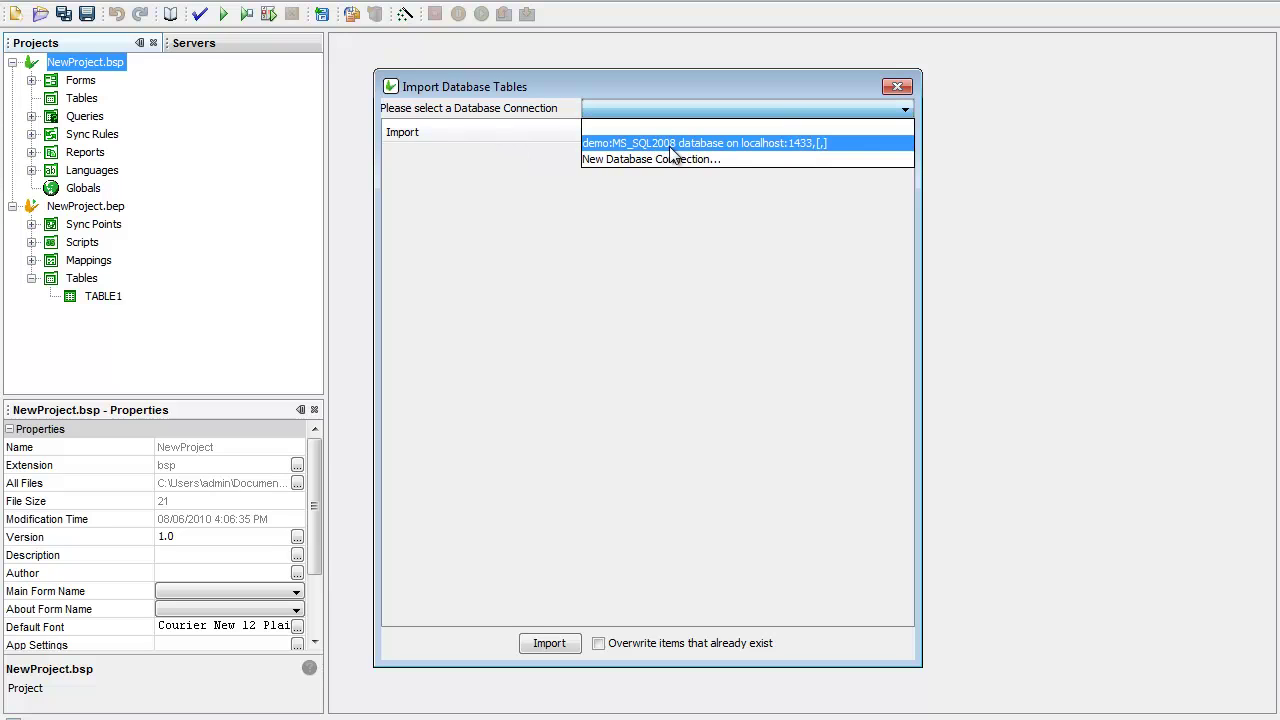
click(842, 143)
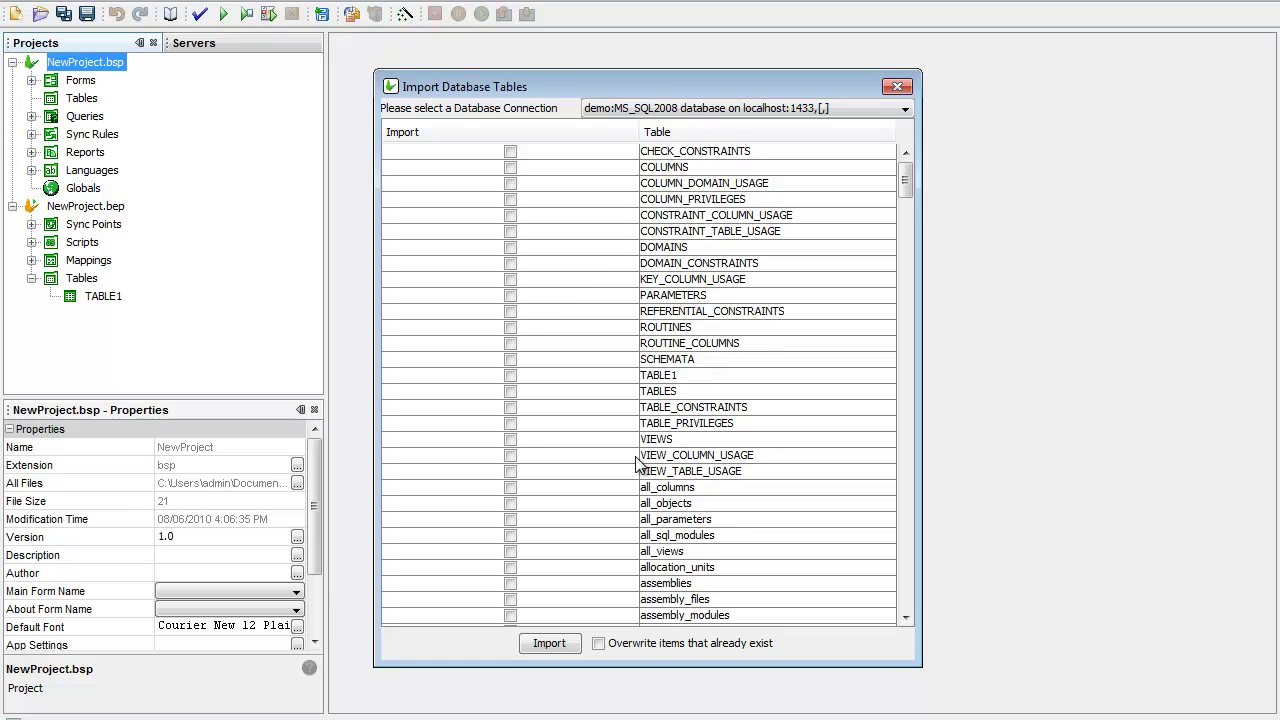
click(512, 375)
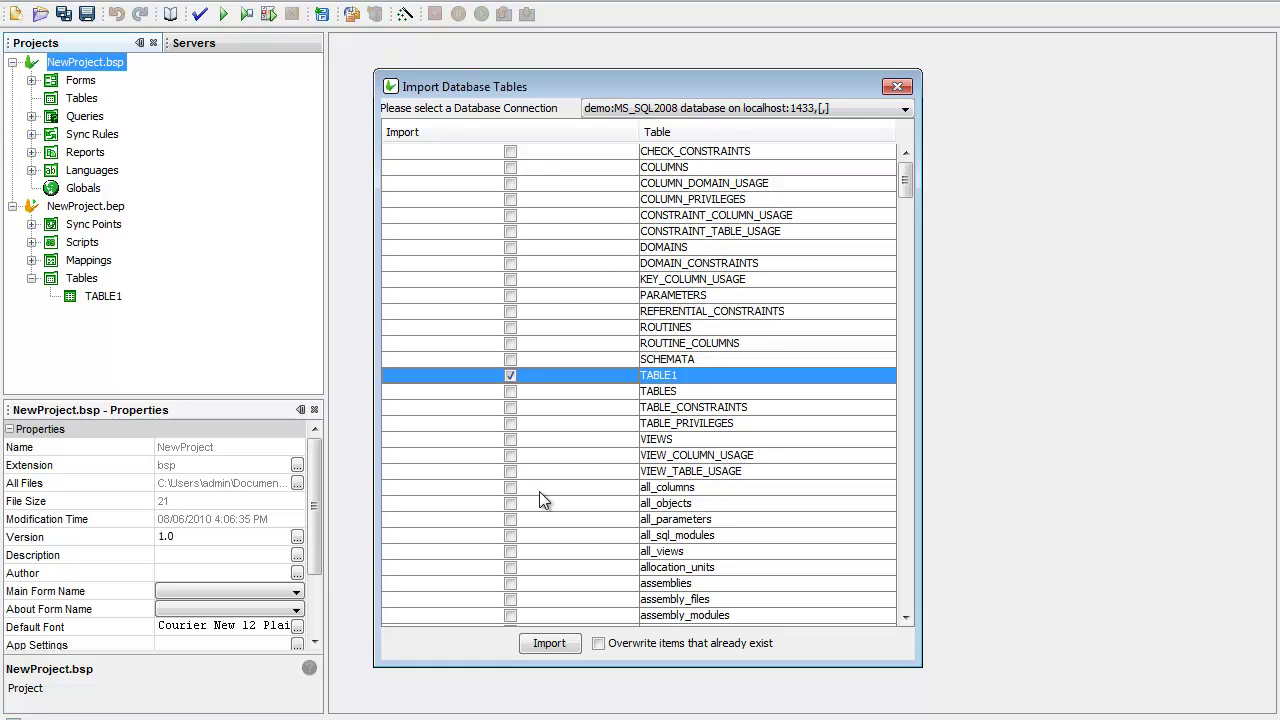
click(552, 642)
double_click(106, 117)
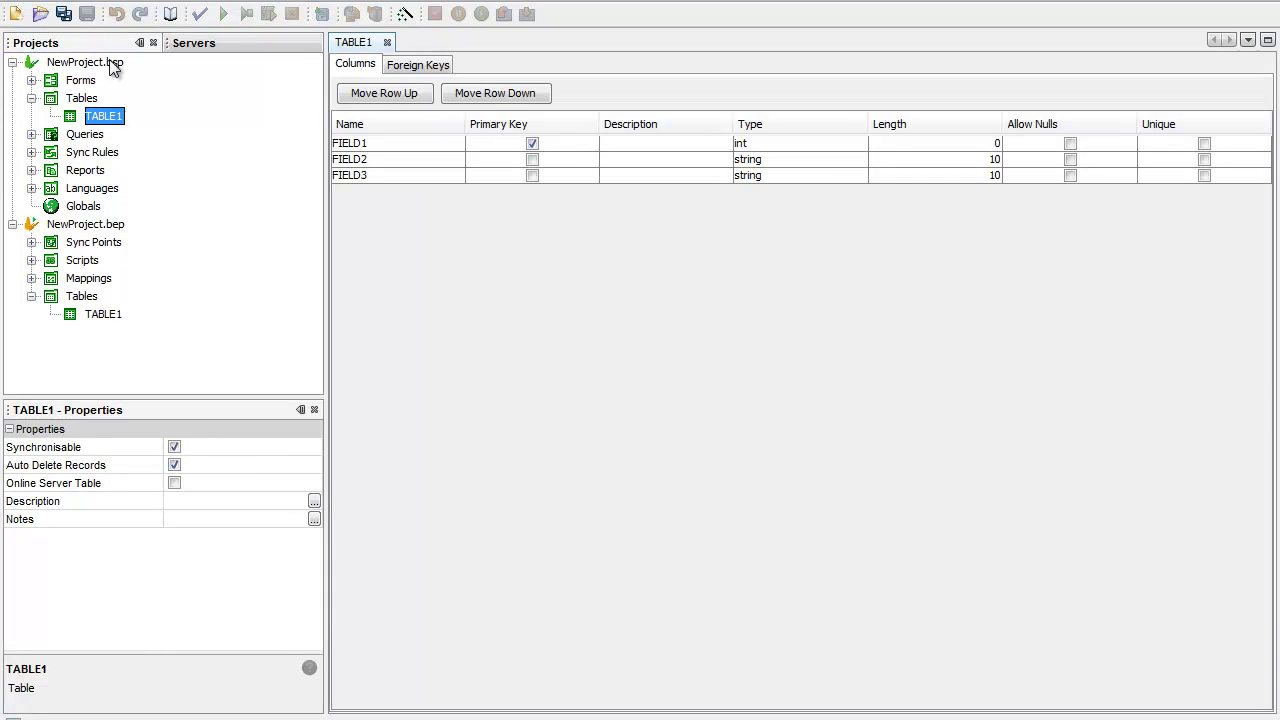
Create Form1 and place a list view at its top-left, sized 220 by 215
click(110, 62)
right_click(90, 77)
click(140, 89)
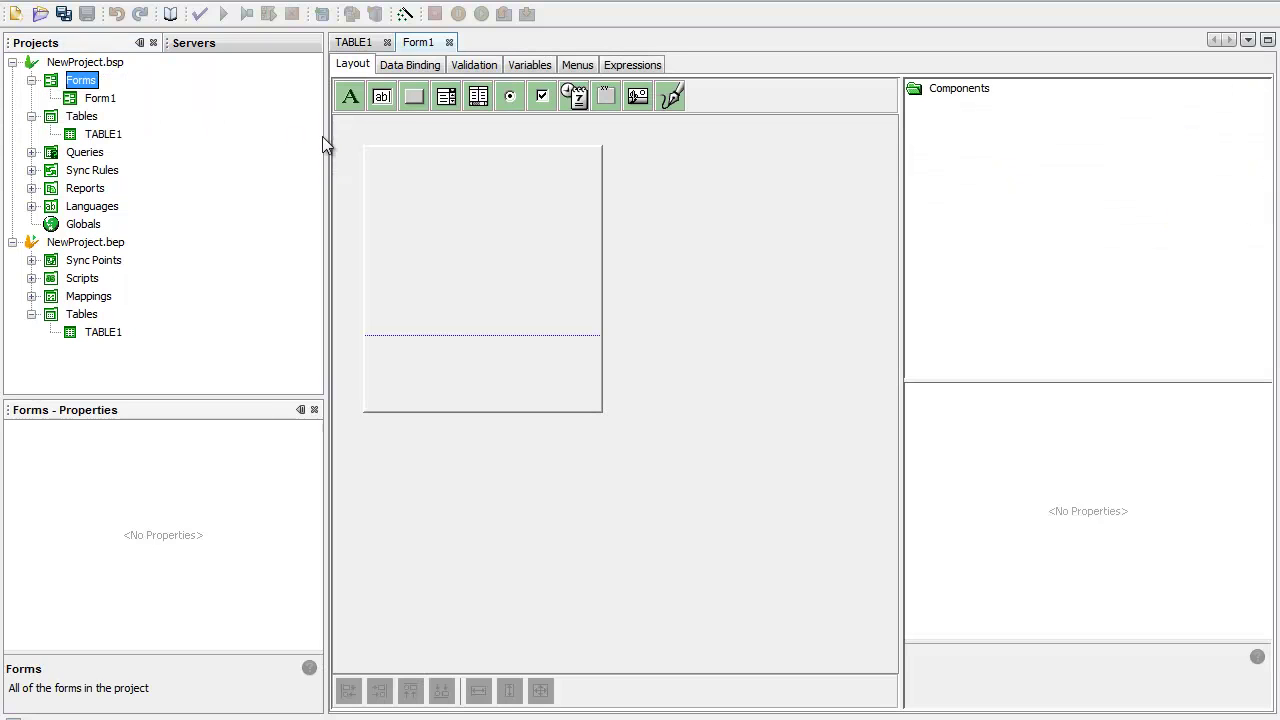
click(482, 106)
click(480, 190)
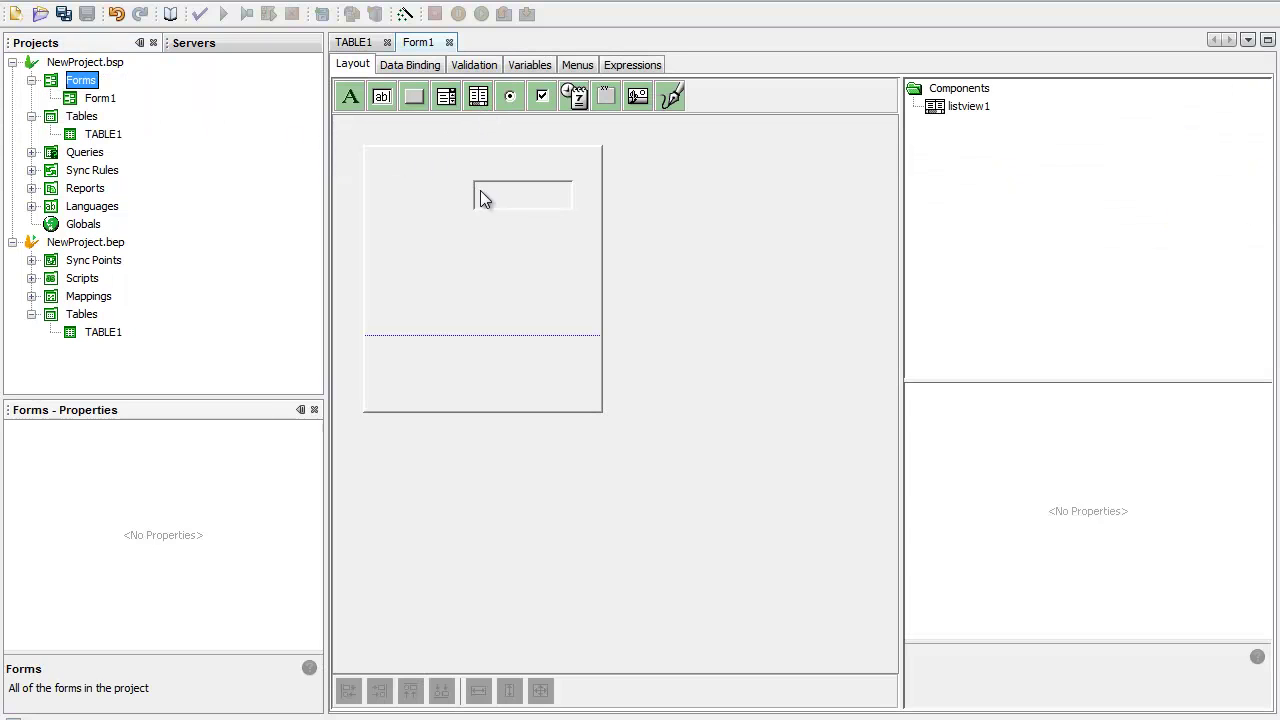
drag(480, 190, 383, 166)
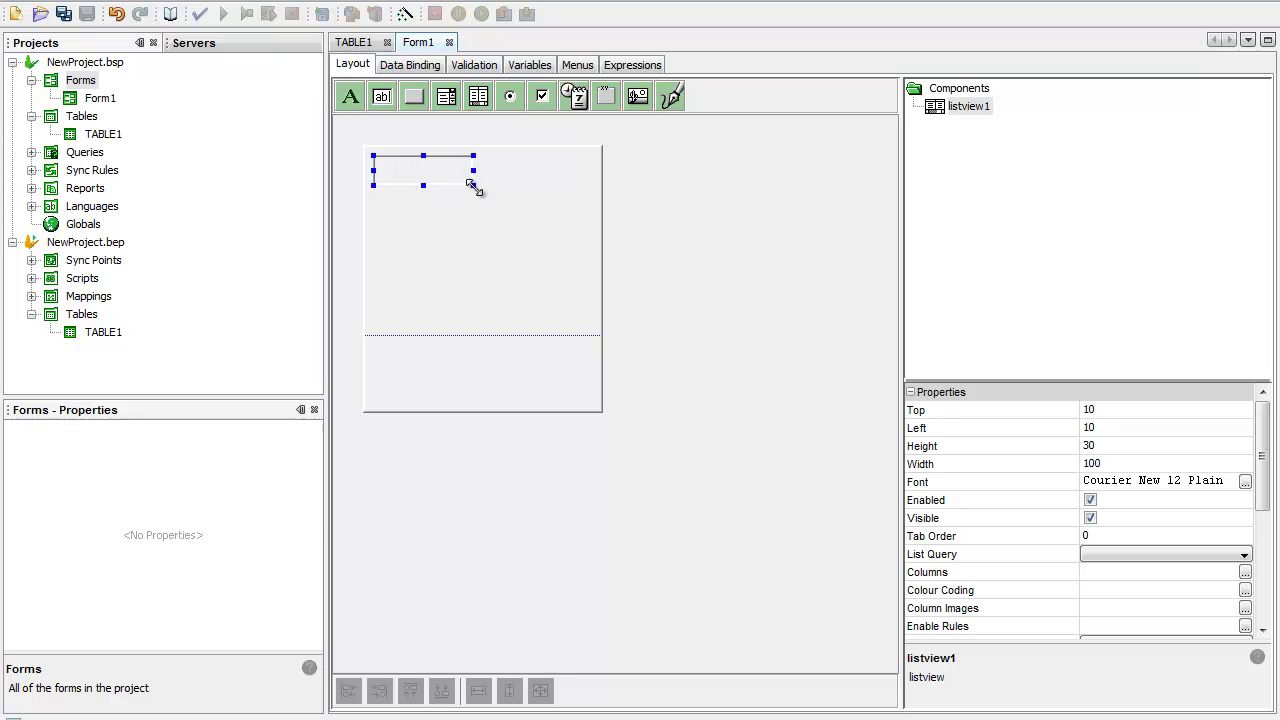
drag(470, 184, 593, 370)
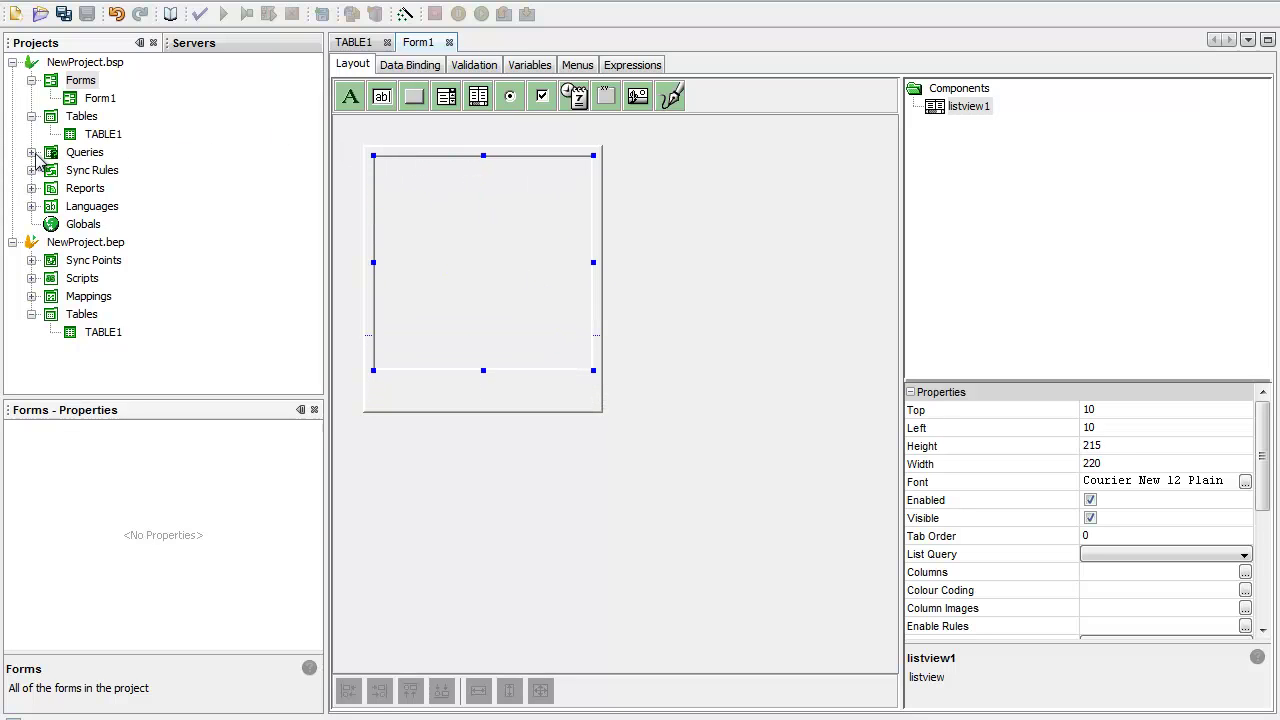
Create Query1 with TABLE1 as parent table and all its fields as output
right_click(80, 155)
click(105, 168)
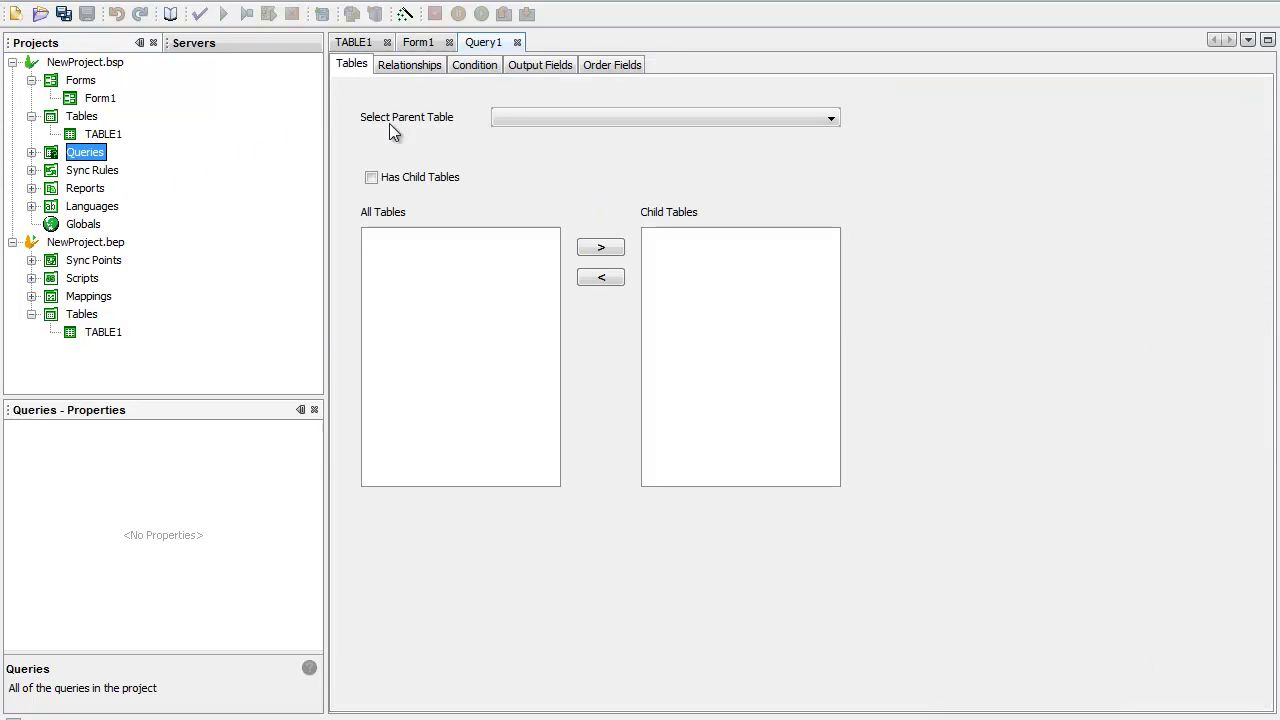
click(498, 114)
click(525, 161)
click(521, 112)
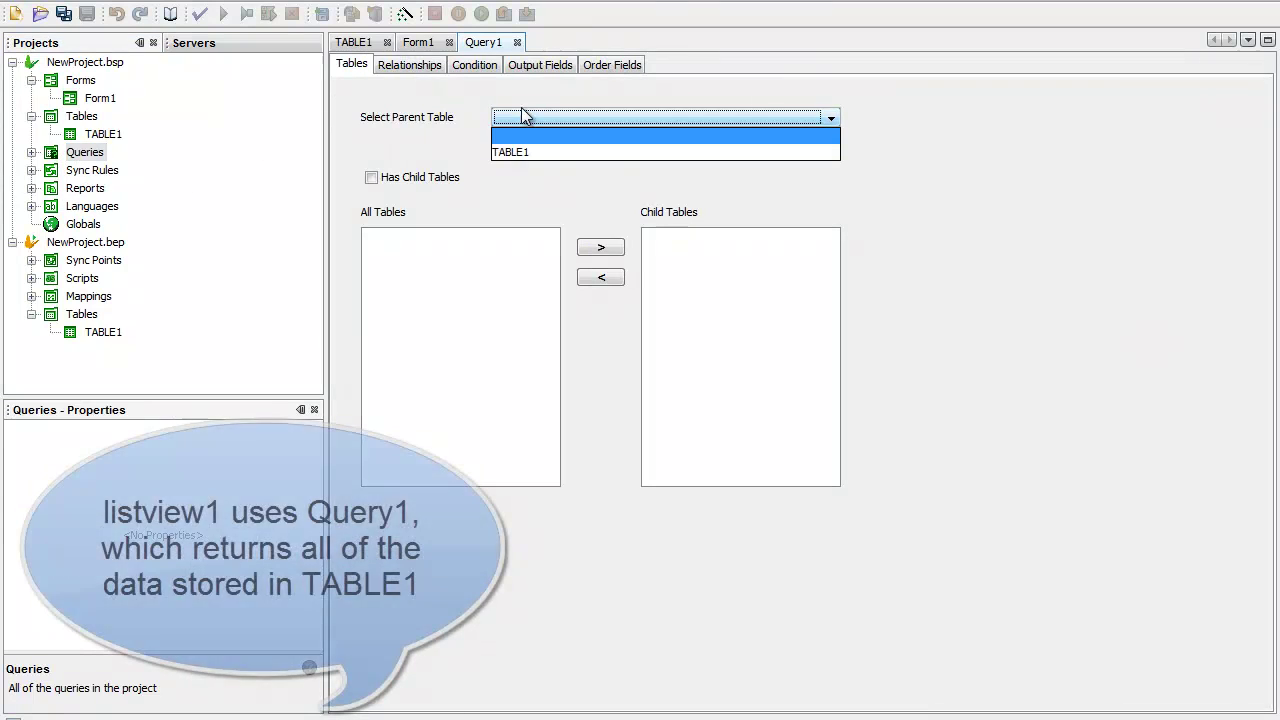
click(532, 153)
click(486, 66)
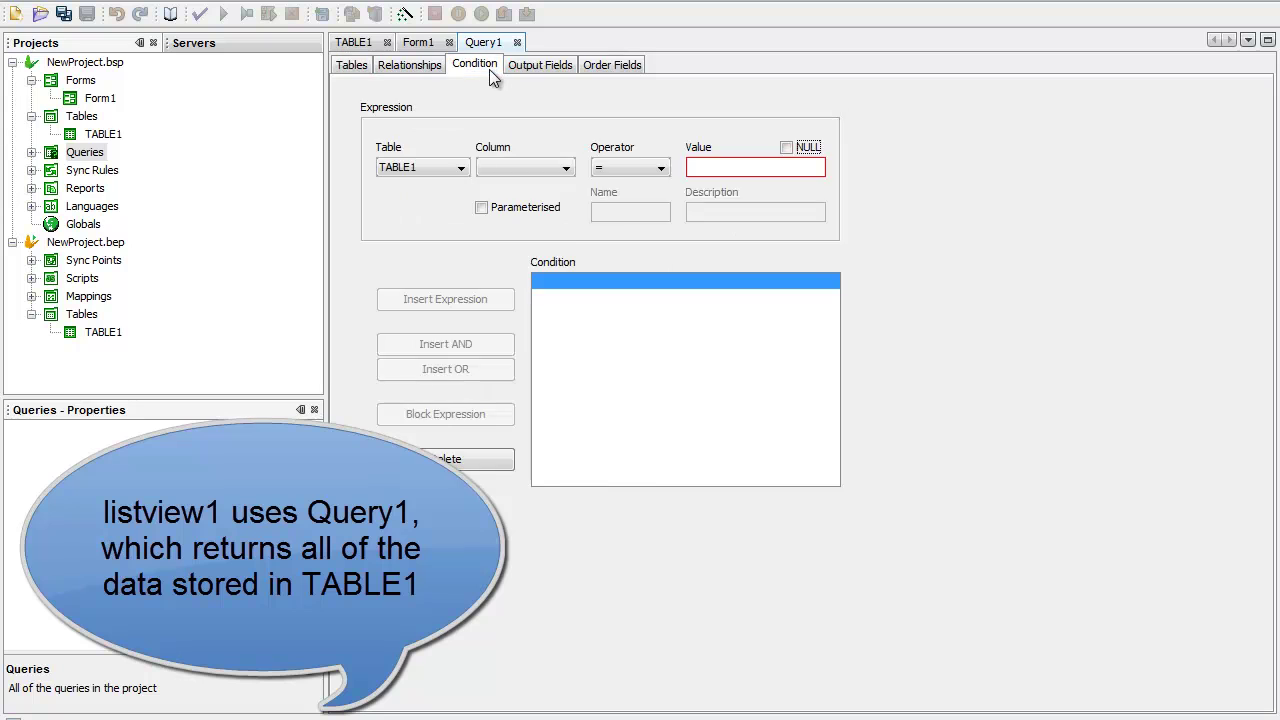
click(545, 66)
click(600, 178)
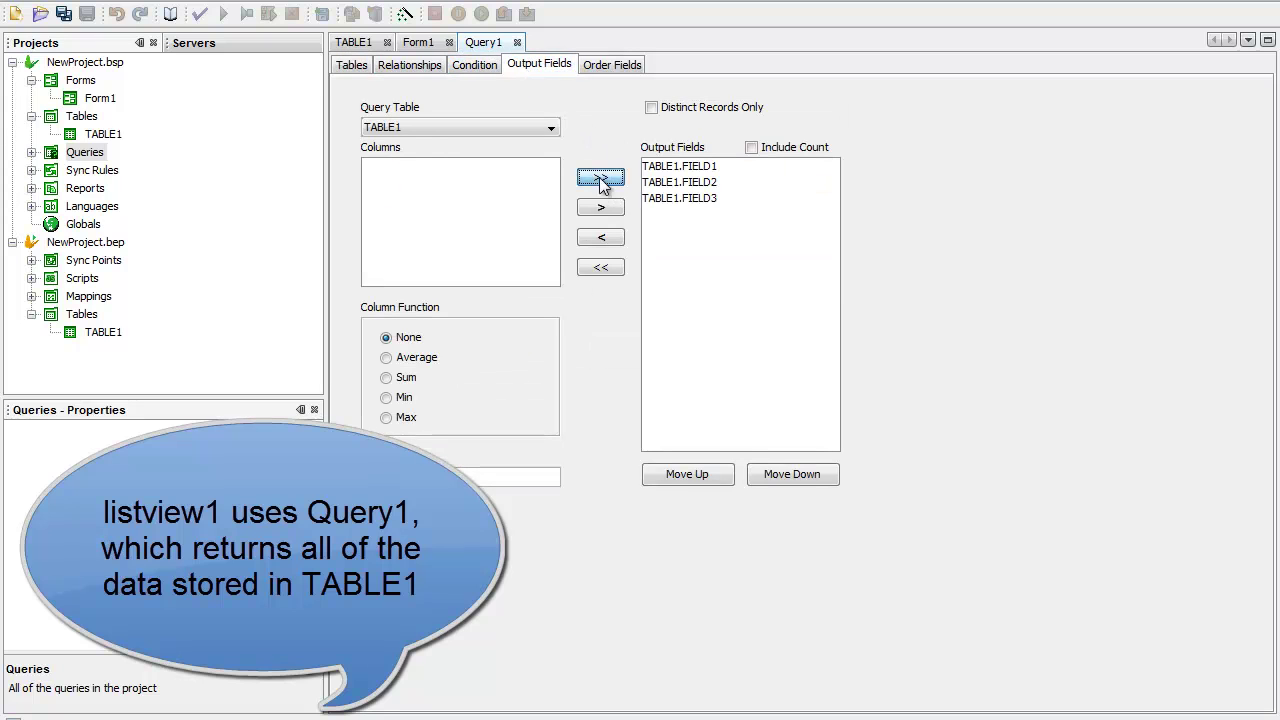
click(479, 68)
click(526, 67)
click(517, 42)
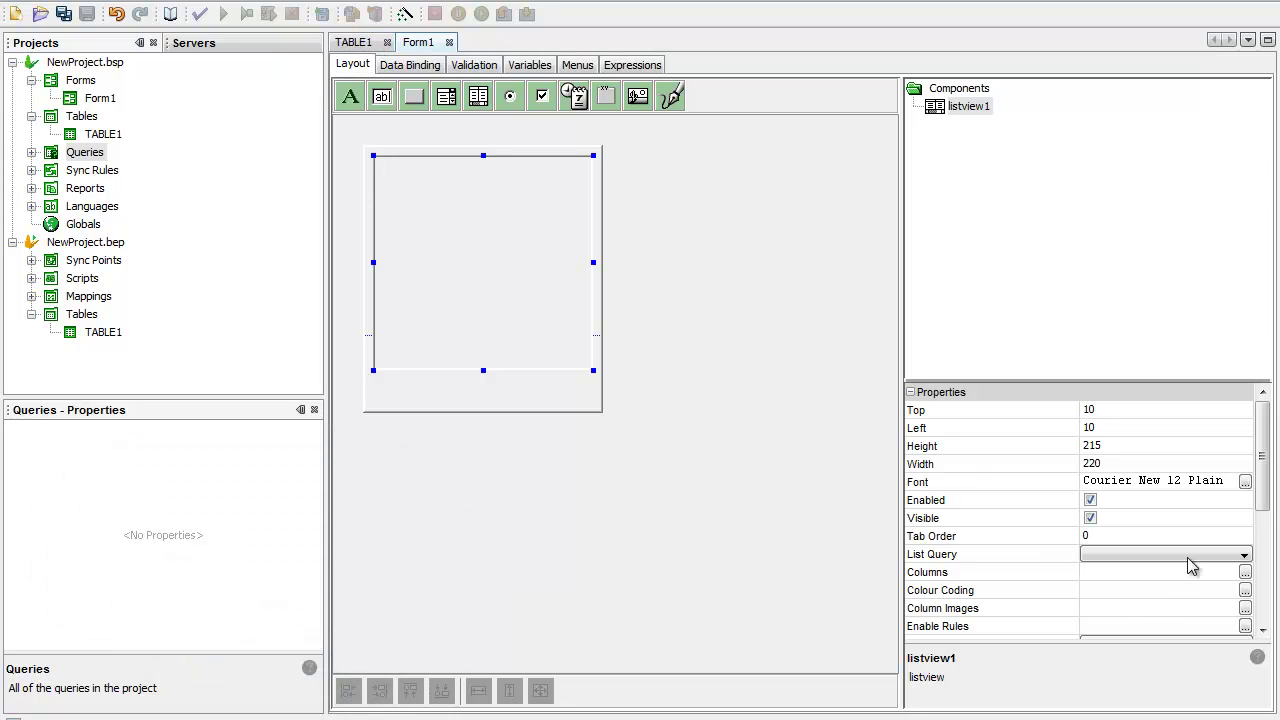
Set the list view's List Query to Query1
click(1245, 556)
click(1196, 590)
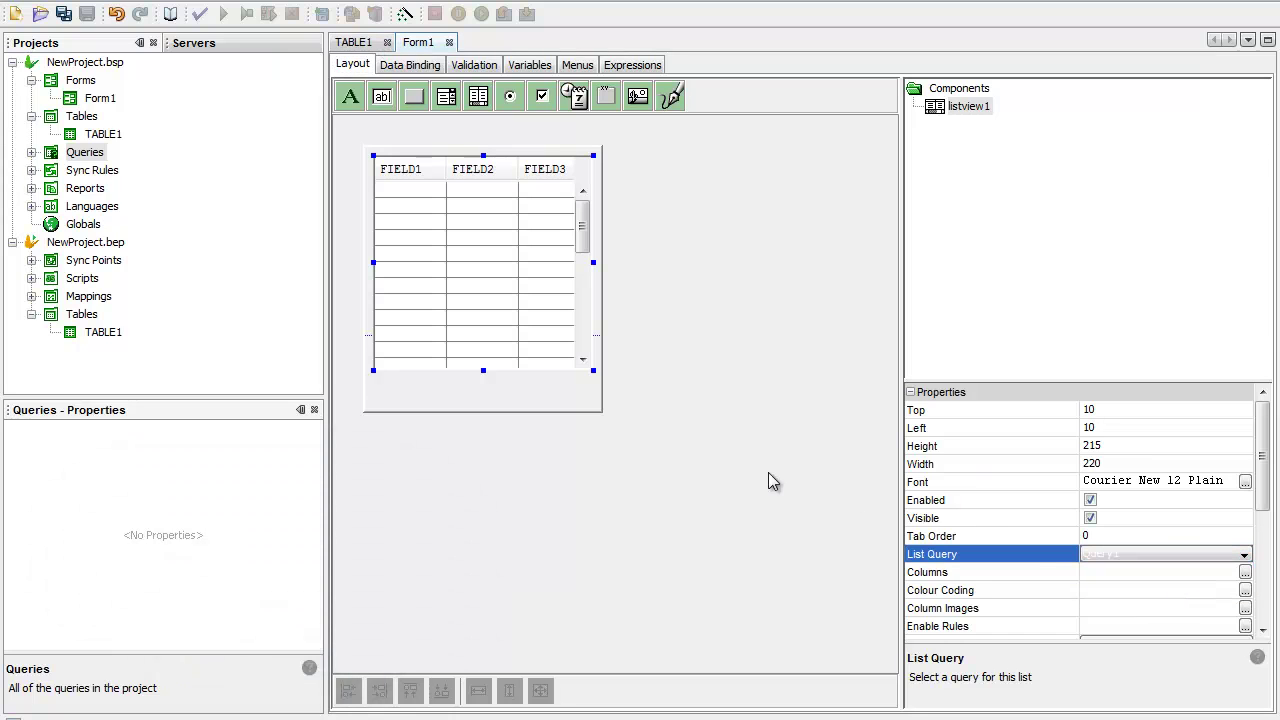
click(527, 400)
click(510, 338)
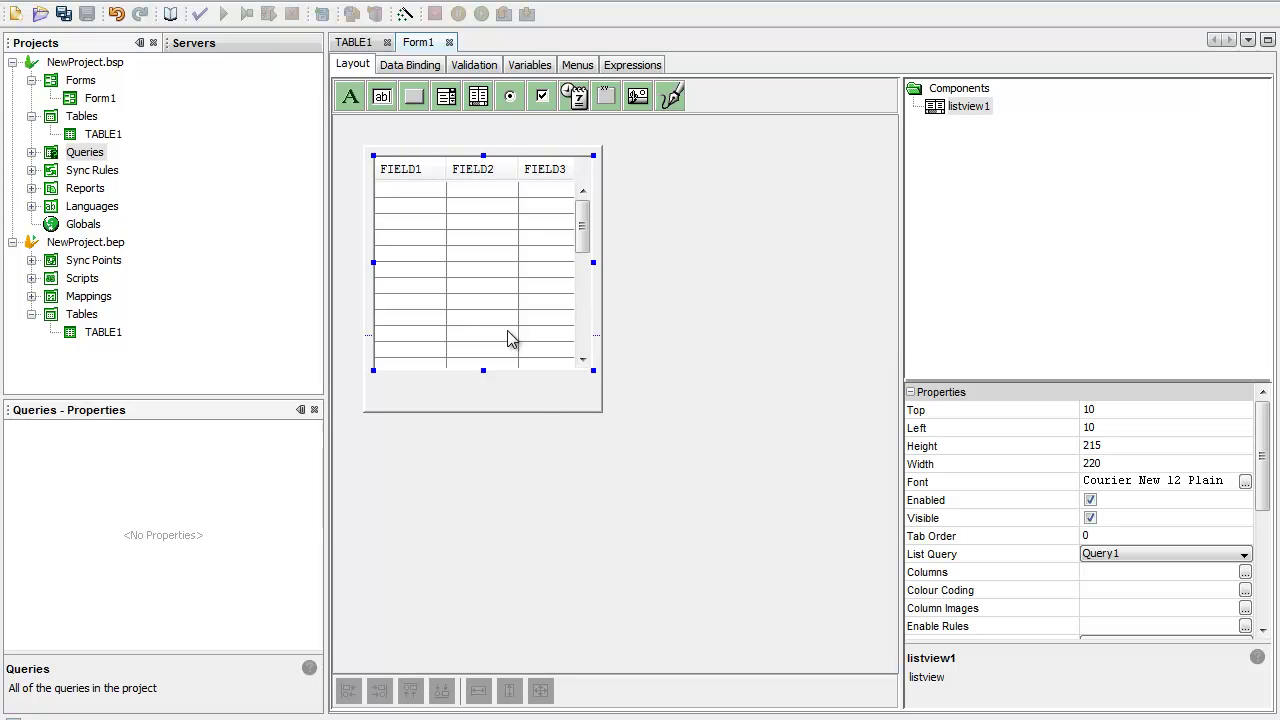
click(540, 405)
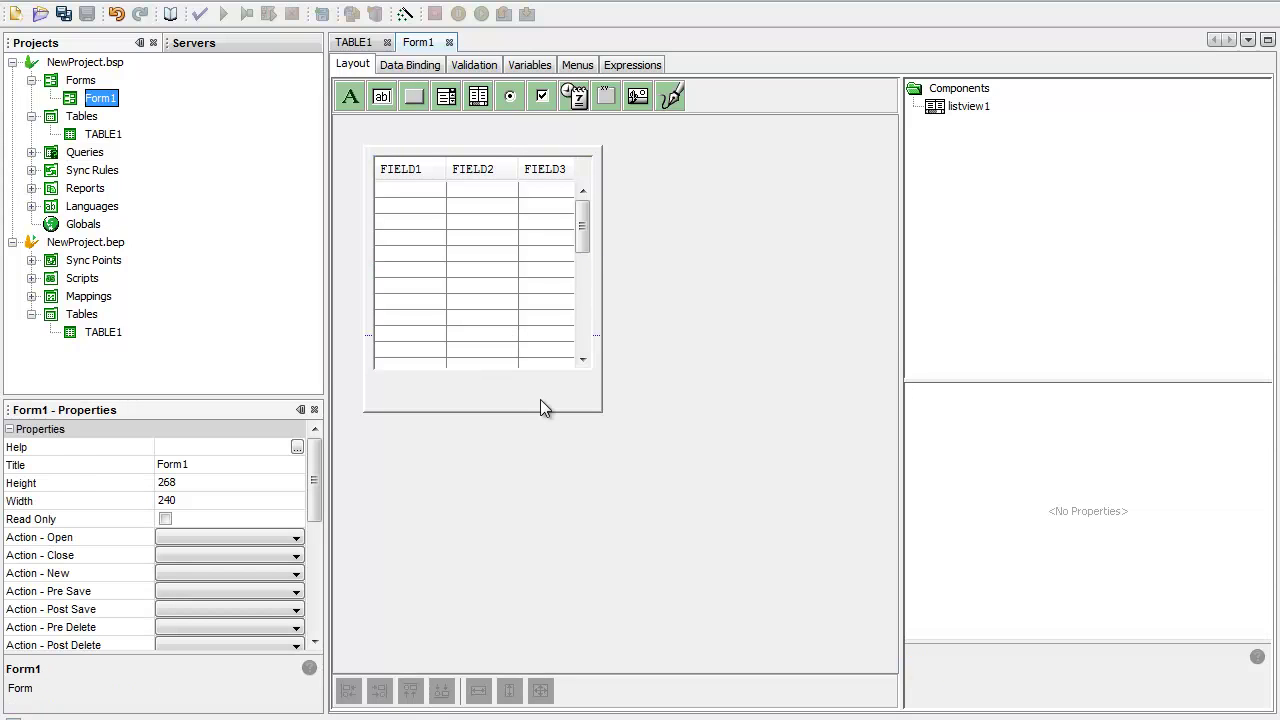
Auto-generate CursorForm from TABLE1 with all columns bound and a Client to Server sync rule
click(104, 134)
right_click(104, 135)
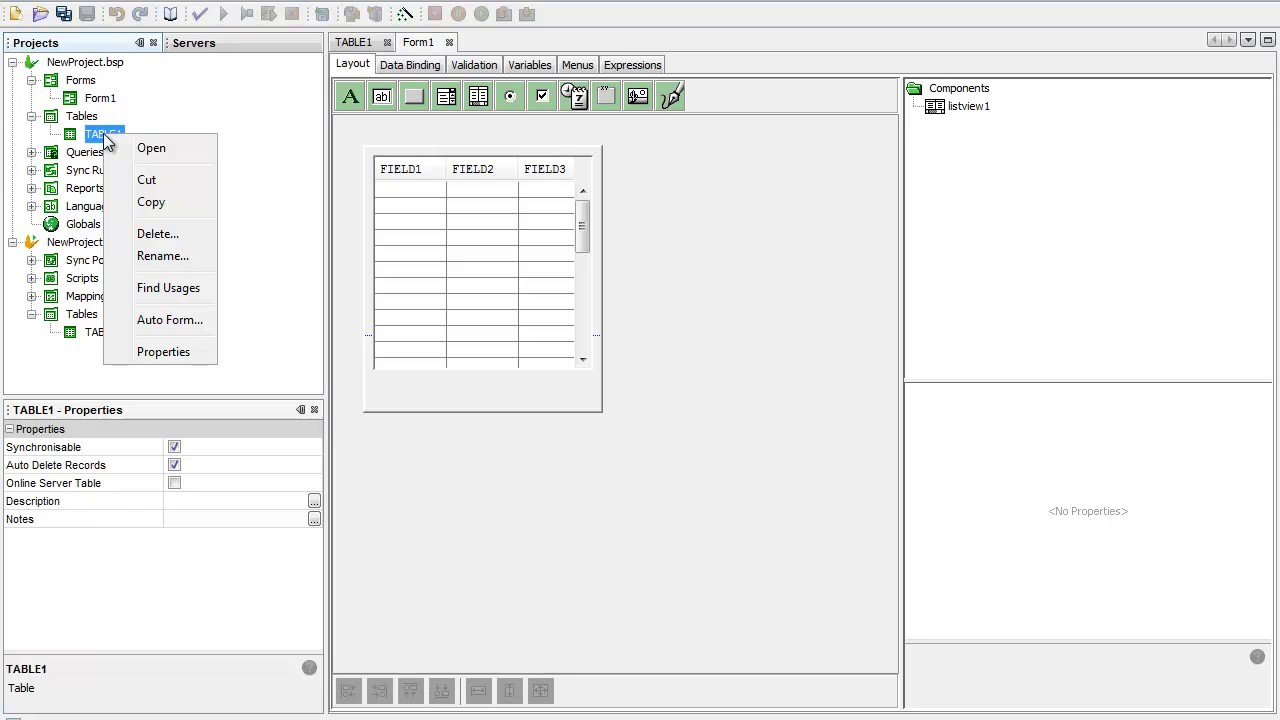
click(170, 320)
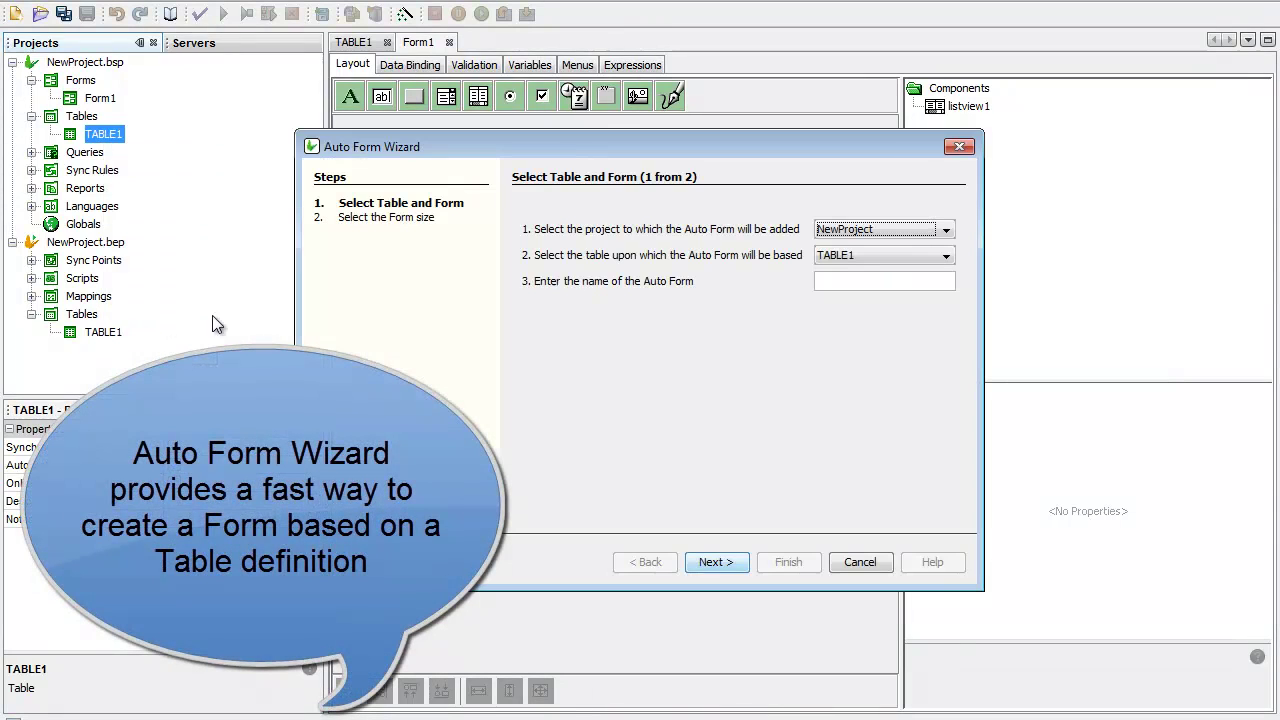
click(848, 283)
text(Curso)
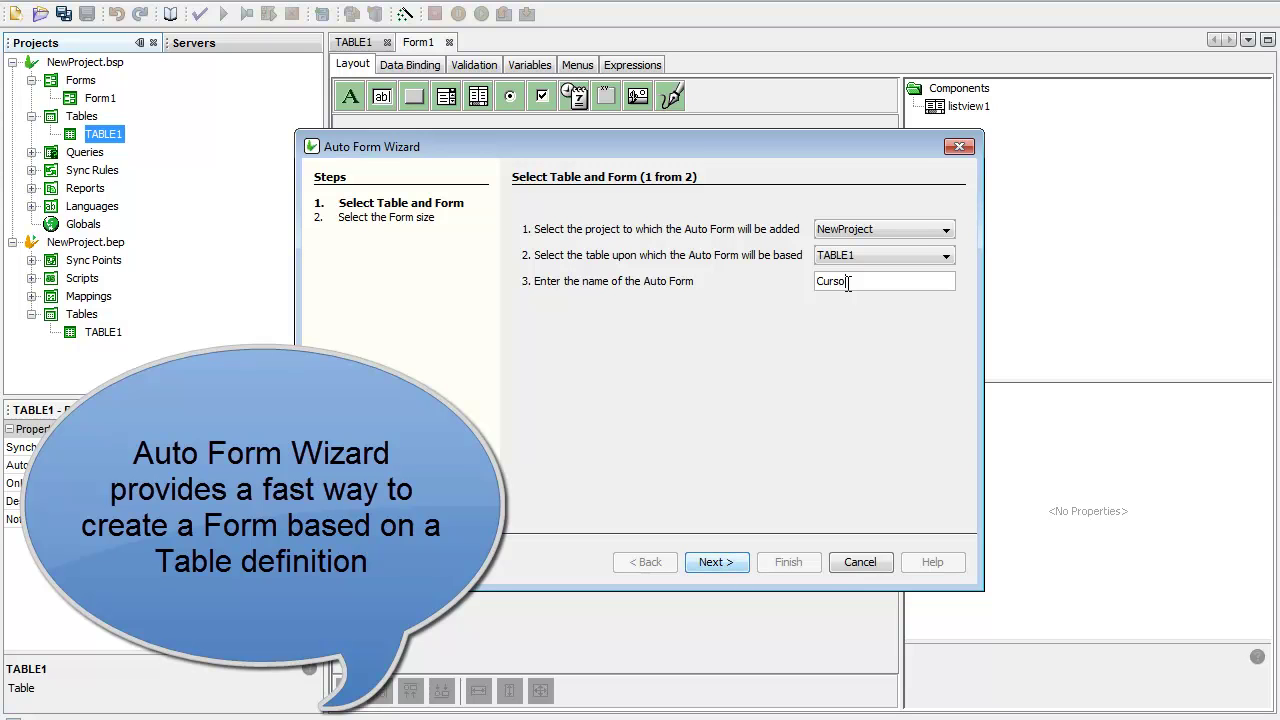
text(rForm)
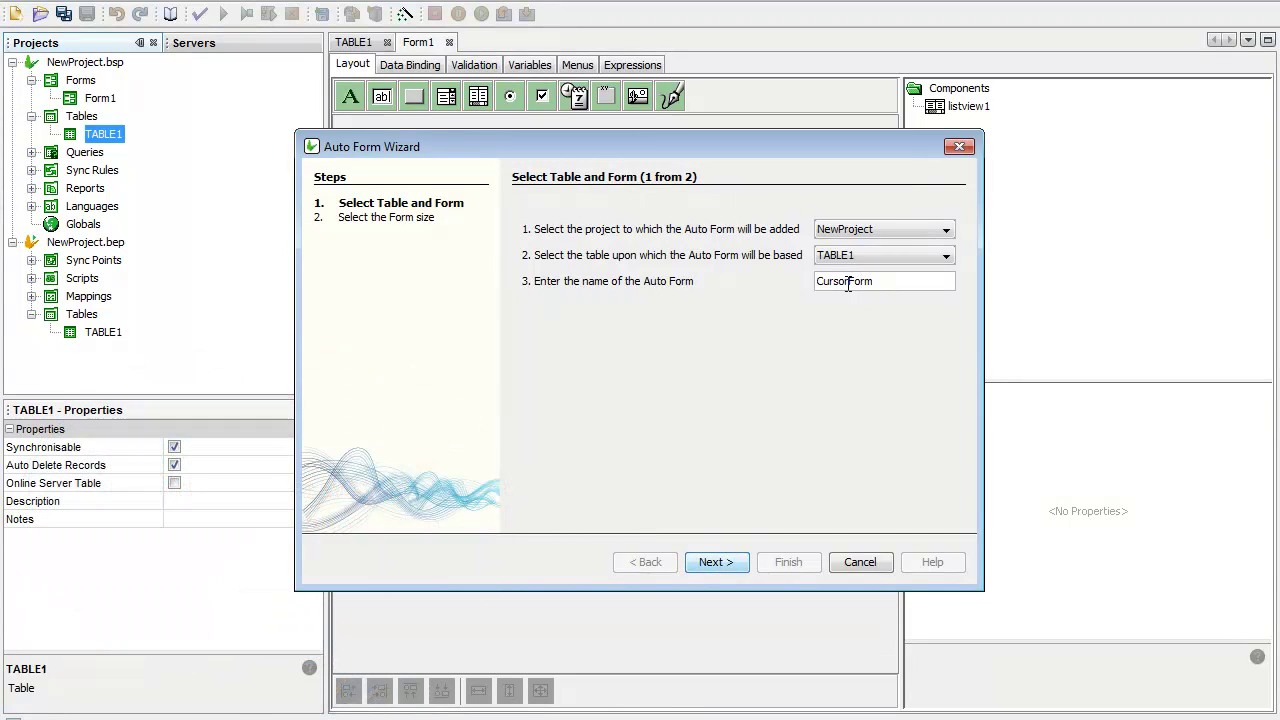
click(717, 561)
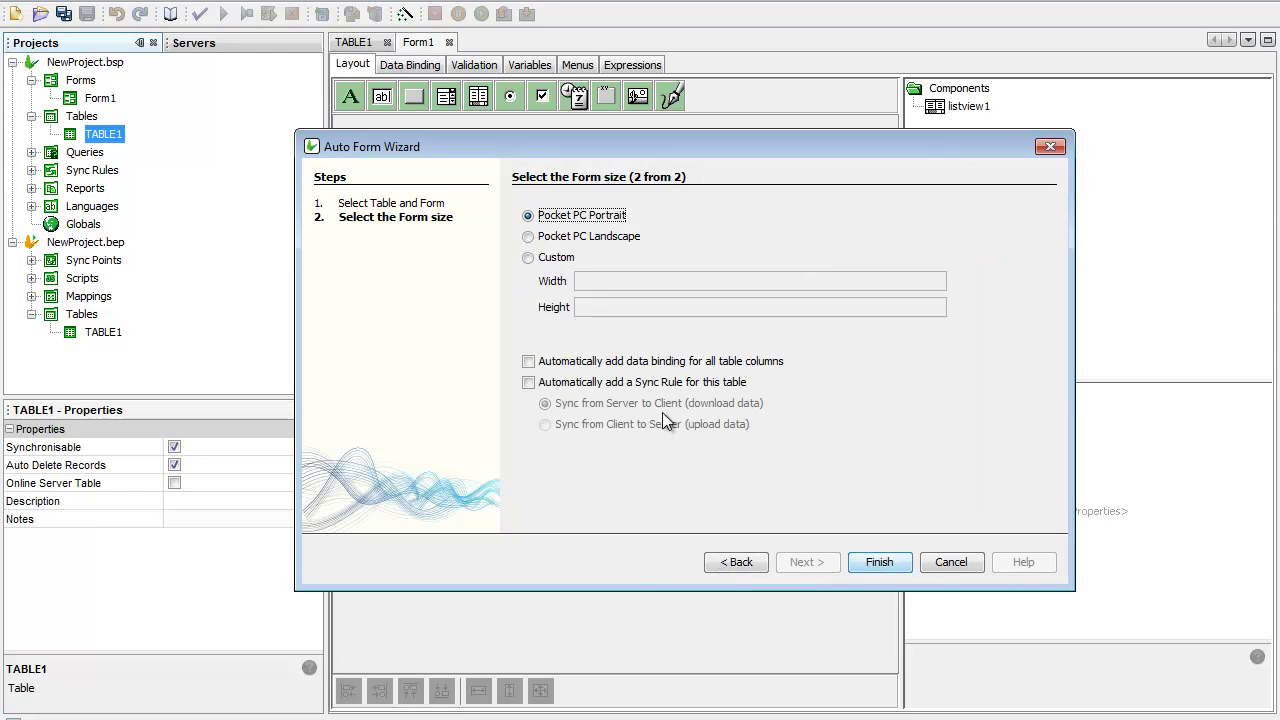
click(678, 362)
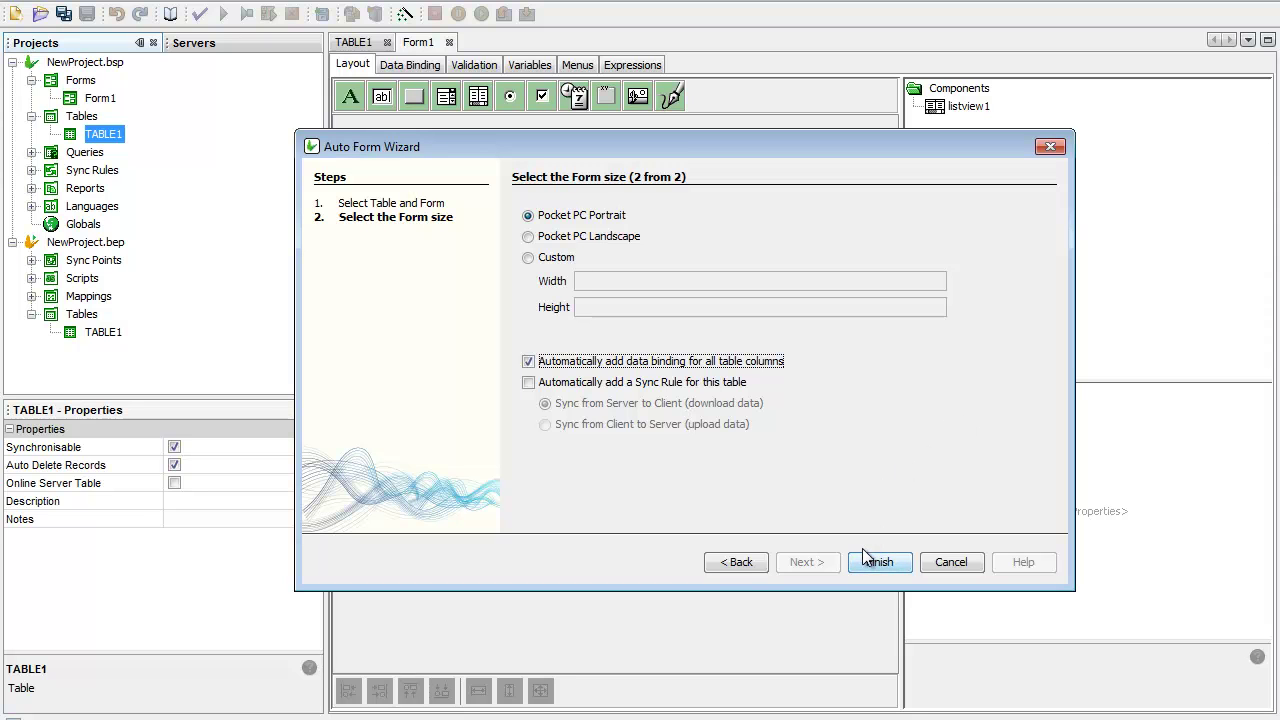
click(695, 386)
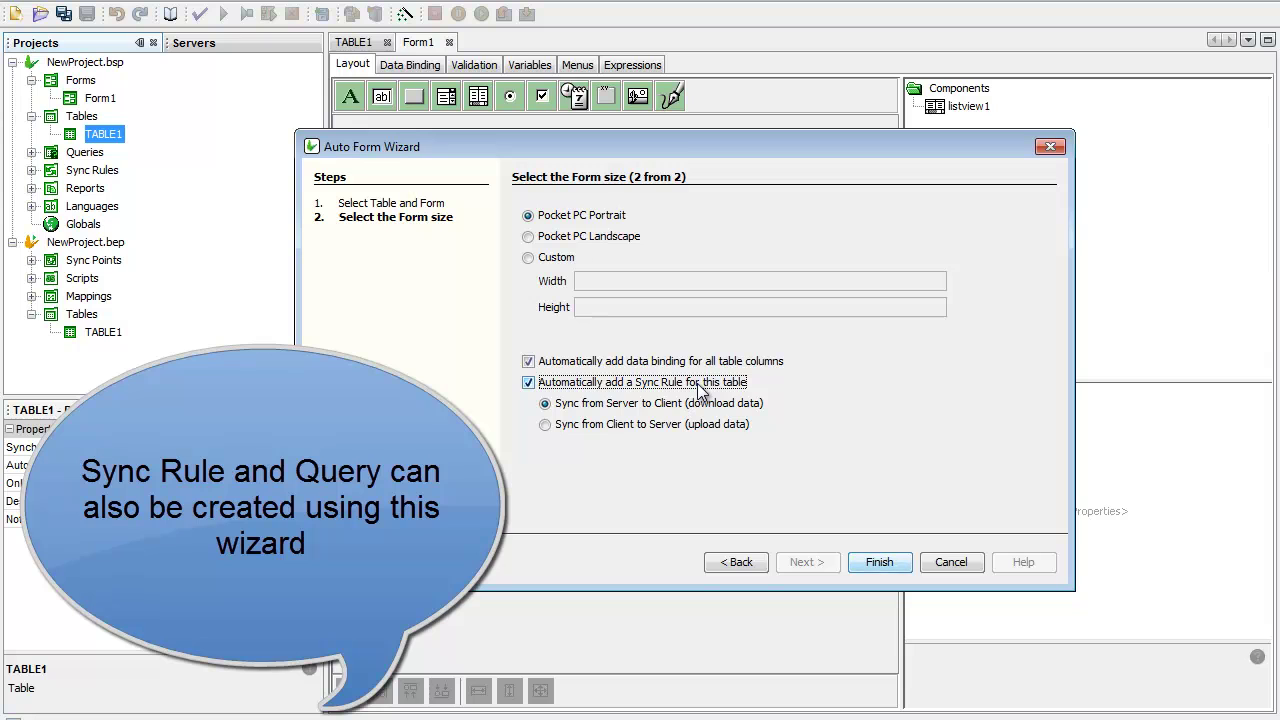
click(668, 426)
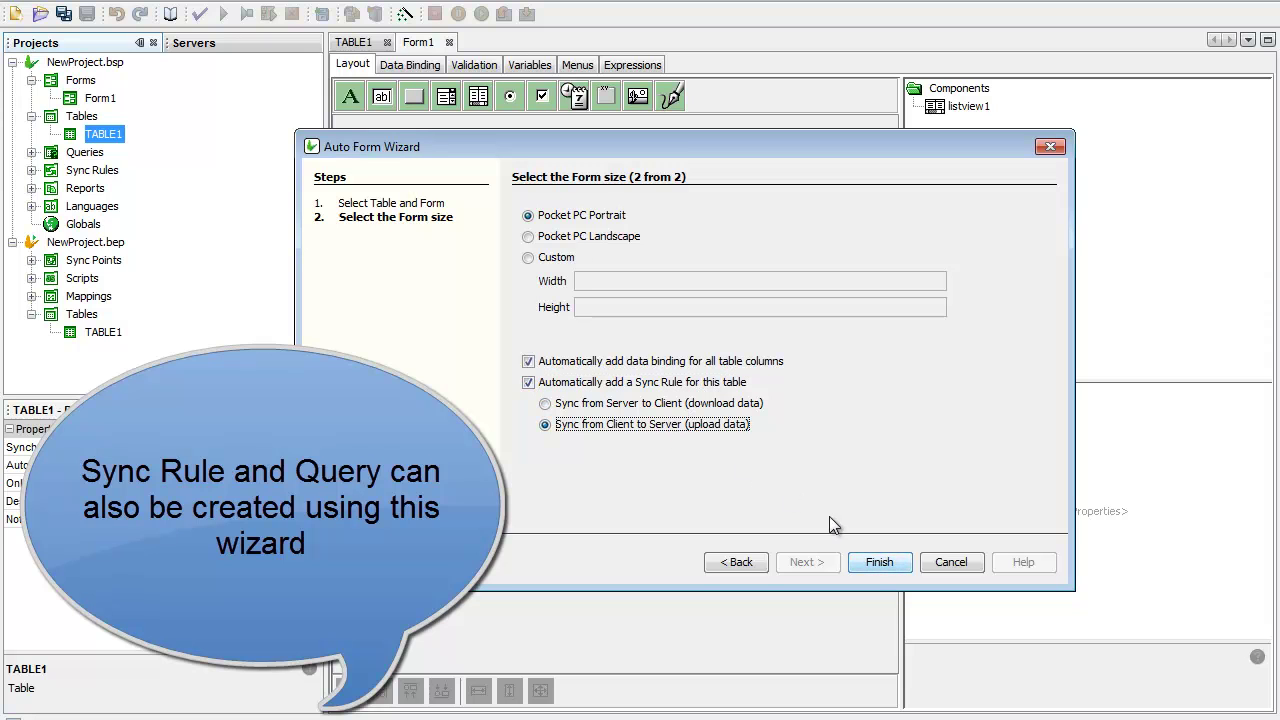
click(867, 566)
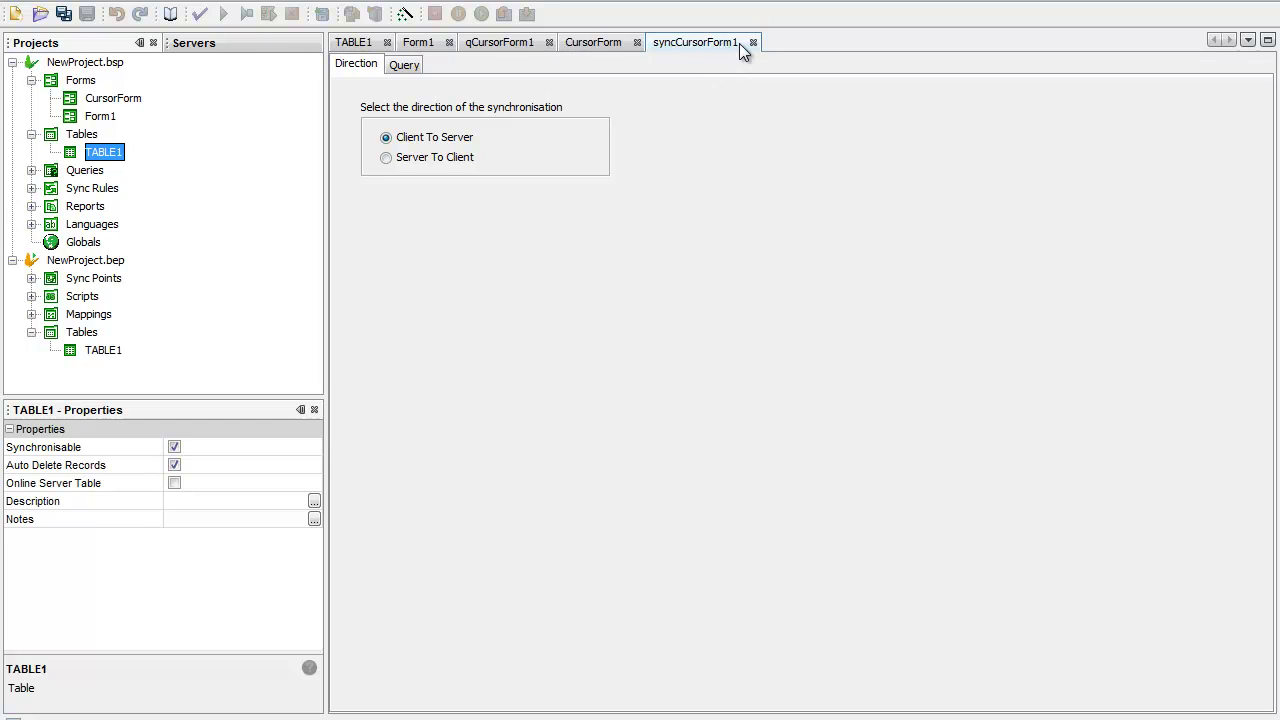
Close the generated sync rule and qCursorForm1 query tabs, check CursorForm's binding, and return to Form1
click(753, 43)
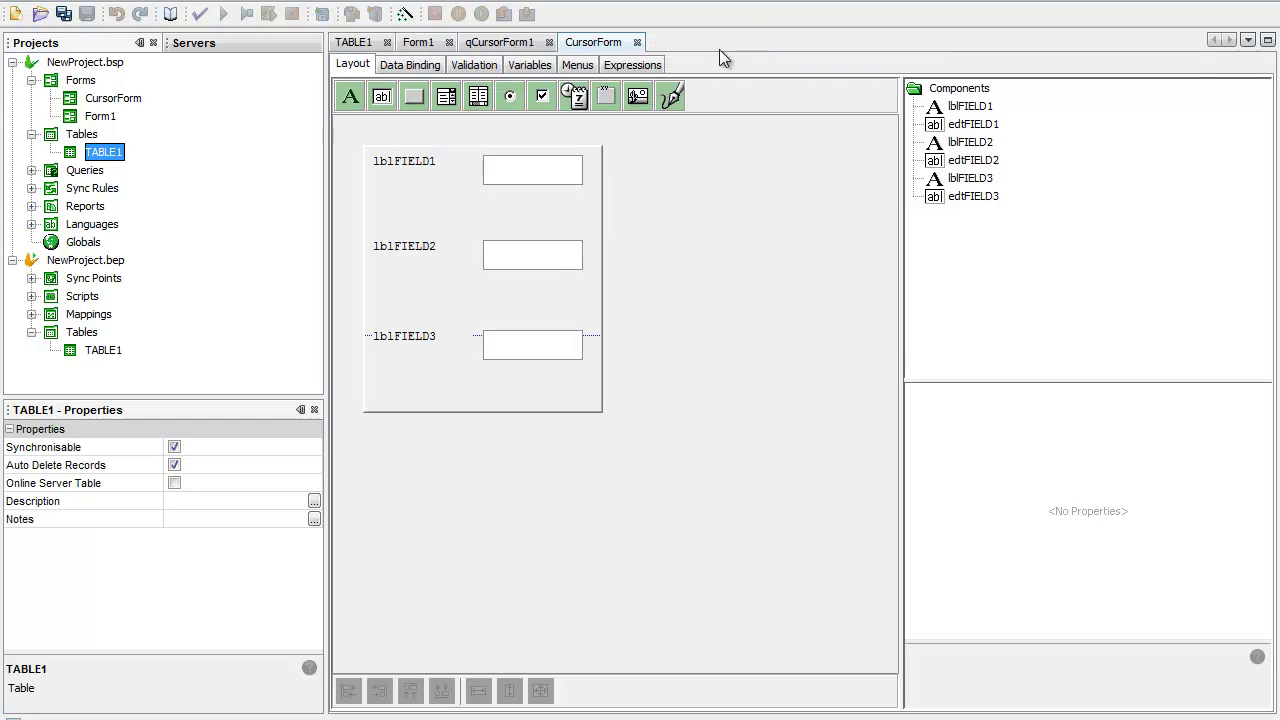
click(500, 43)
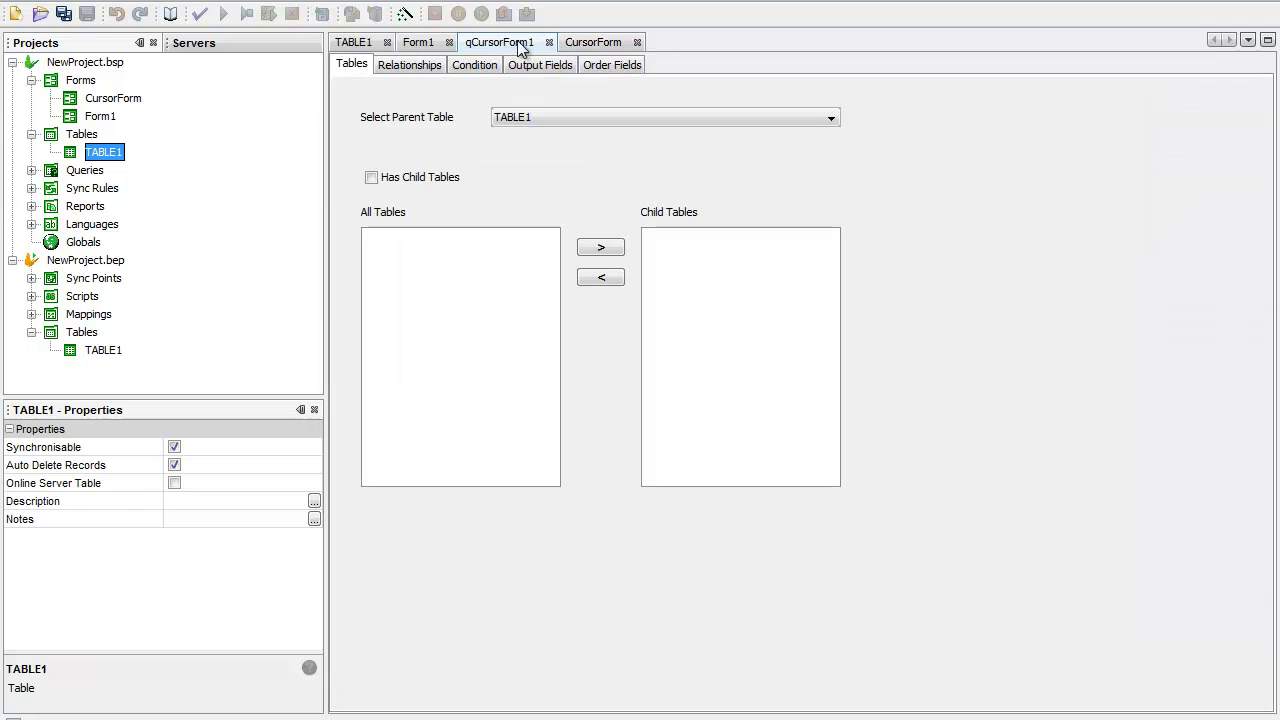
click(549, 43)
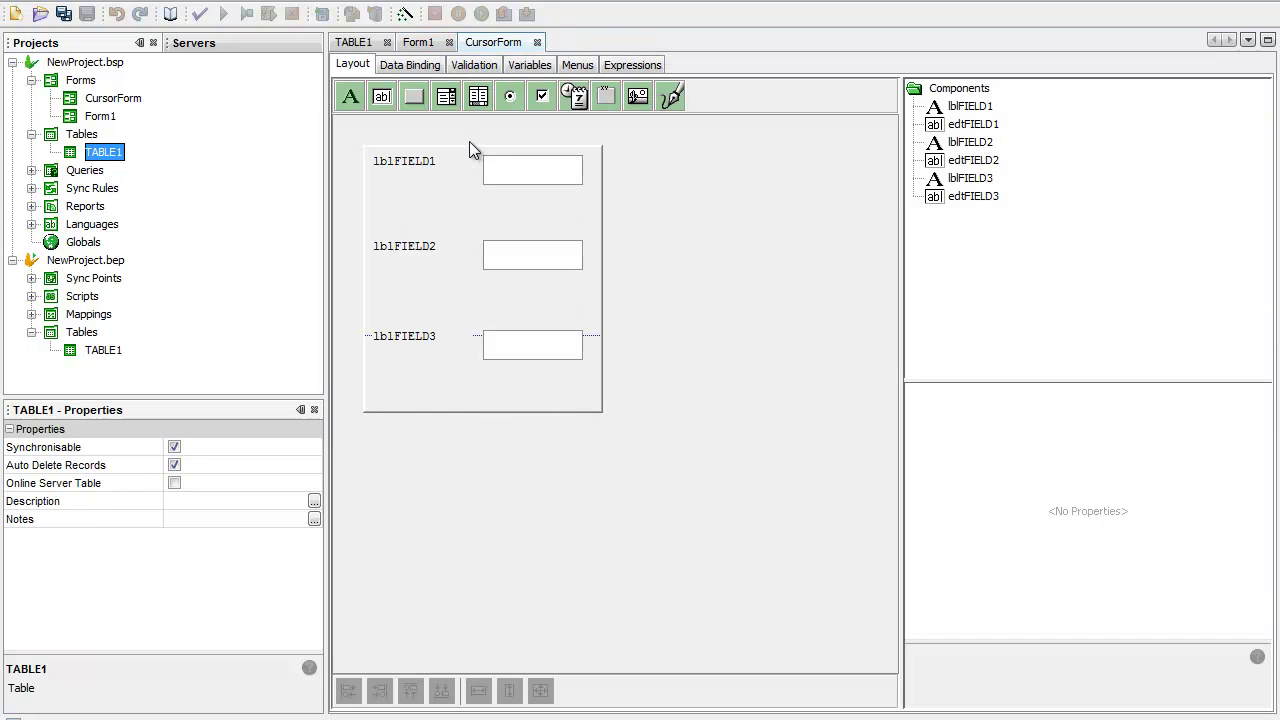
click(423, 68)
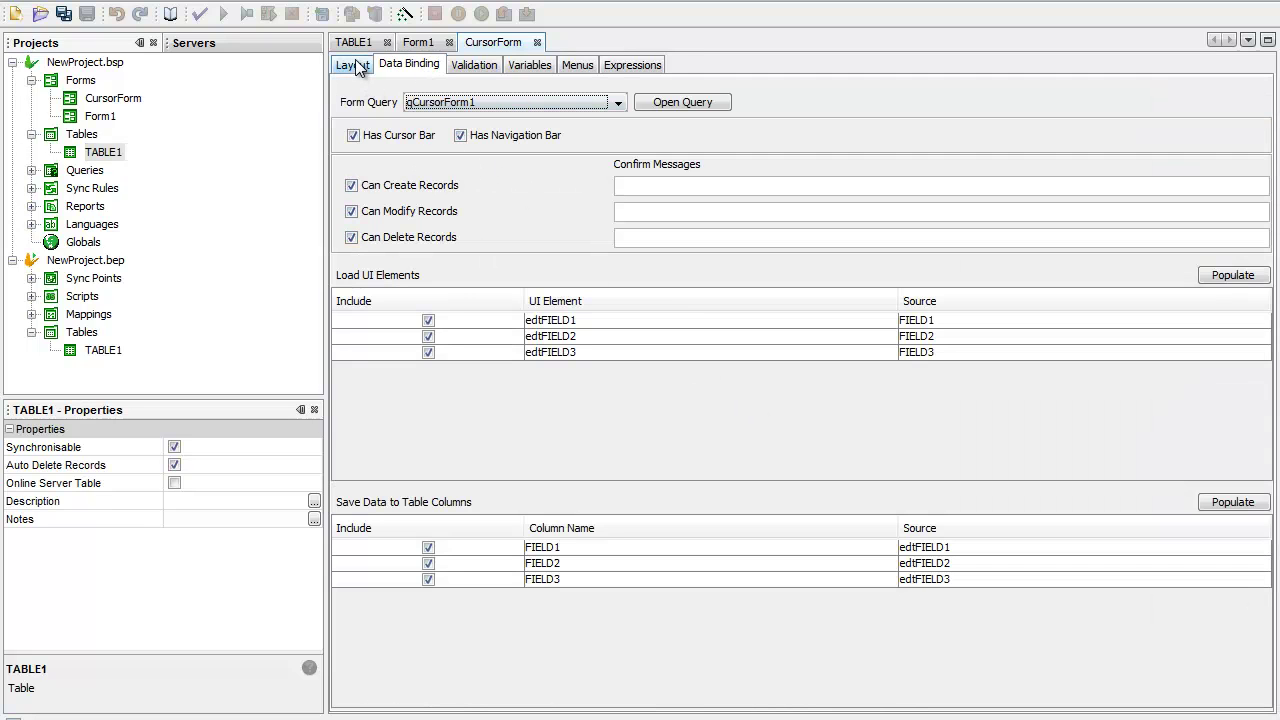
click(418, 42)
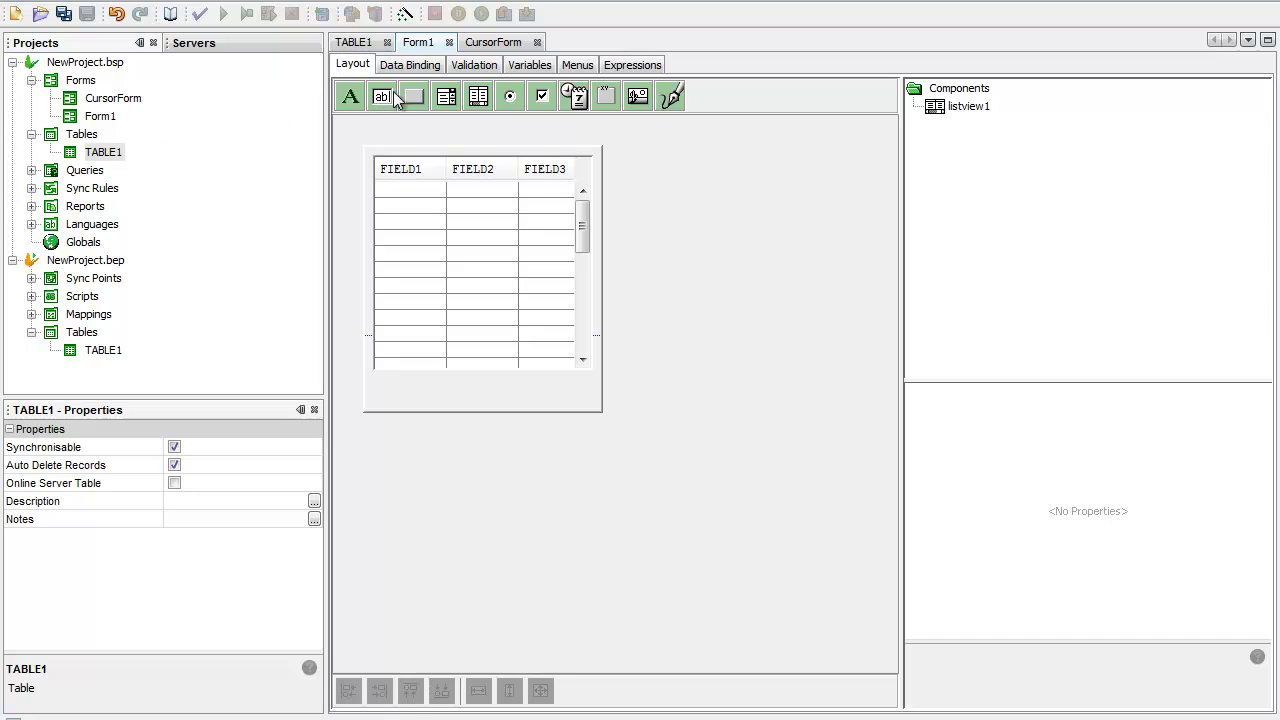
Add a button below the list on Form1 captioned 'Open CursorForm'
drag(413, 96, 438, 388)
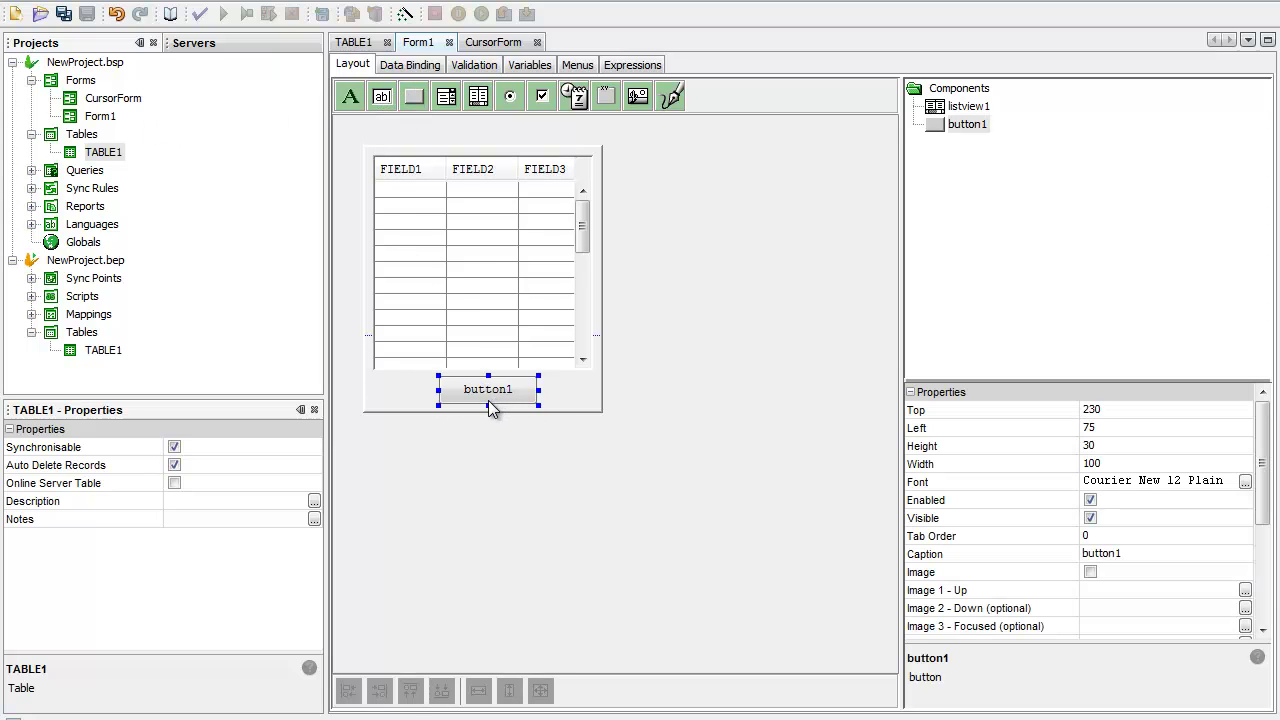
key(Left)
click(1160, 562)
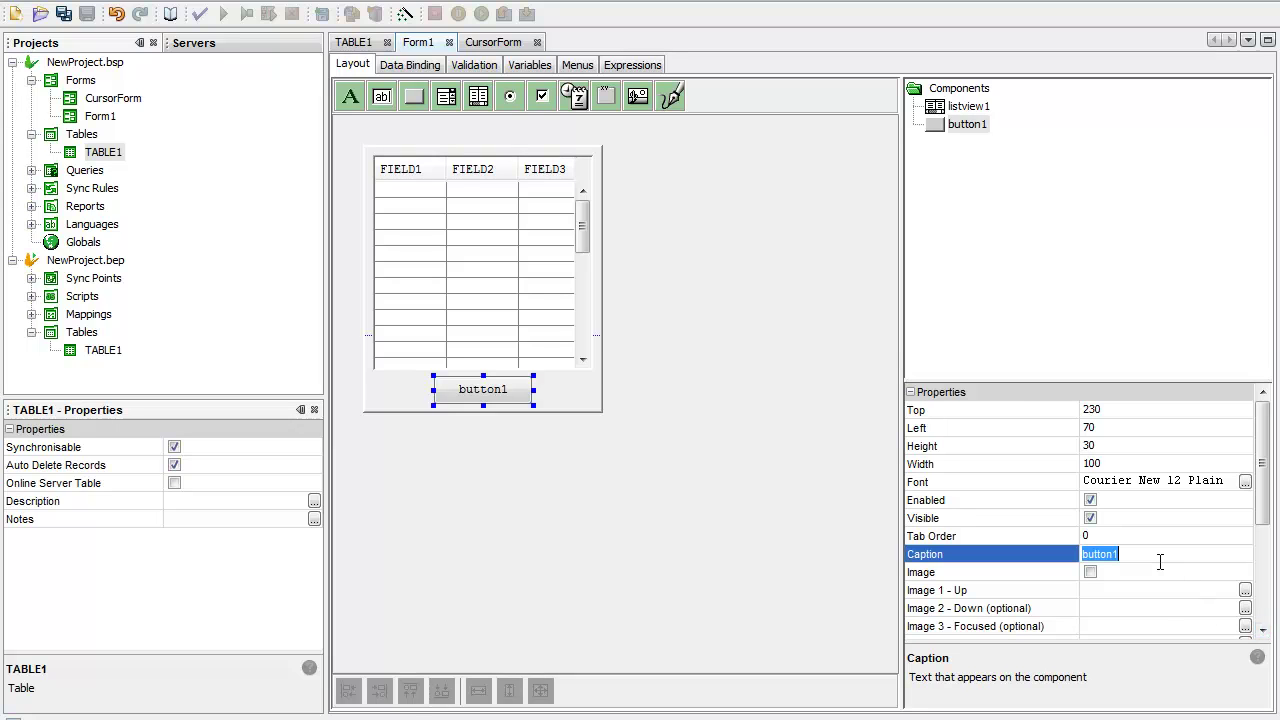
text(Open CursorForm)
key(Return)
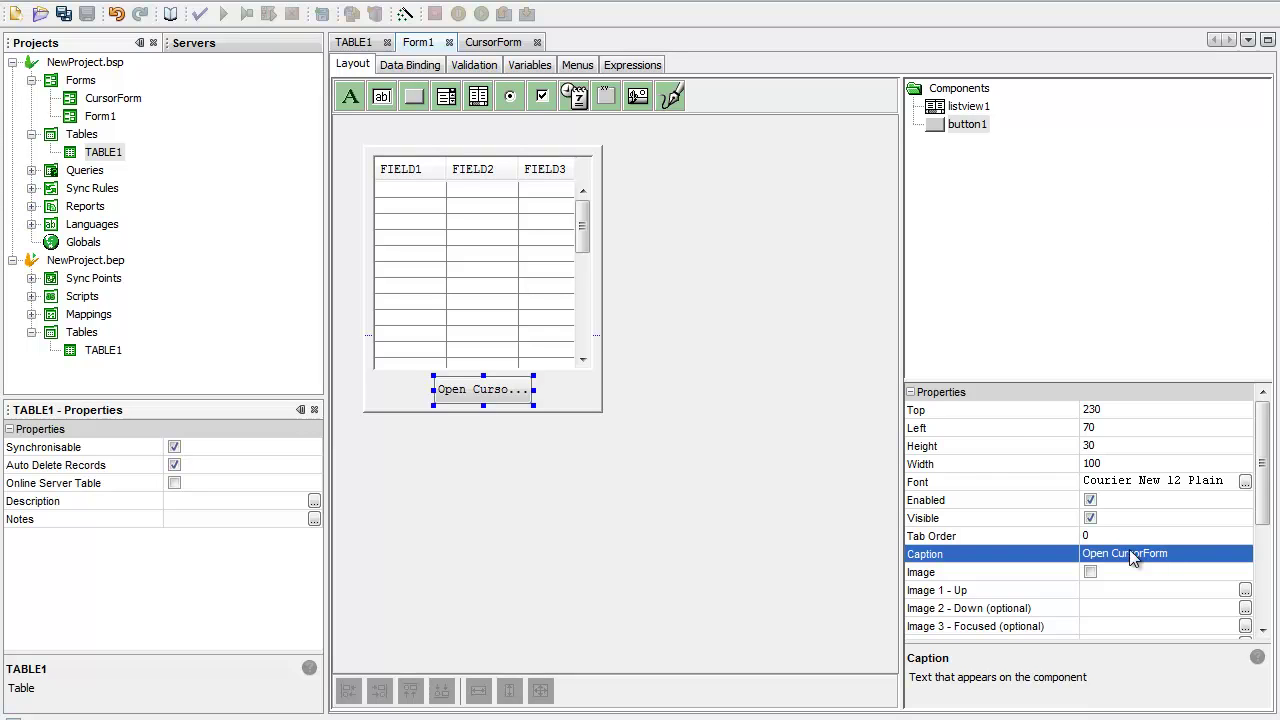
Widen the button to 150 at left 45 so the full caption shows
drag(432, 391, 408, 391)
drag(534, 391, 558, 390)
click(577, 401)
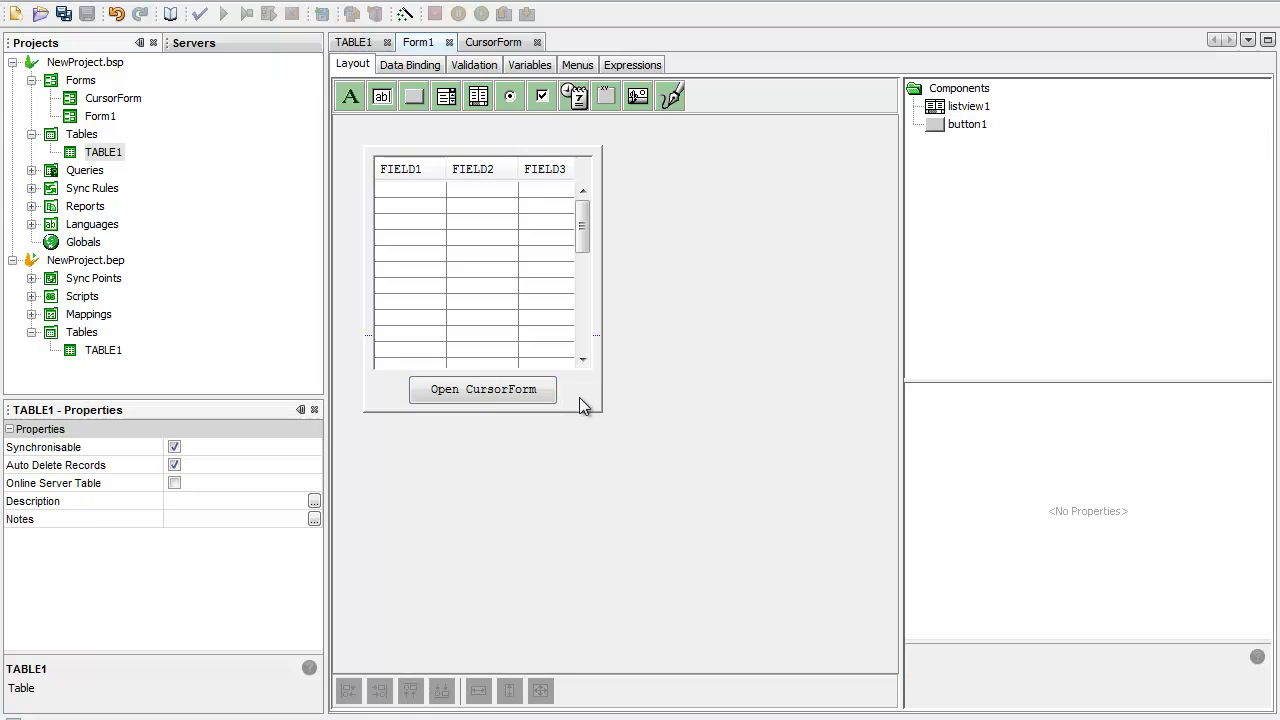
click(540, 392)
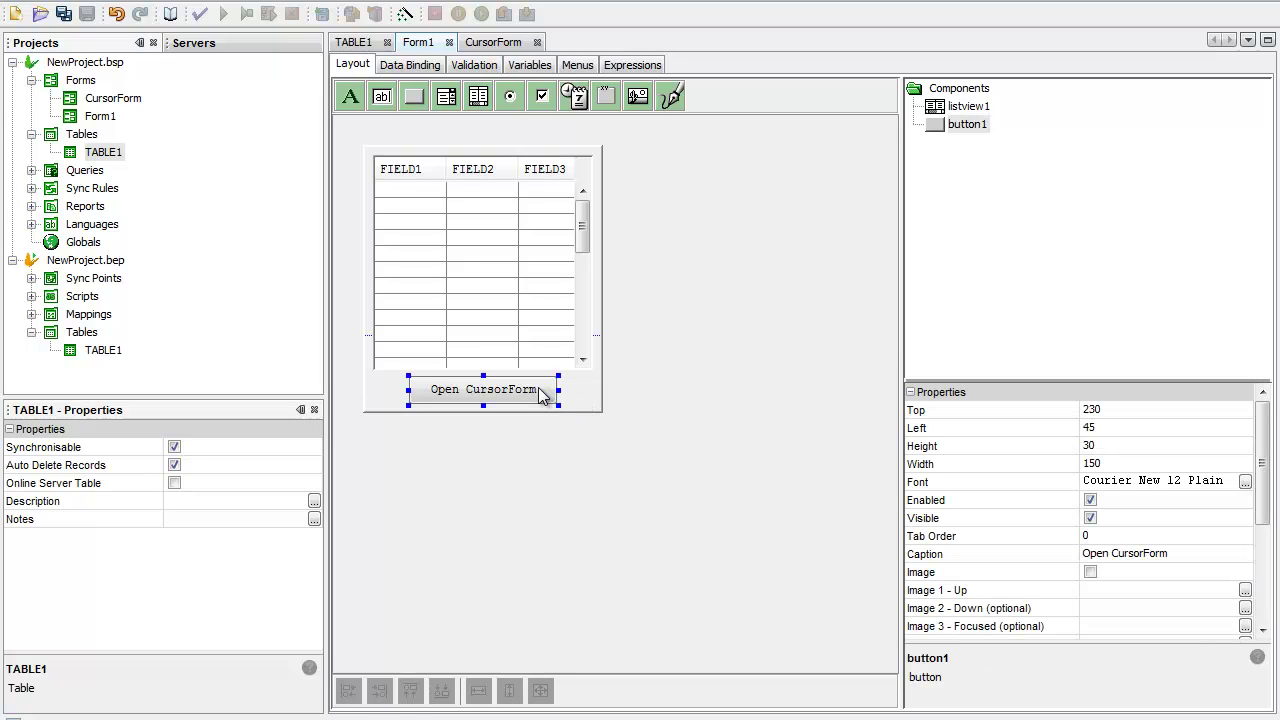
Give button1 an Open a Form click action targeting CursorForm
double_click(540, 392)
click(648, 388)
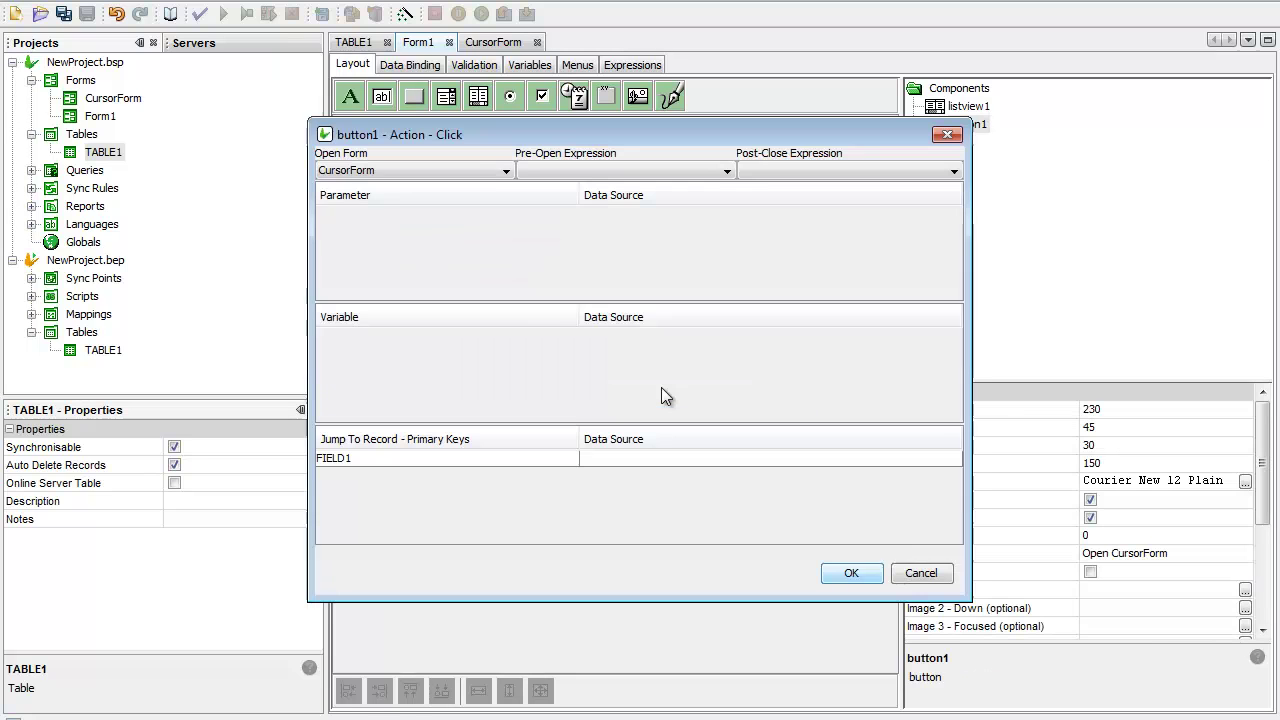
click(434, 173)
click(430, 187)
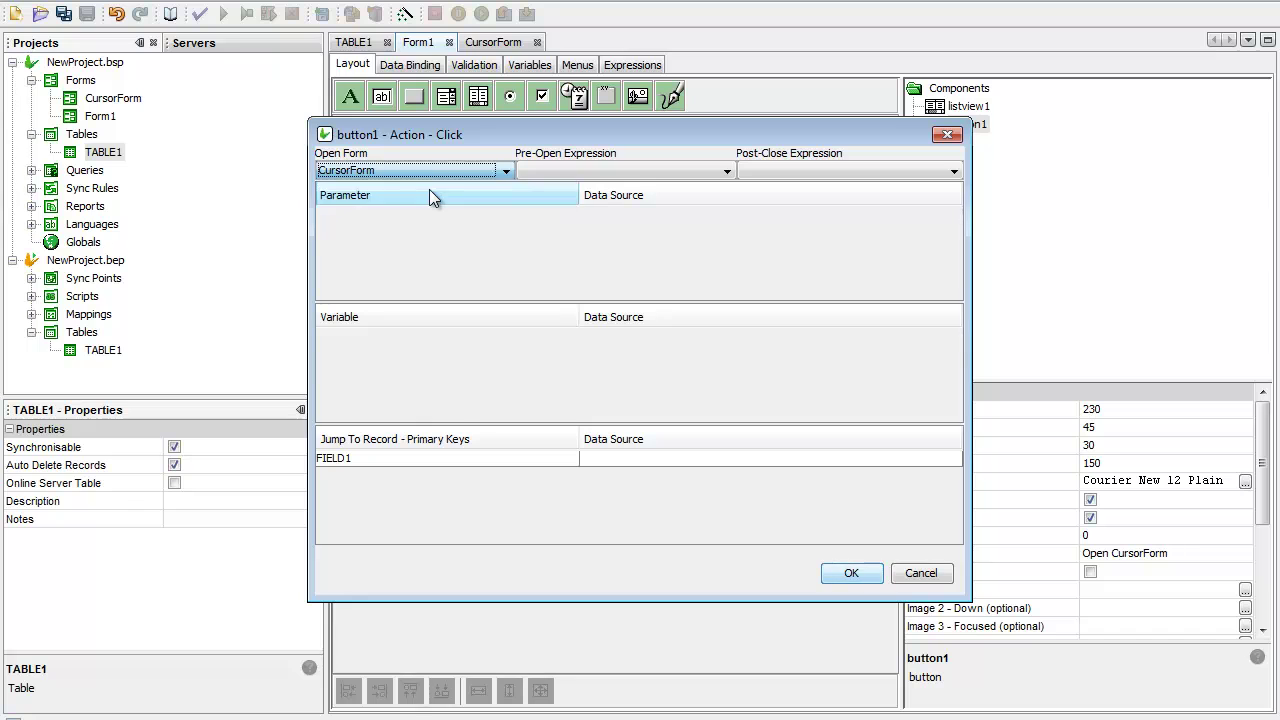
click(836, 571)
click(749, 505)
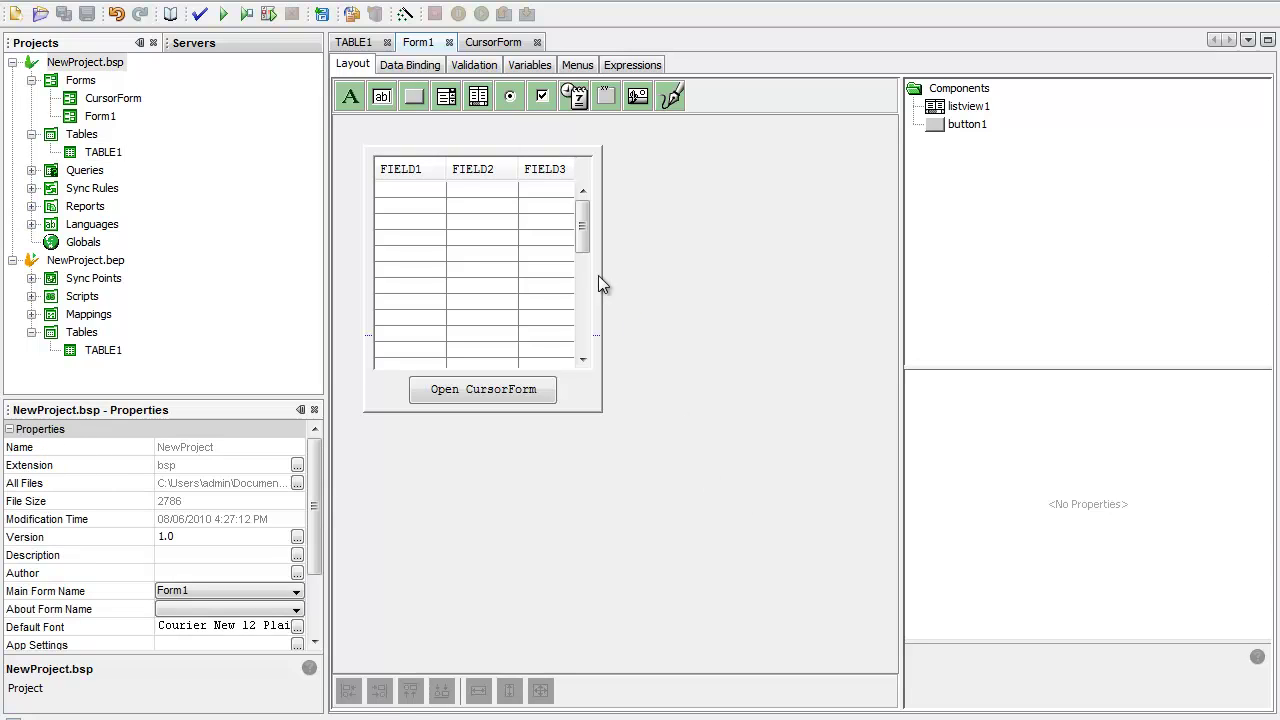
Validate and download the project to the emulator, then open CursorForm from Form1
click(246, 14)
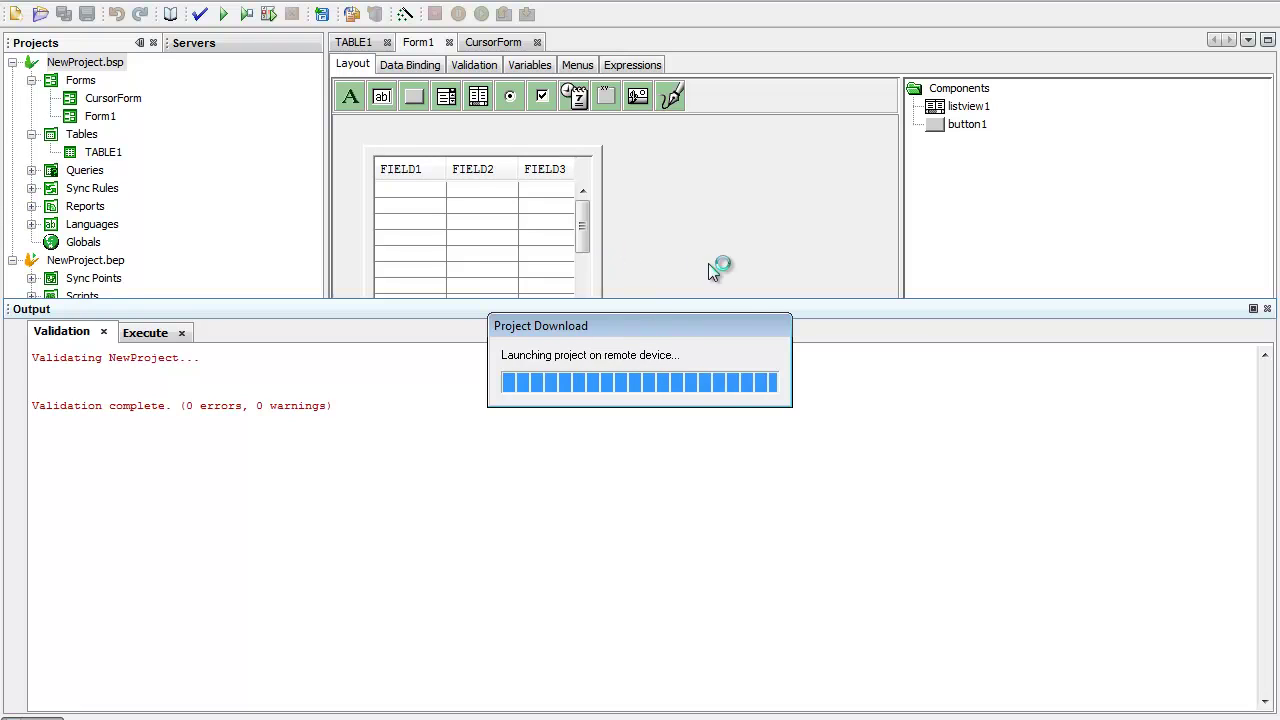
click(735, 413)
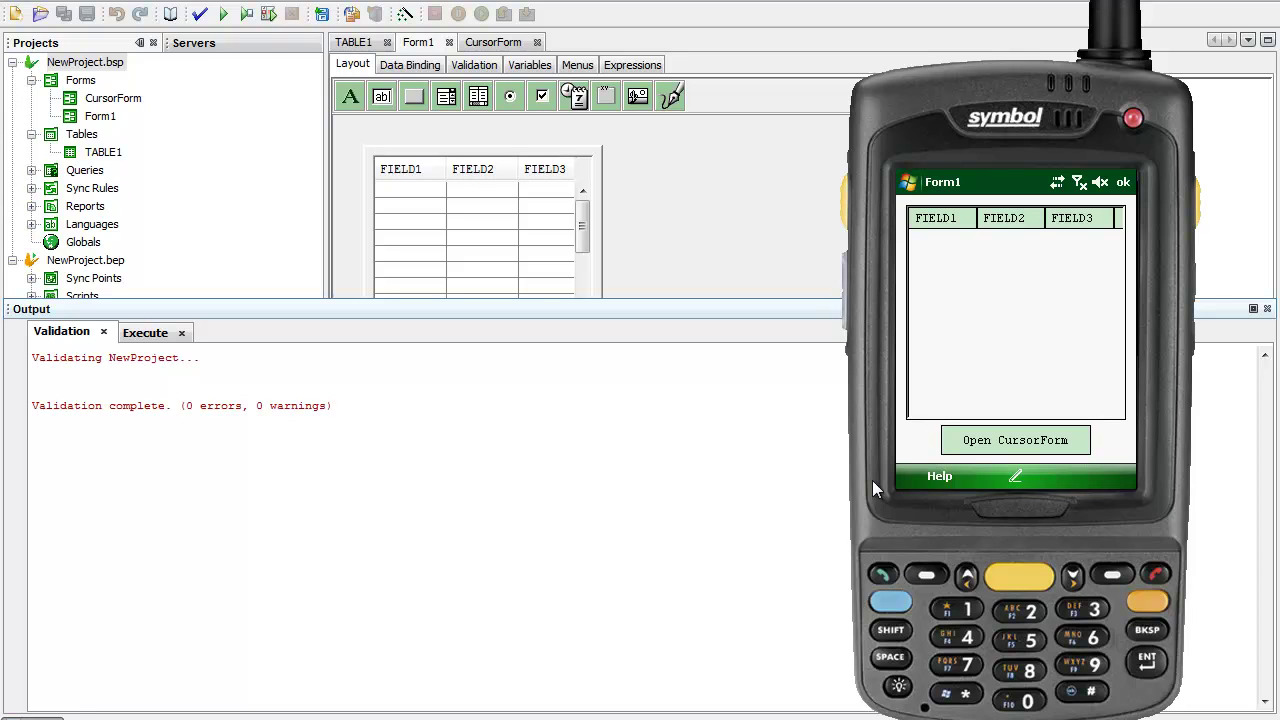
click(998, 448)
Enter 111 in FIELD1 and Barney in FIELD2, then hide the soft keyboard
click(925, 392)
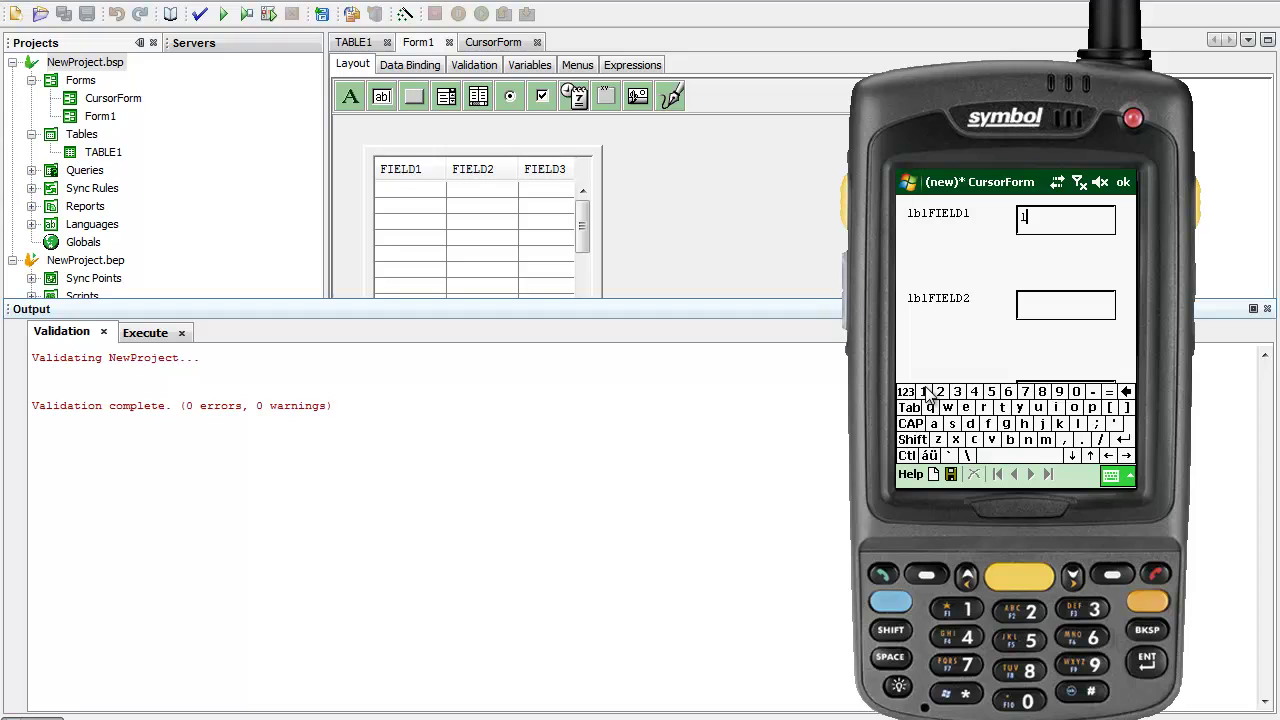
click(925, 392)
click(925, 392)
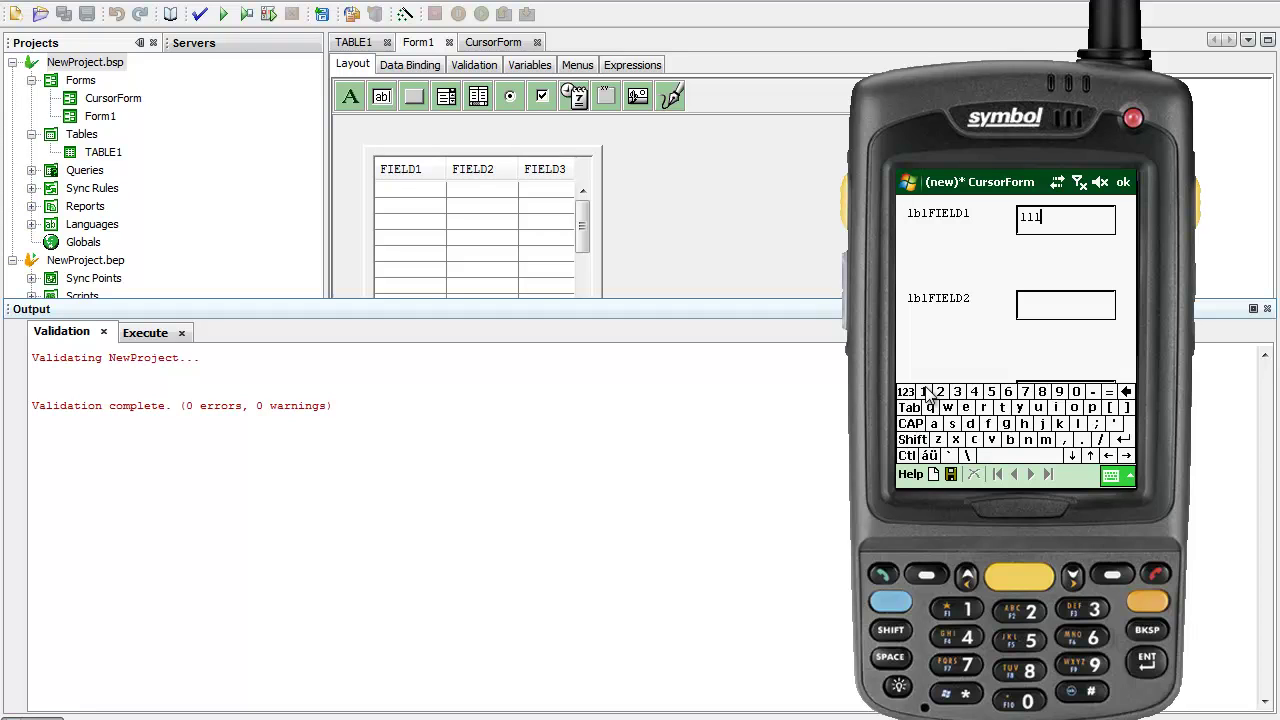
click(1043, 307)
text(Fre)
key(BackSpace)
key(BackSpace)
key(BackSpace)
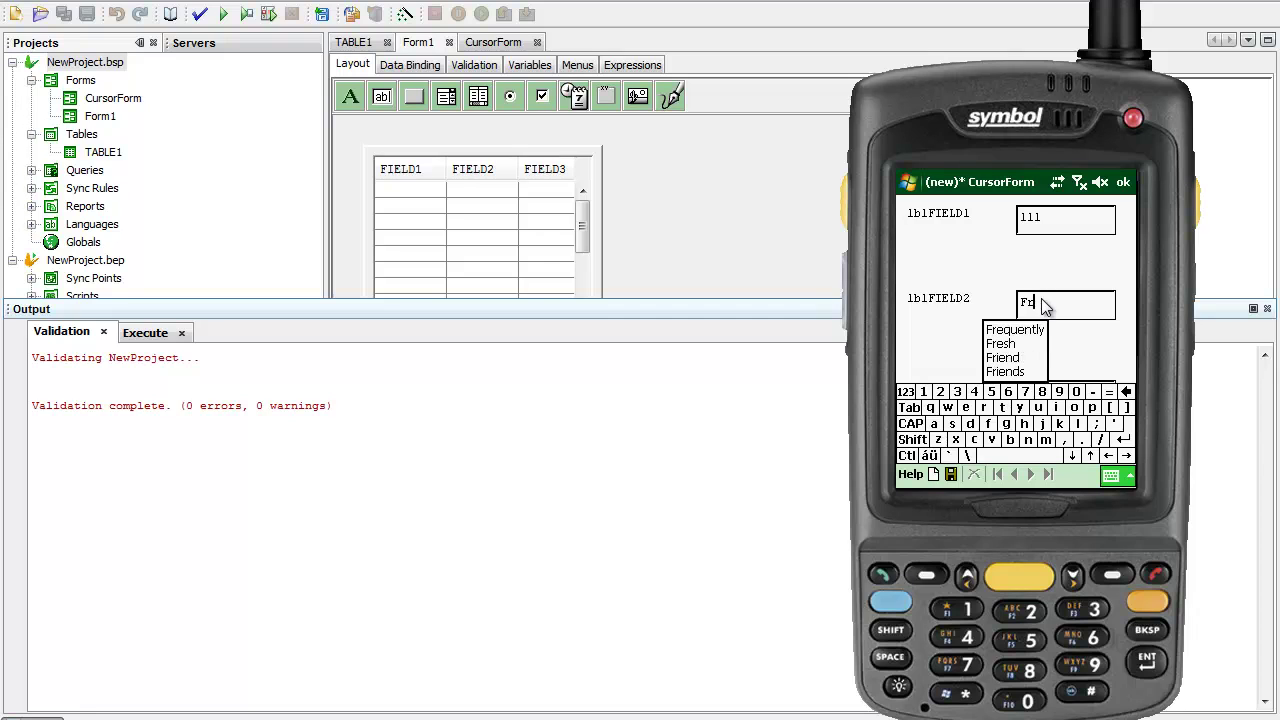
text(Barney)
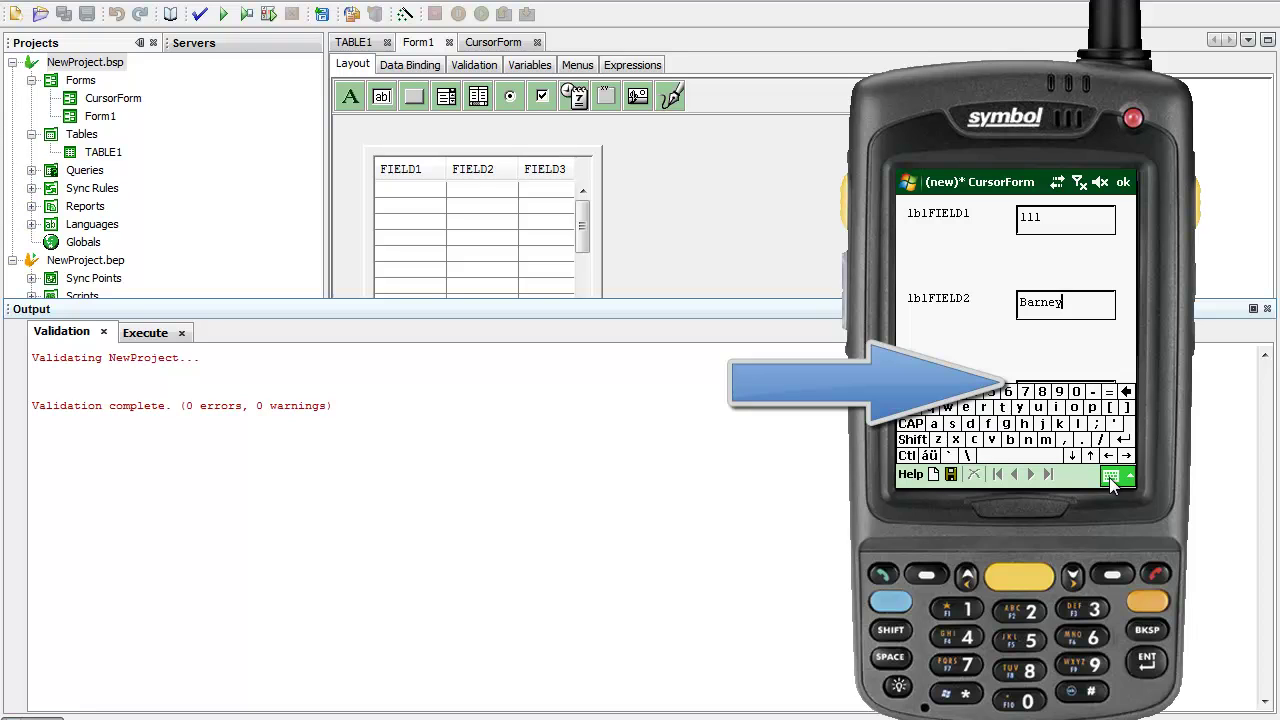
click(1110, 478)
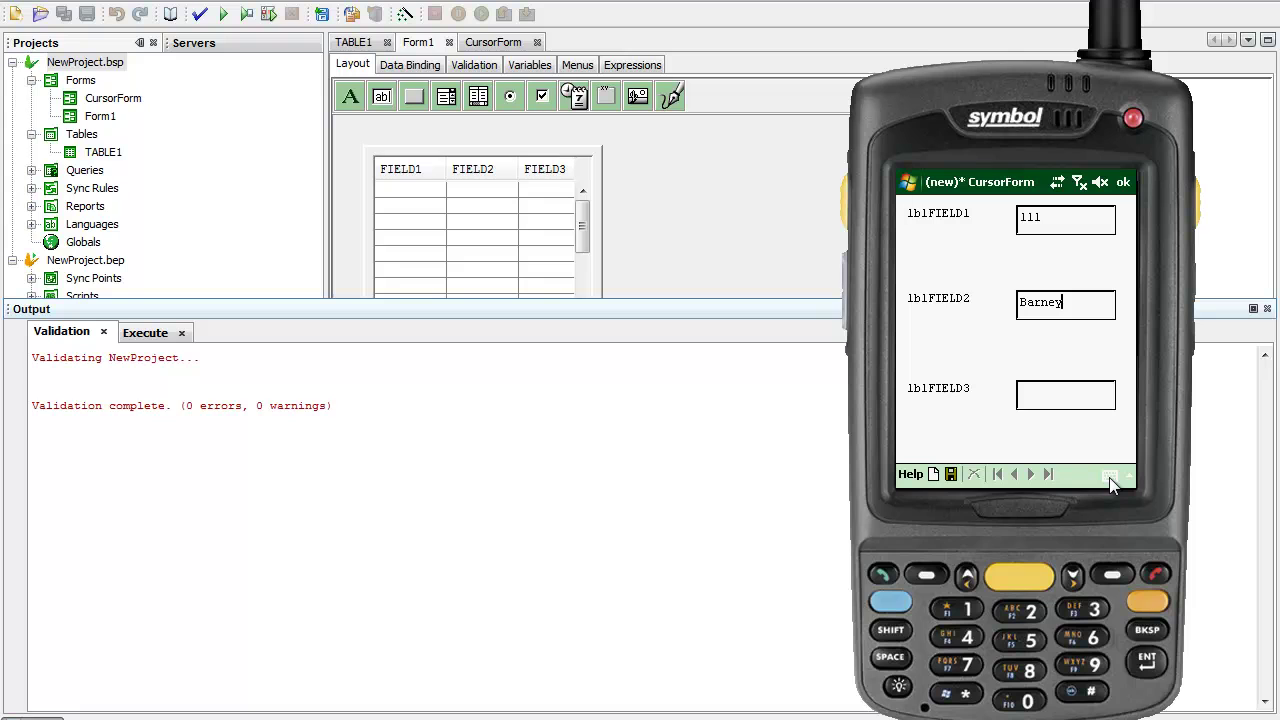
Close the emulator window and bring up CursorForm's Layout designer
click(764, 186)
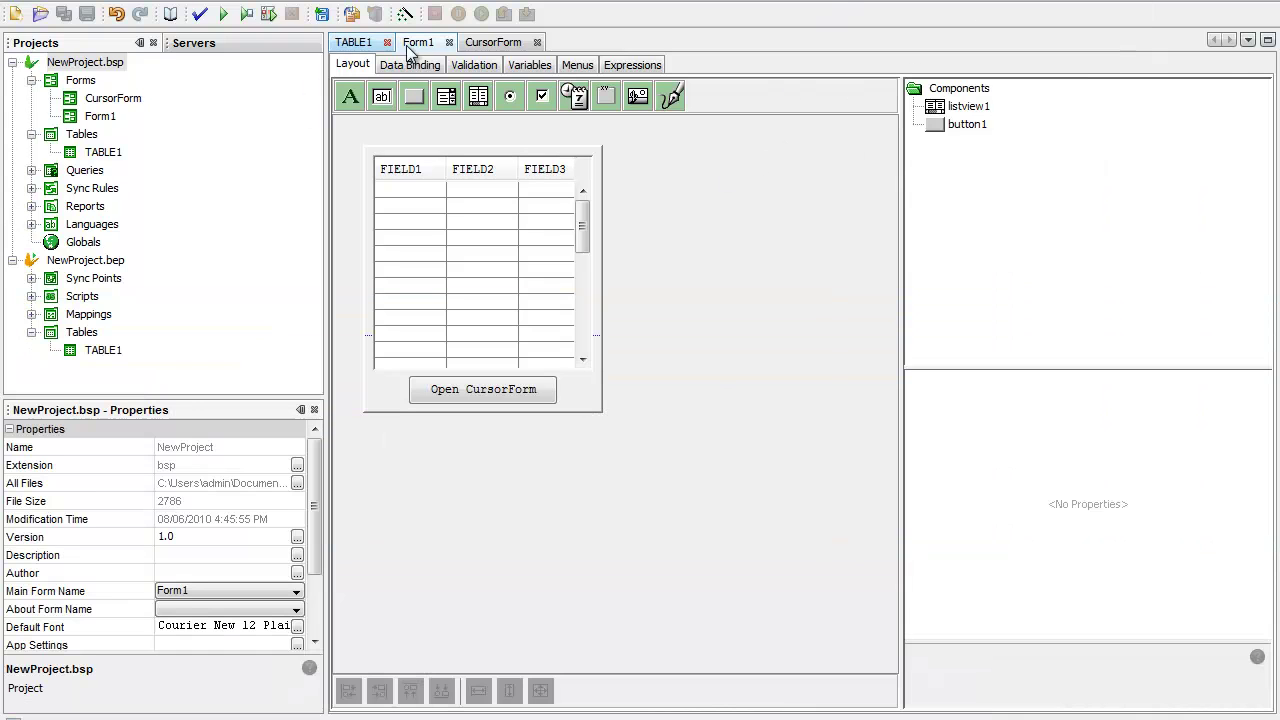
click(493, 42)
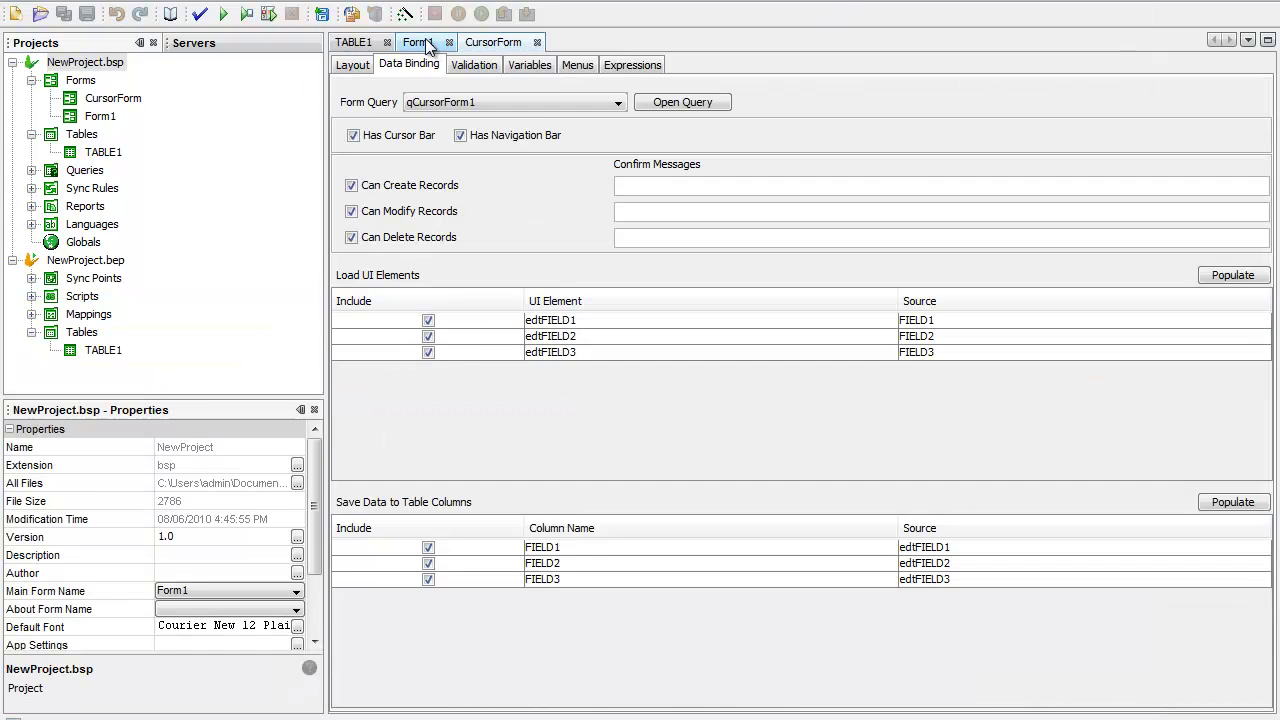
click(423, 44)
click(497, 46)
click(355, 65)
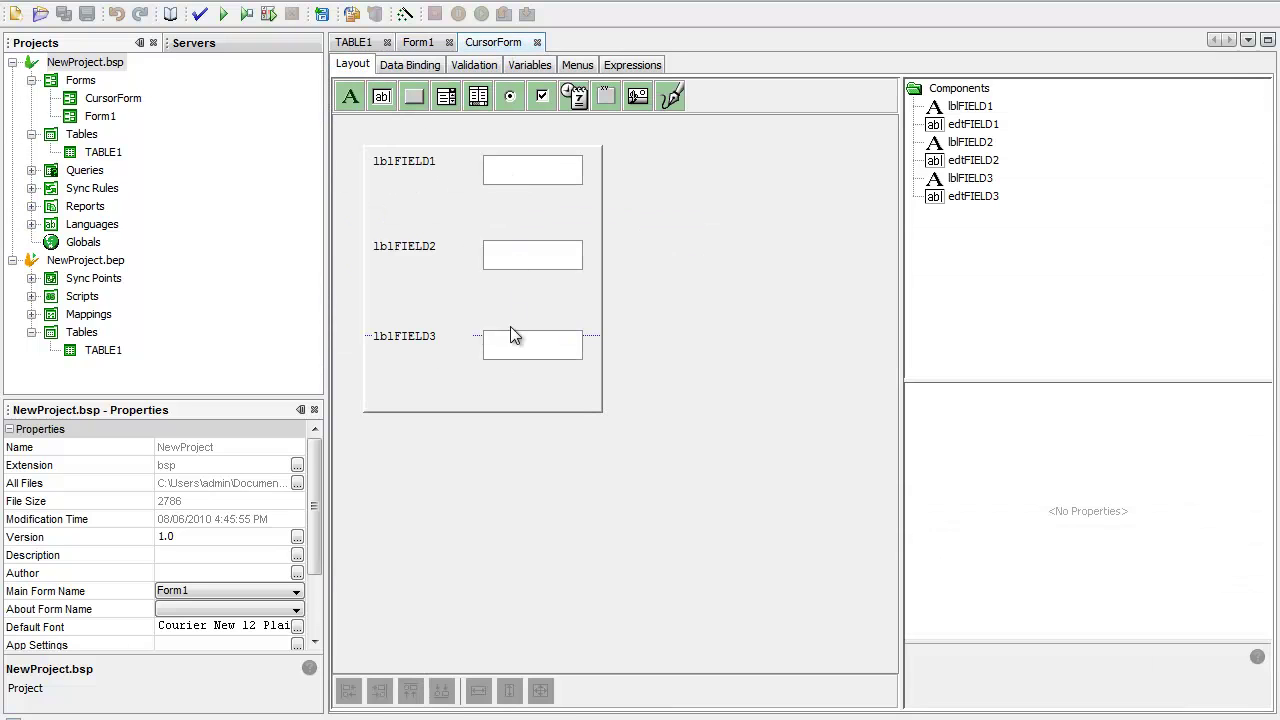
Move the FIELD3 and FIELD2 label-and-box rows up, stacked closely under FIELD1
drag(418, 341, 420, 341)
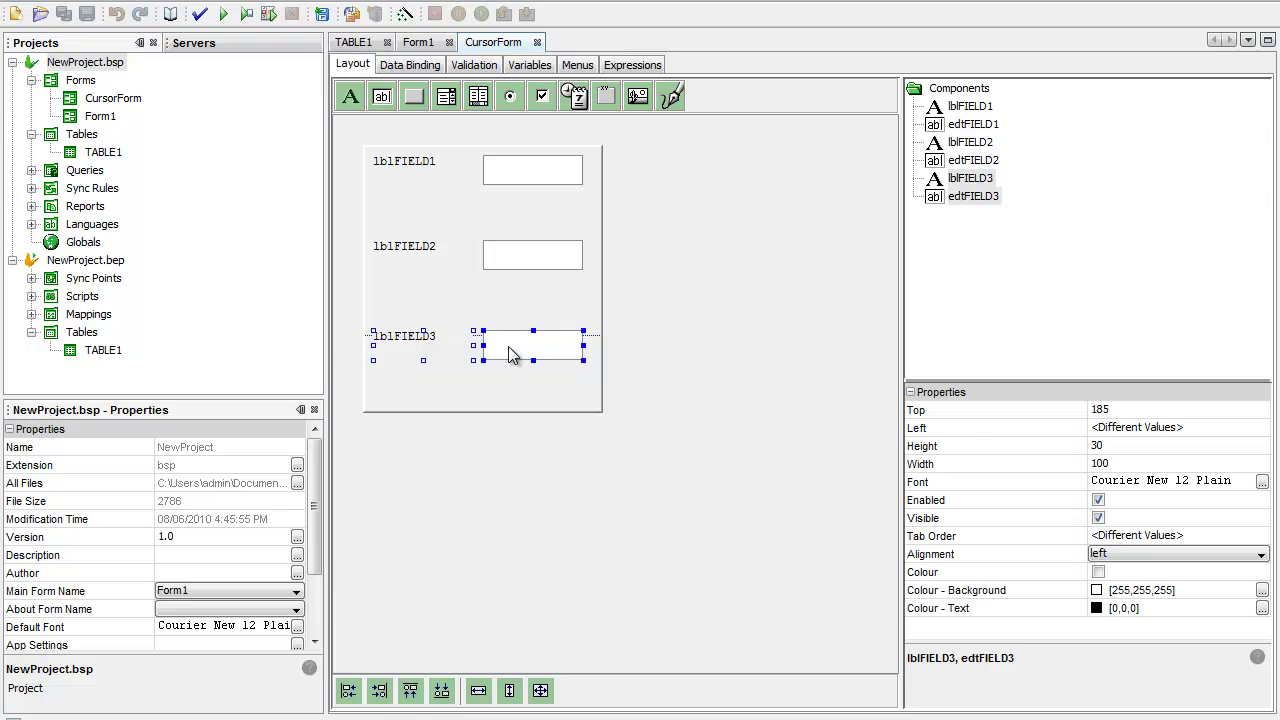
drag(509, 348, 511, 292)
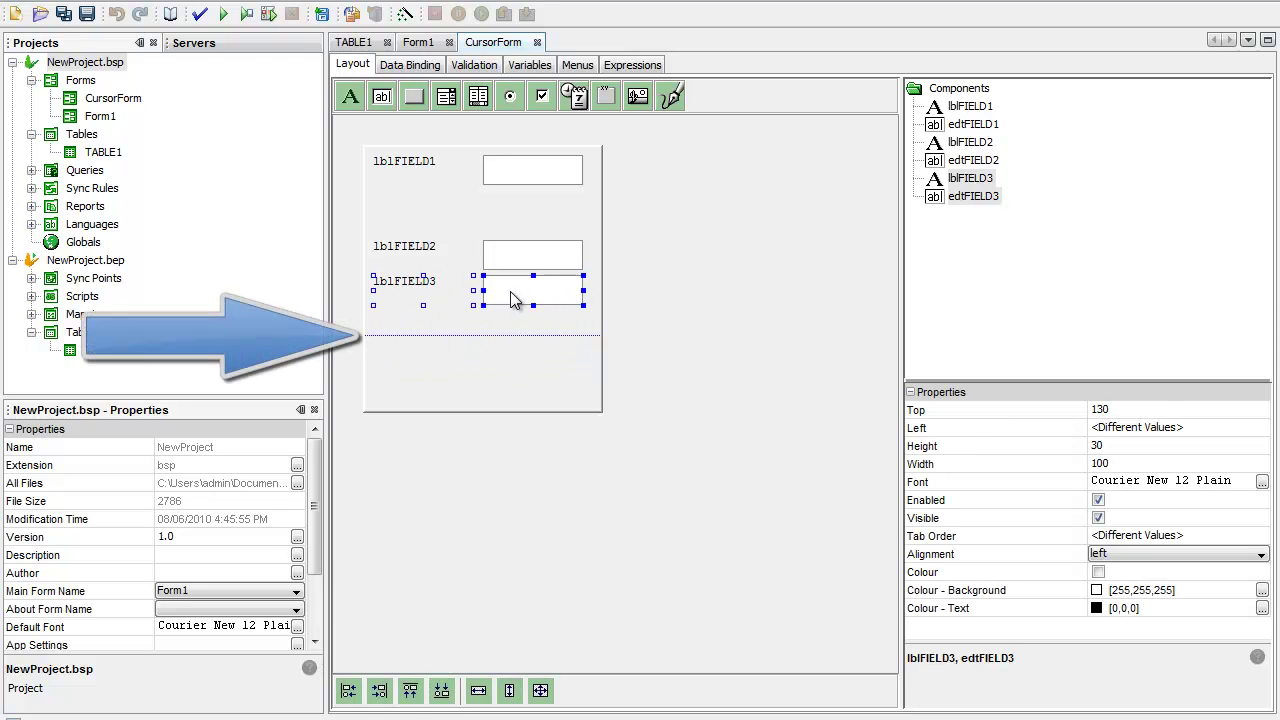
drag(575, 320, 420, 243)
drag(543, 258, 540, 204)
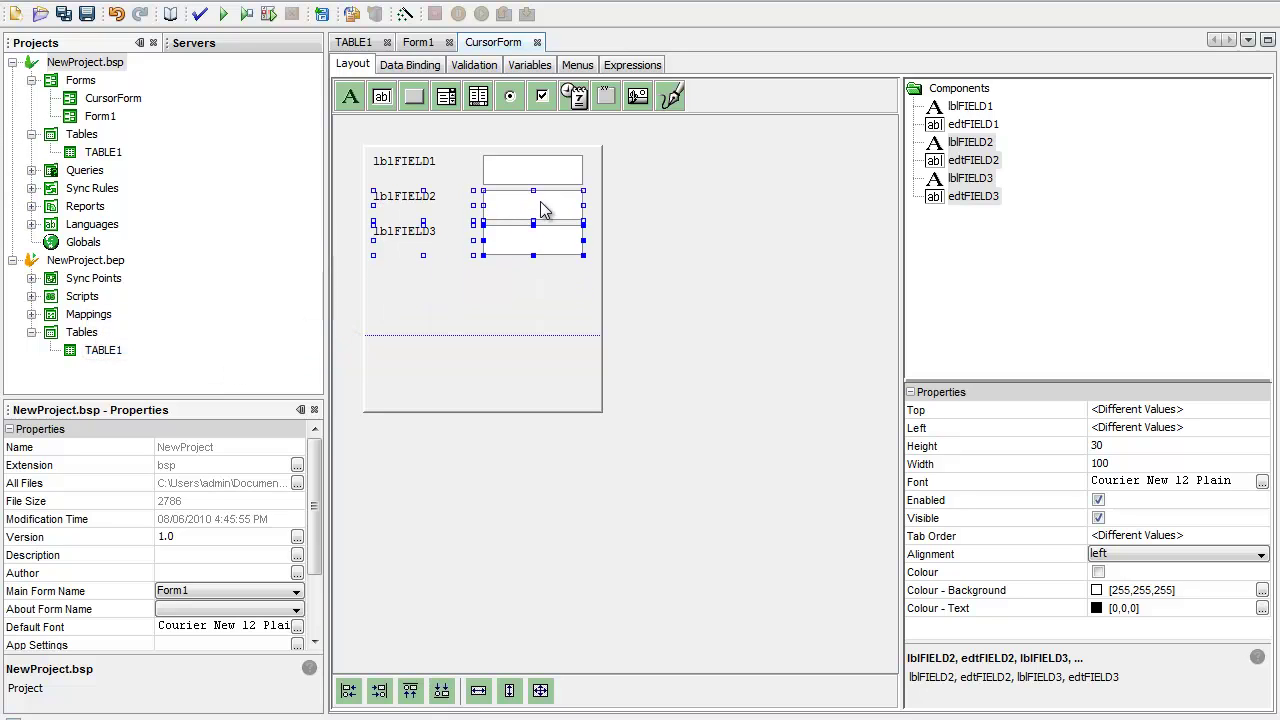
click(537, 290)
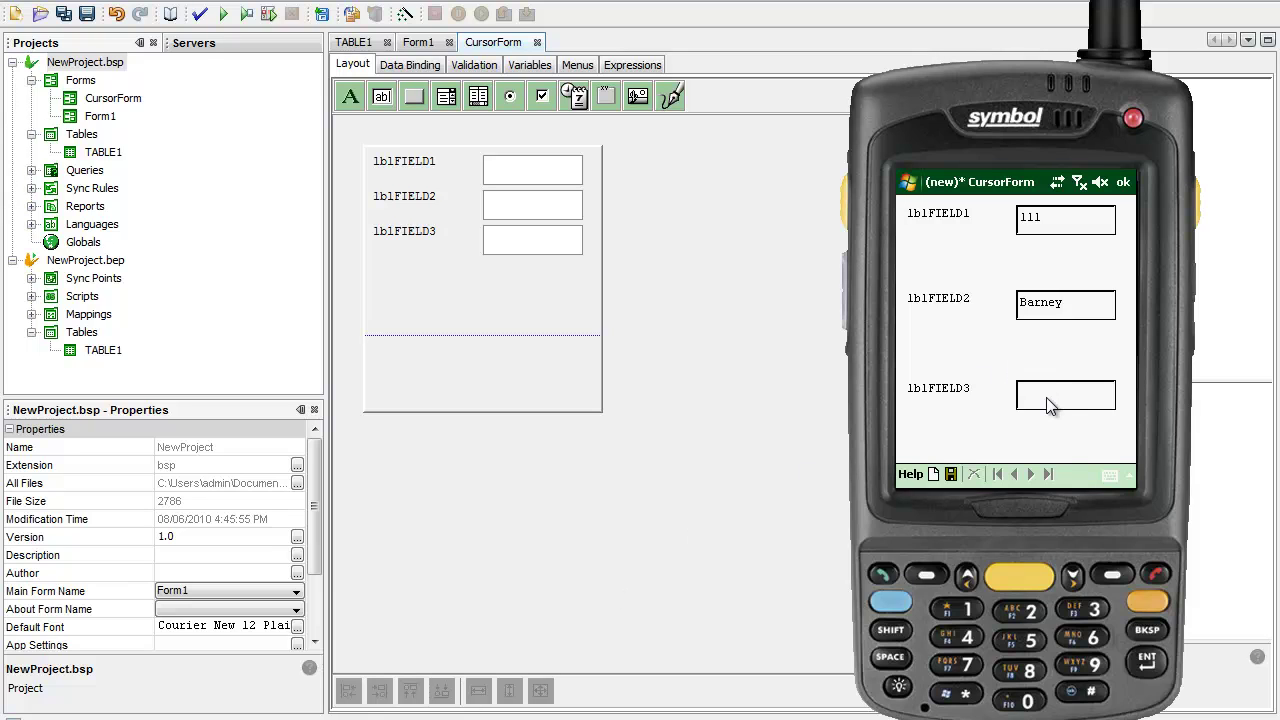
Type Rubble into the third field using the soft keyboard
click(1048, 404)
click(985, 408)
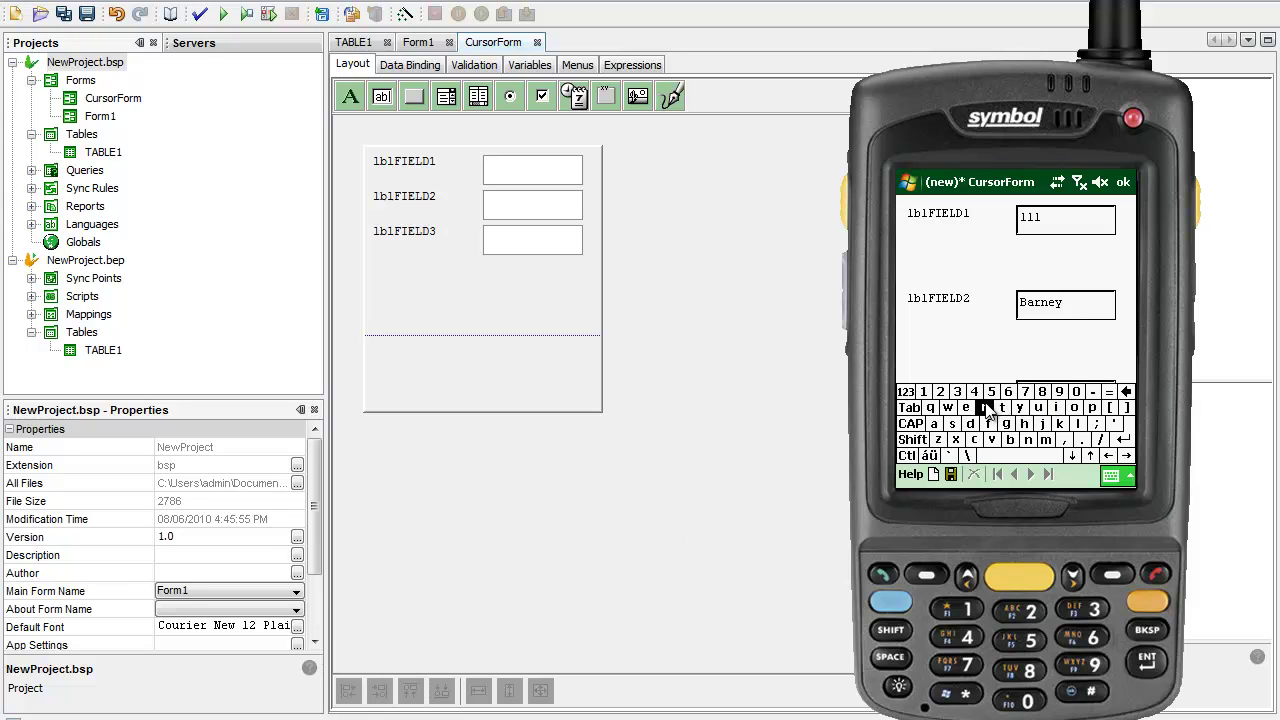
click(1038, 408)
click(1010, 440)
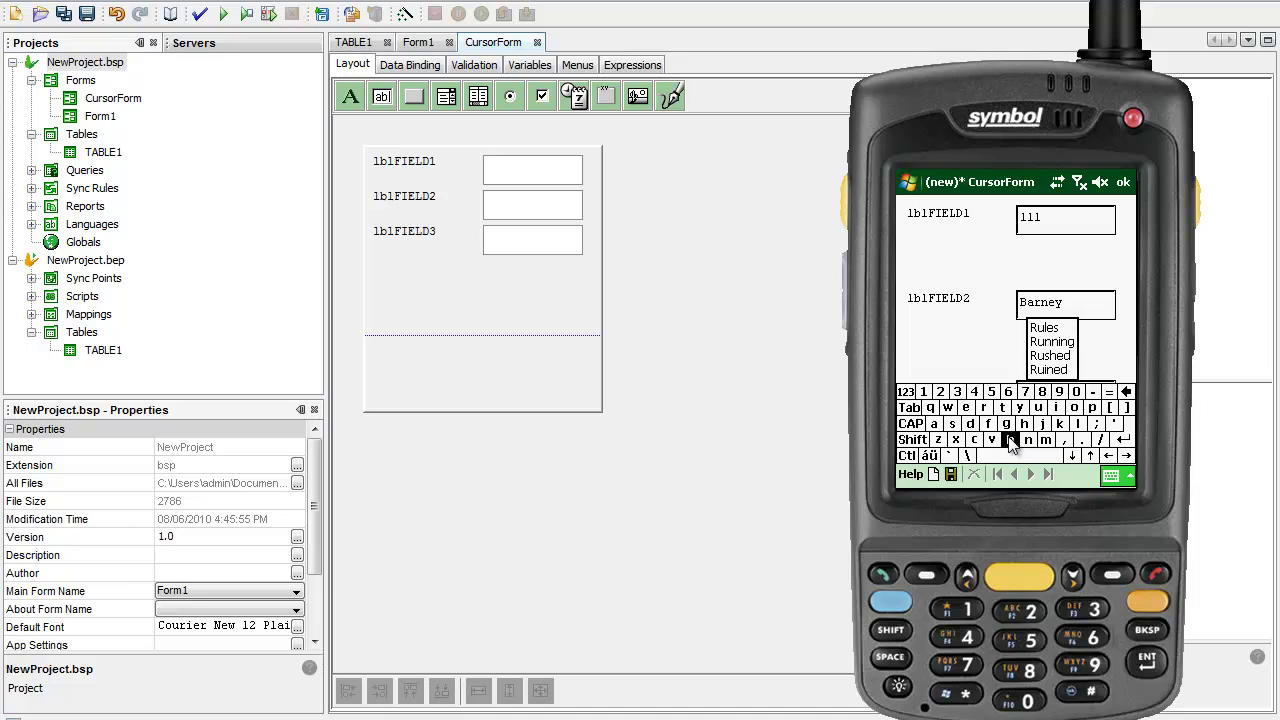
click(1077, 423)
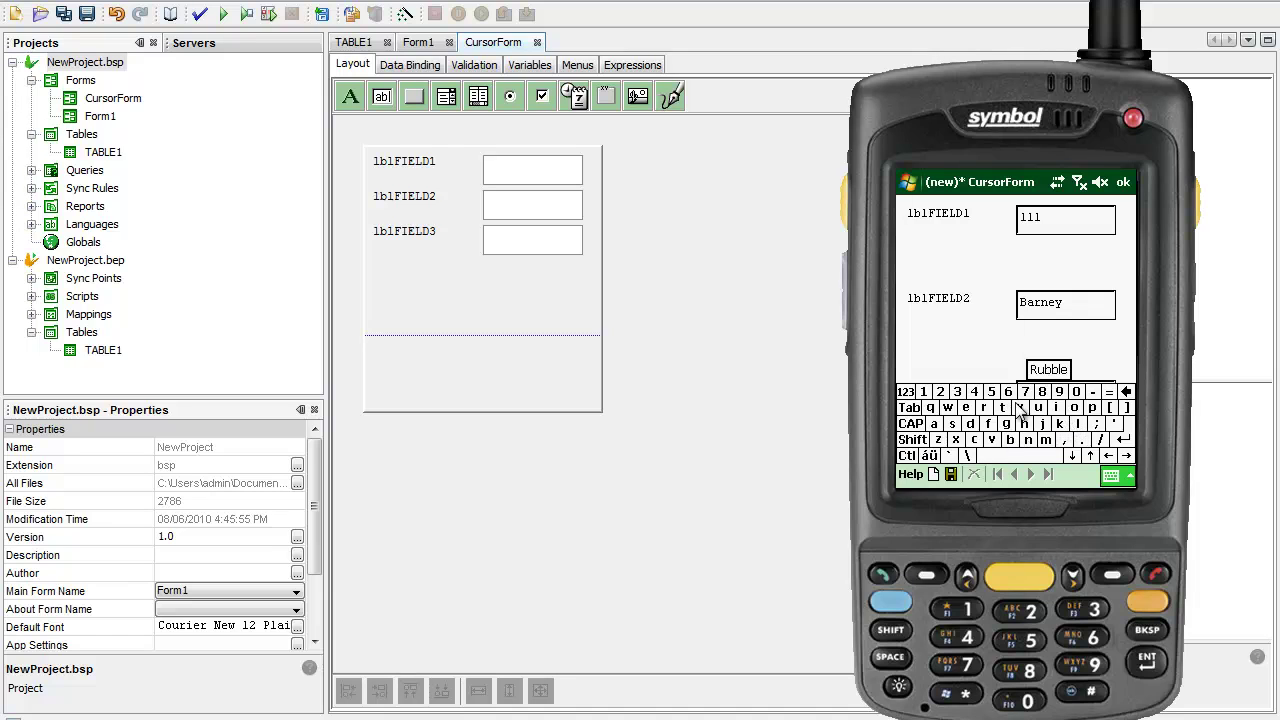
click(968, 408)
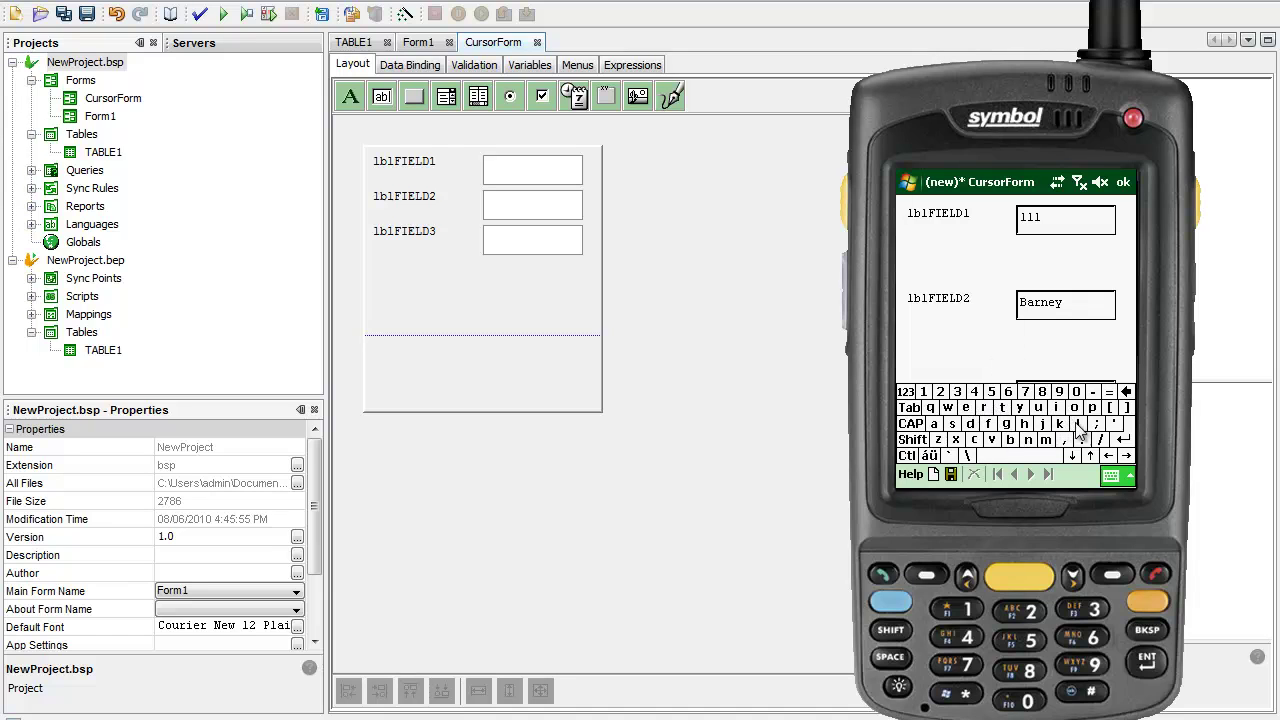
click(1109, 476)
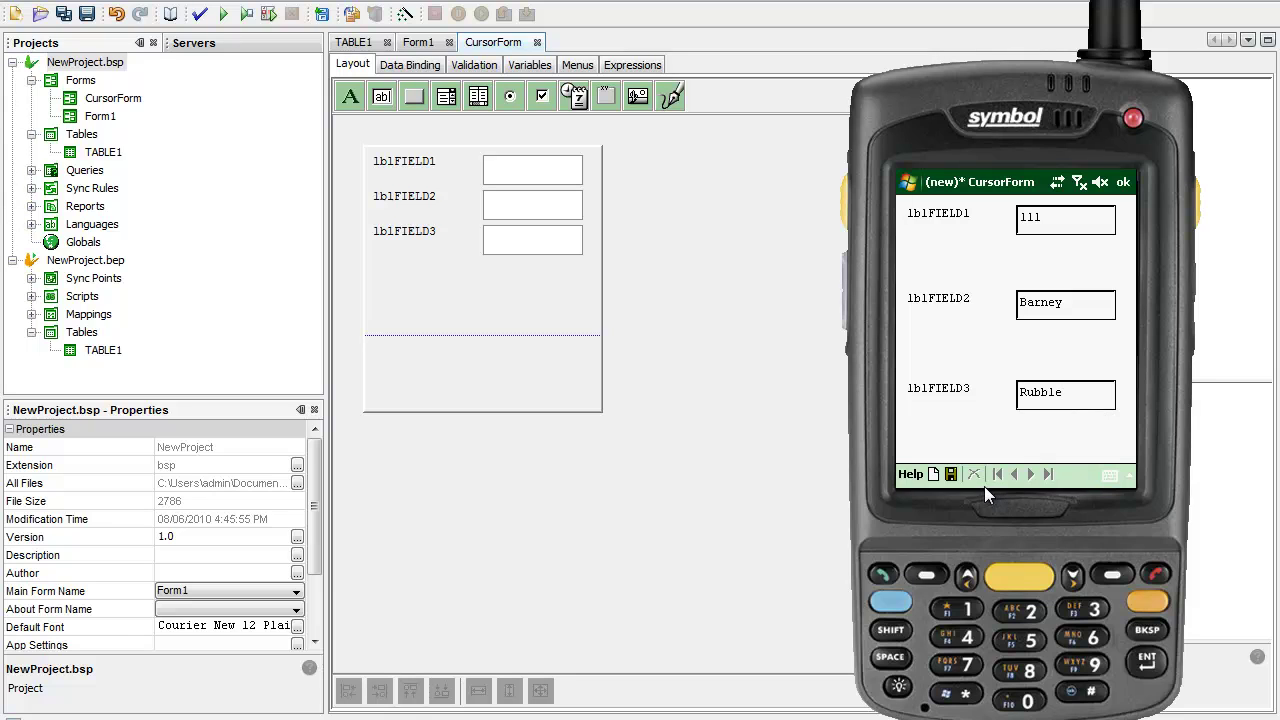
Save the record, close CursorForm back to Form1, and close the emulator
click(952, 475)
click(1124, 184)
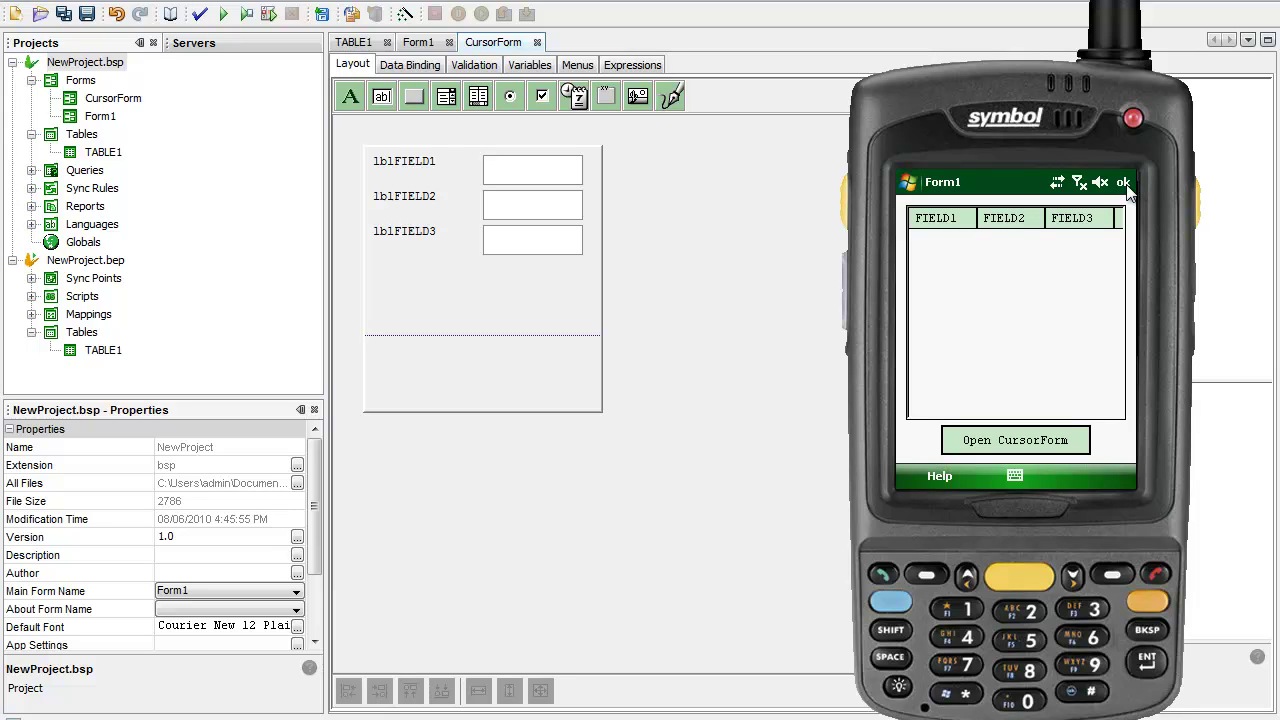
click(727, 277)
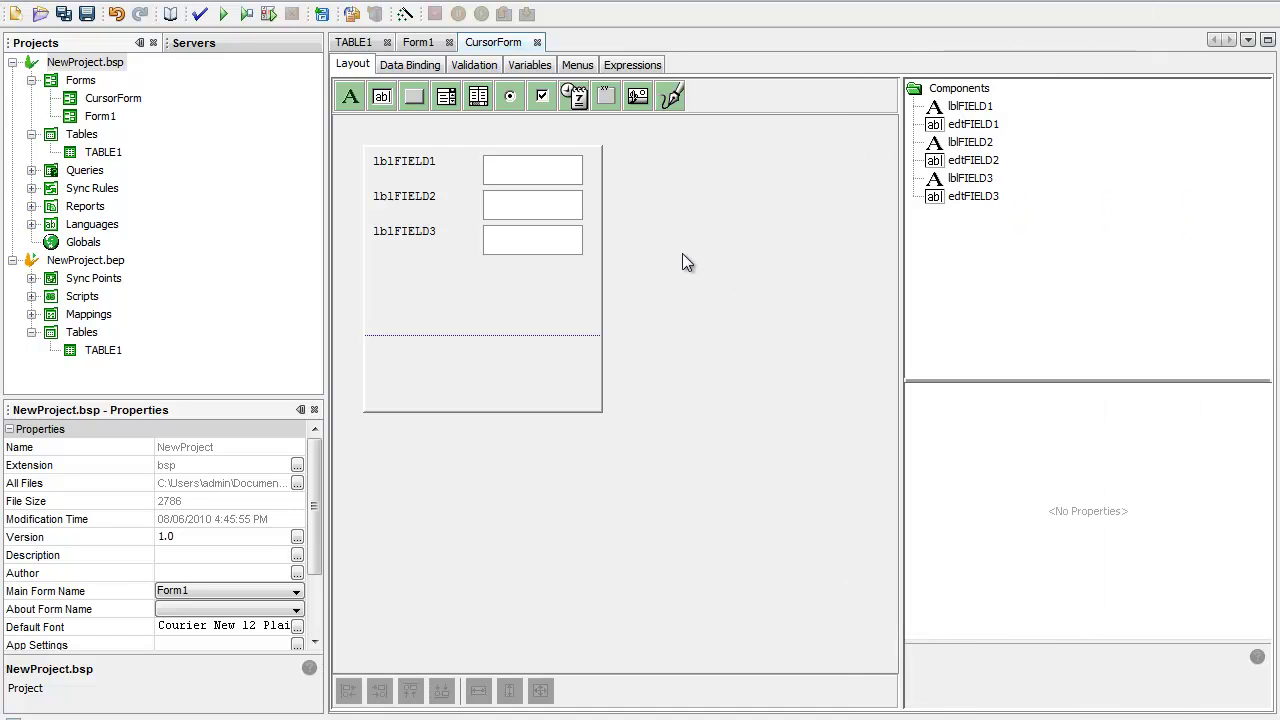
Create a new Form1 expression named RefreshList
click(427, 45)
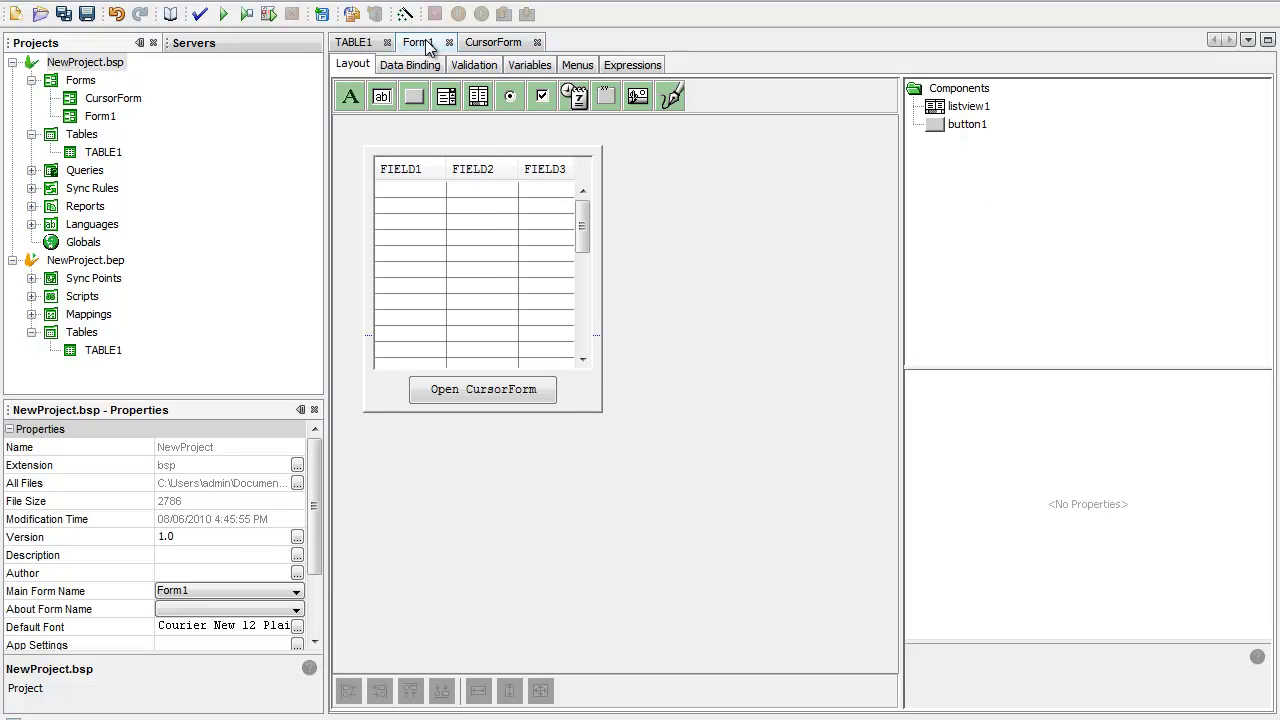
click(626, 65)
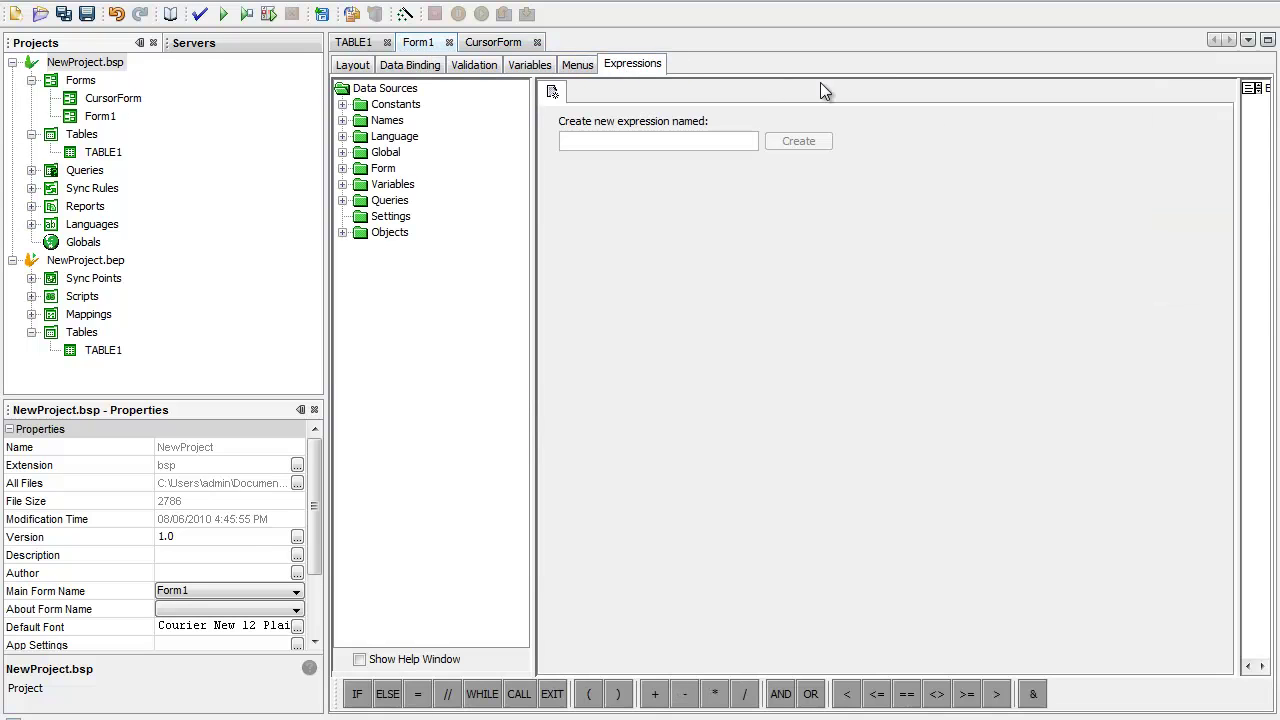
click(746, 143)
text(Refe)
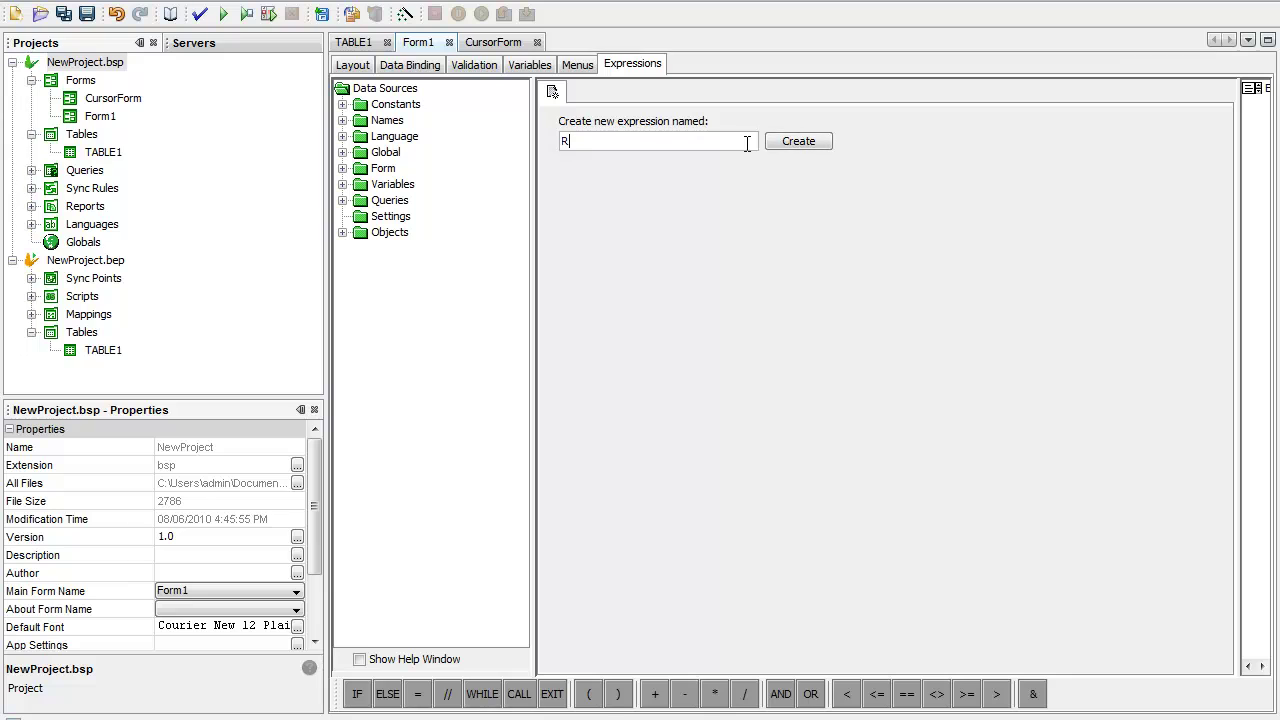
key(BackSpace)
text(reshe)
key(BackSpace)
key(BackSpace)
key(BackSpace)
text(shLis)
key(Return)
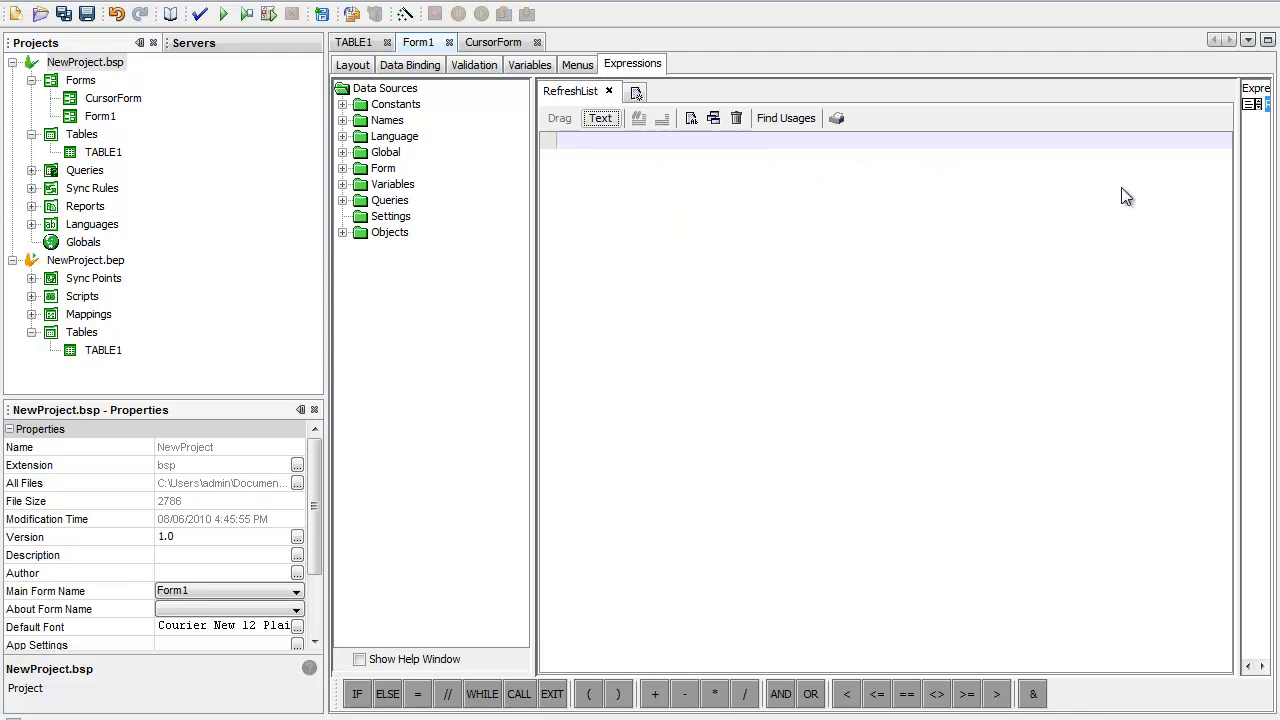
drag(1237, 197, 1154, 204)
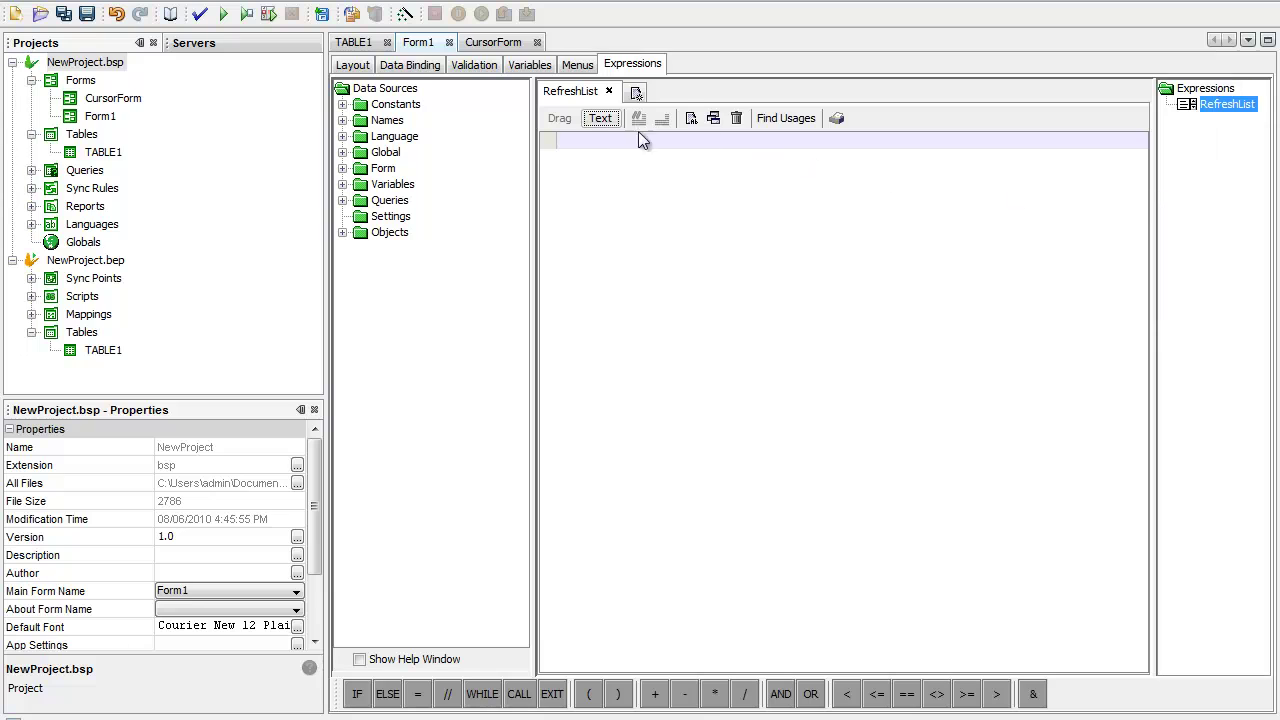
Insert listview1.Refresh() from Objects > Controls into the RefreshList expression
click(343, 232)
click(362, 640)
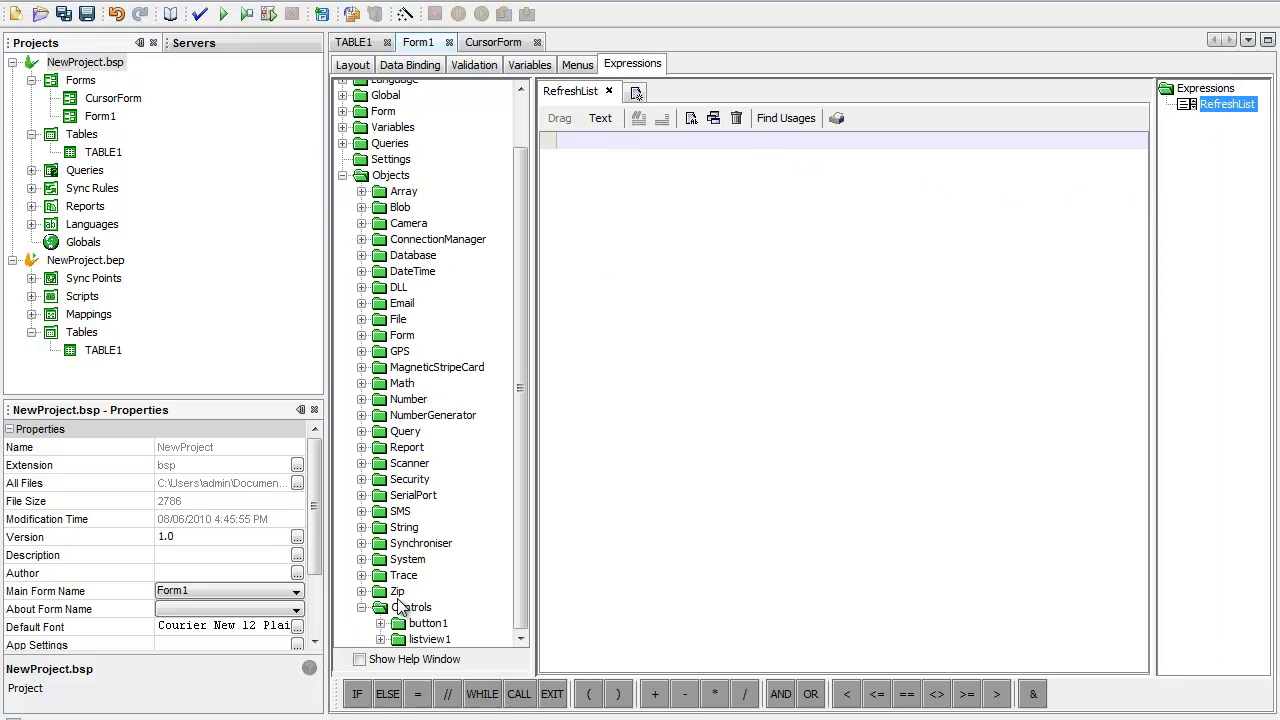
click(380, 639)
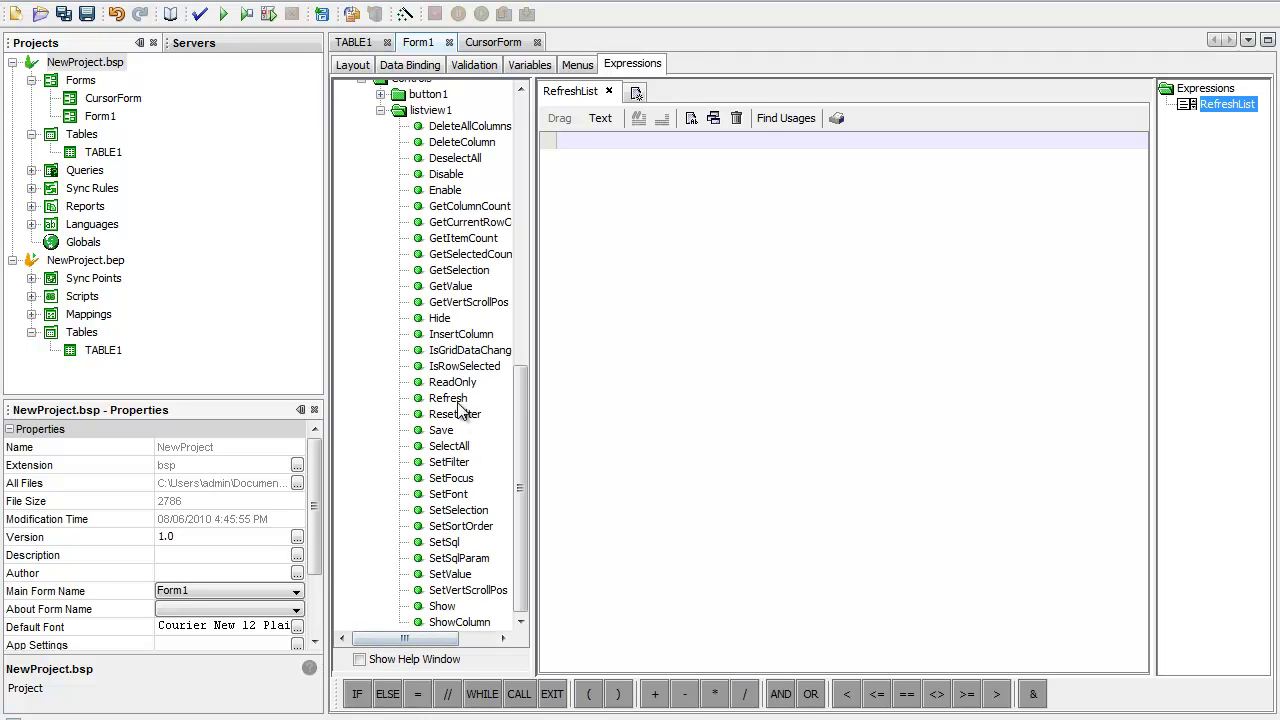
drag(448, 398, 663, 390)
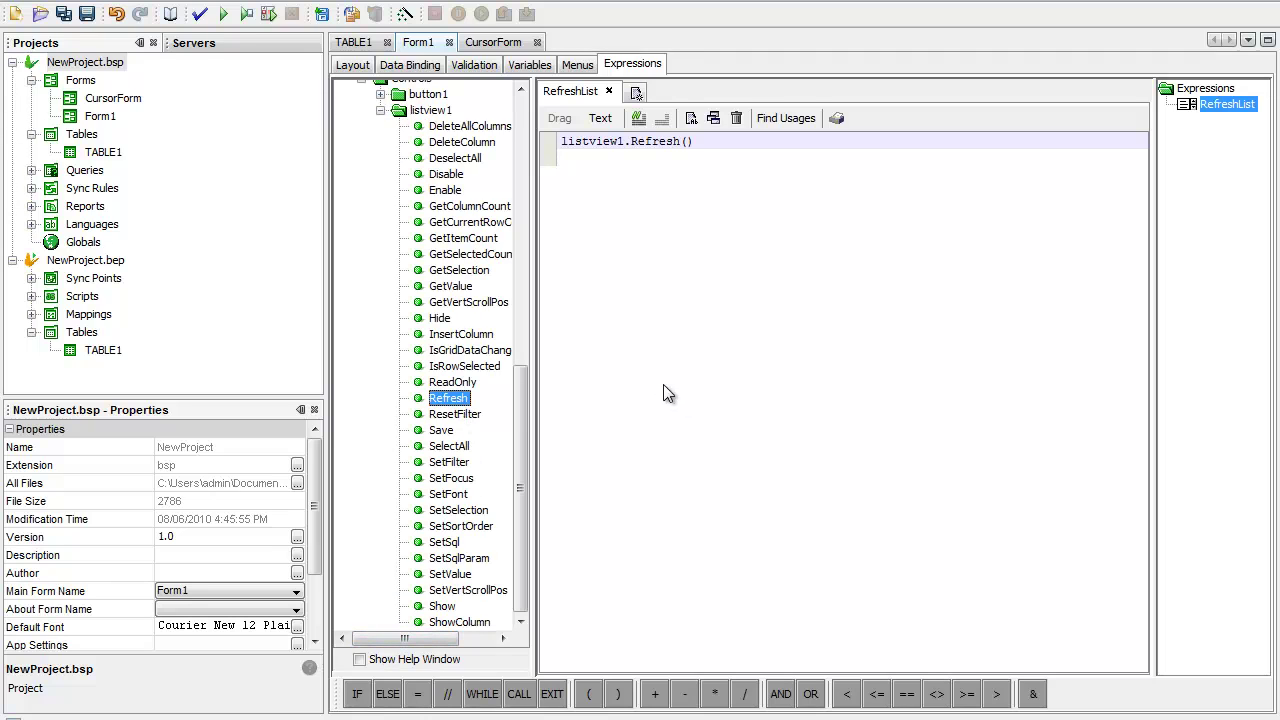
right_click(467, 399)
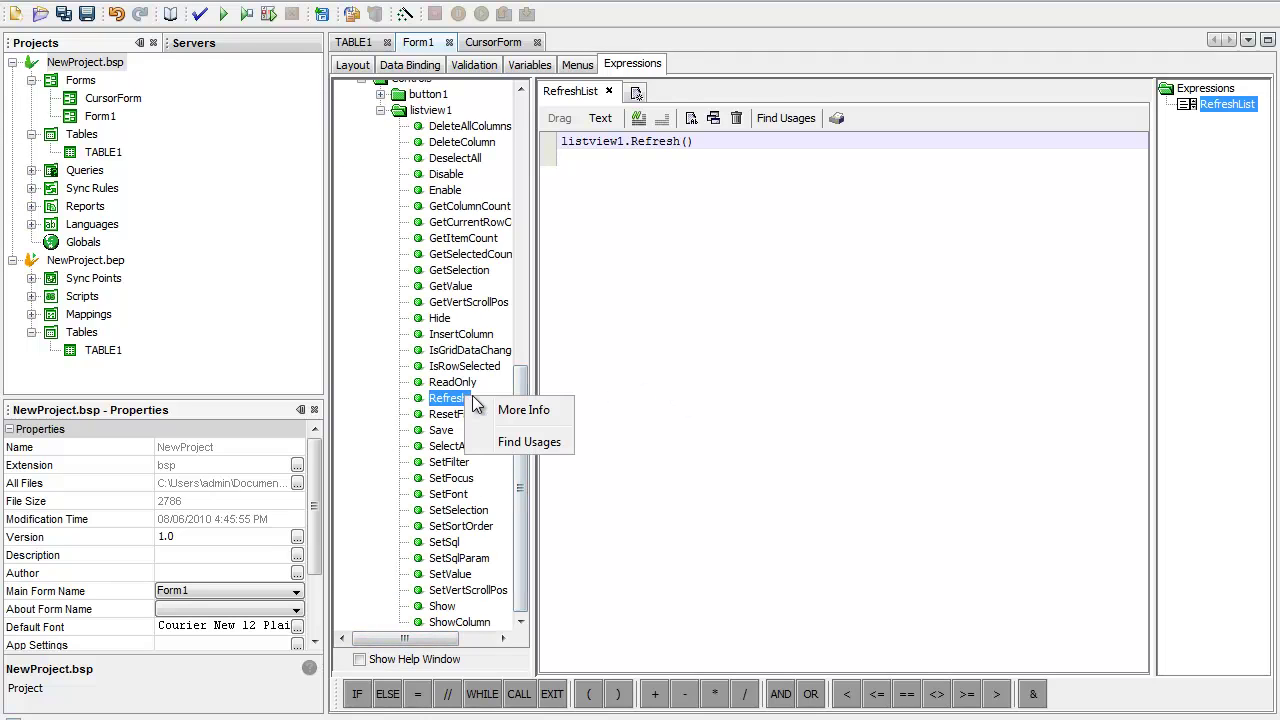
click(526, 414)
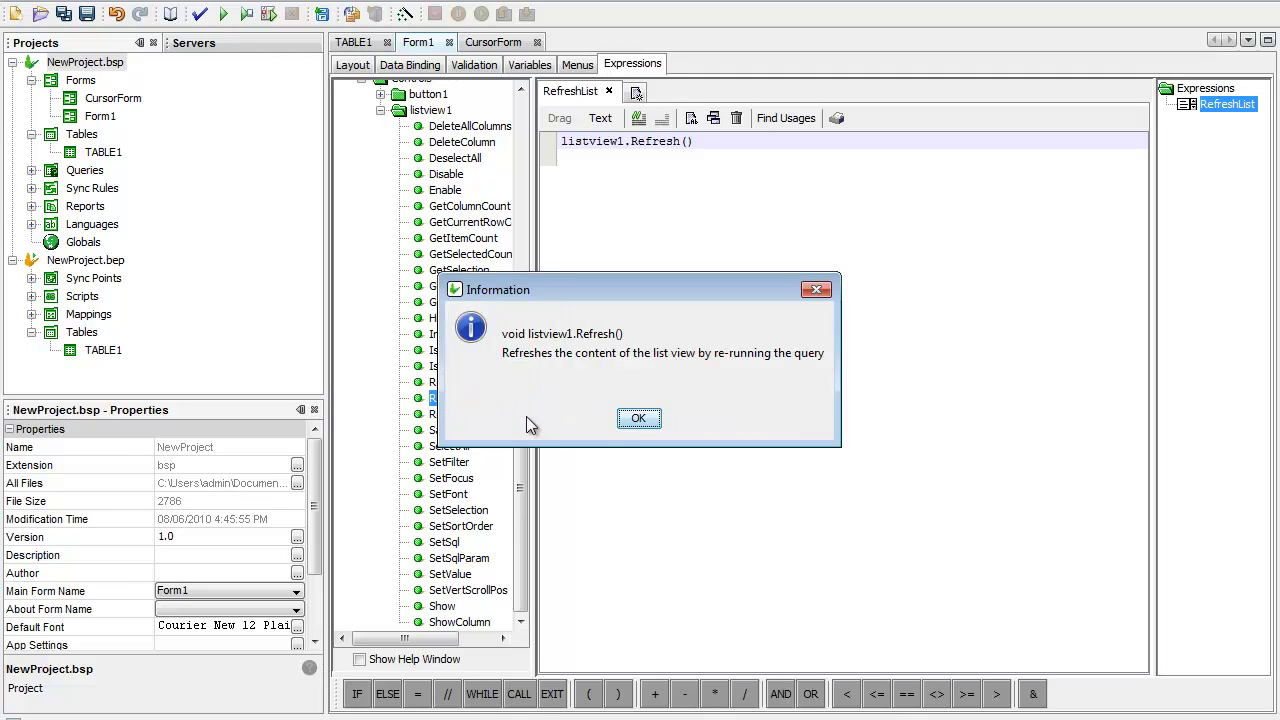
click(636, 419)
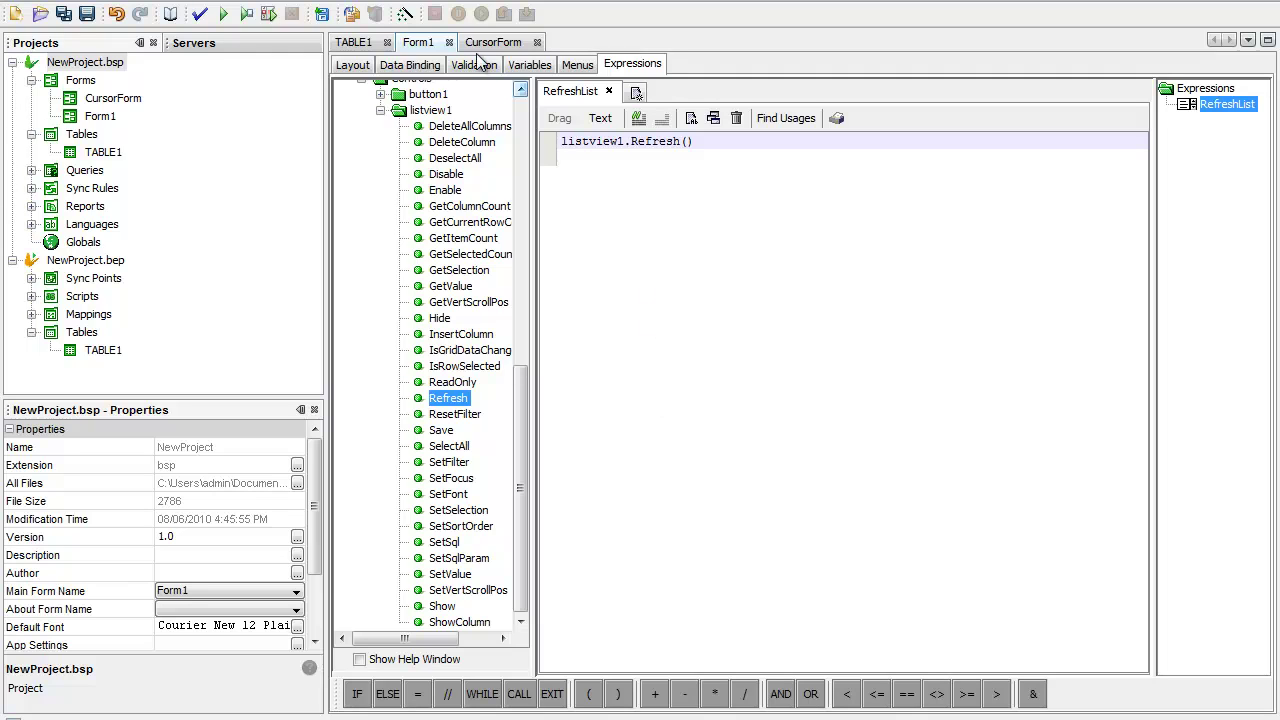
Give the Open CursorForm button's Click action a Post-Close Expression of RefreshList
click(360, 64)
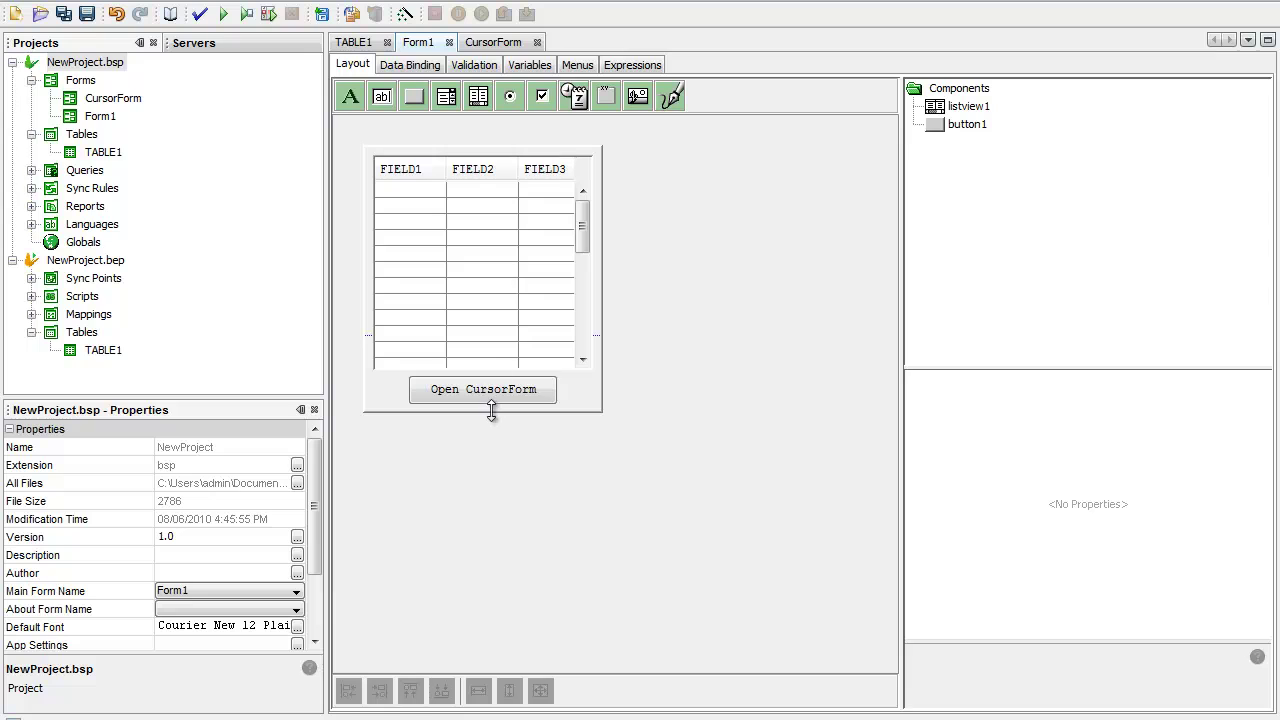
click(503, 394)
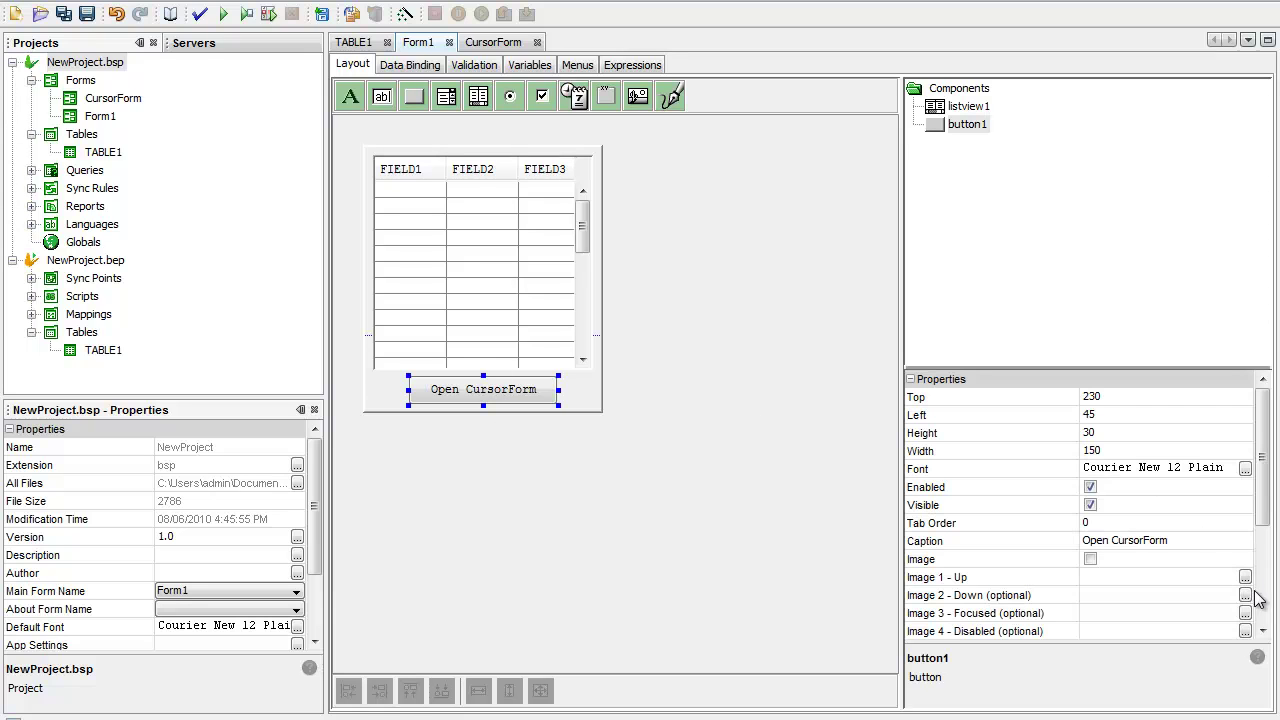
drag(1225, 370, 1225, 268)
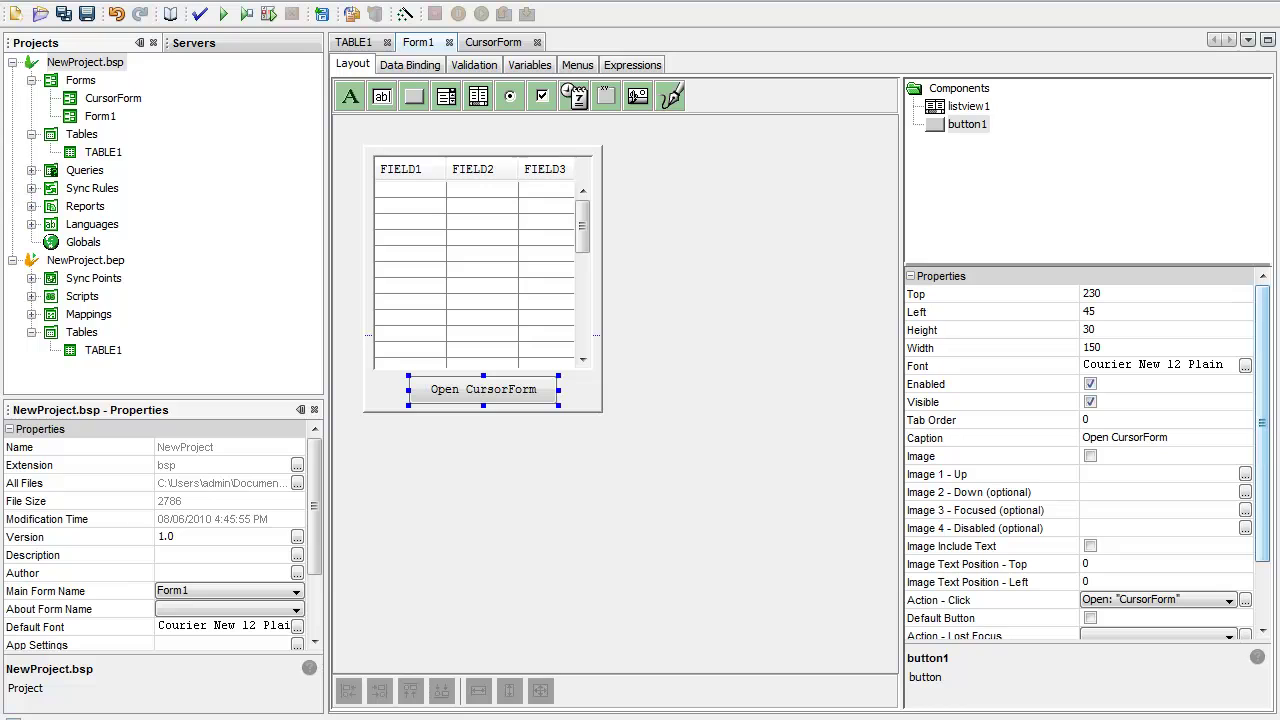
click(1245, 600)
click(815, 163)
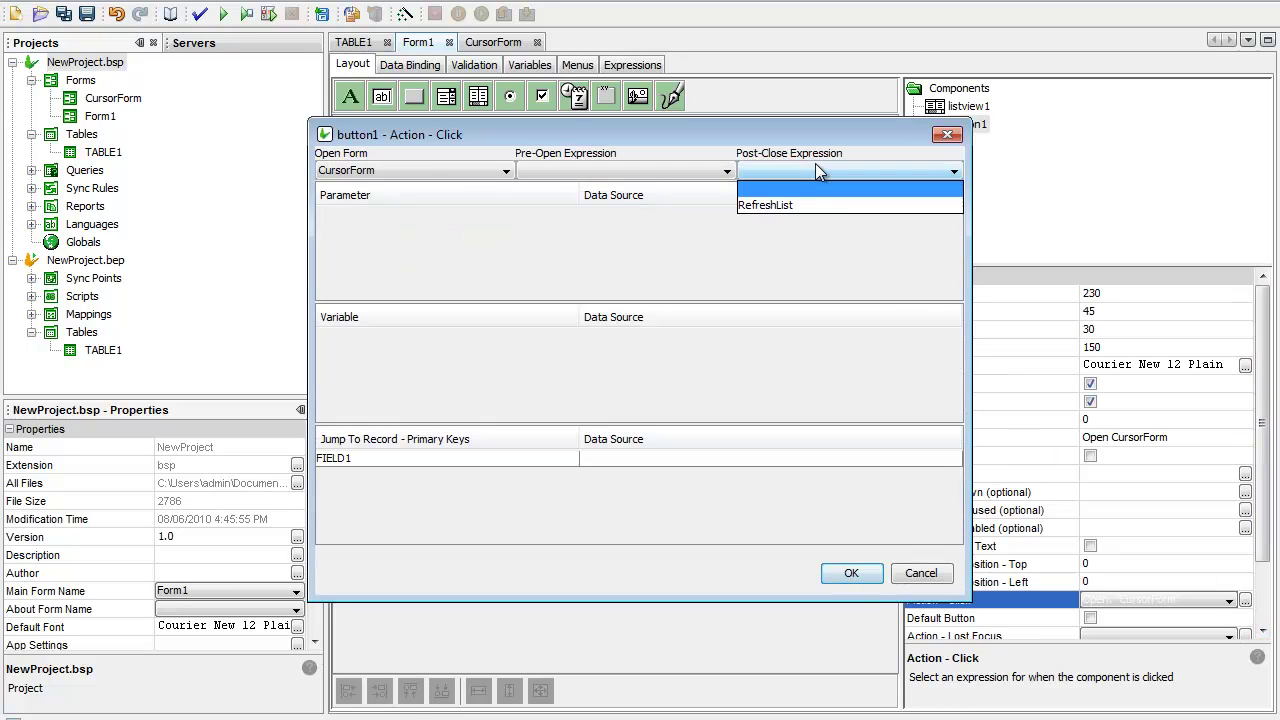
click(812, 203)
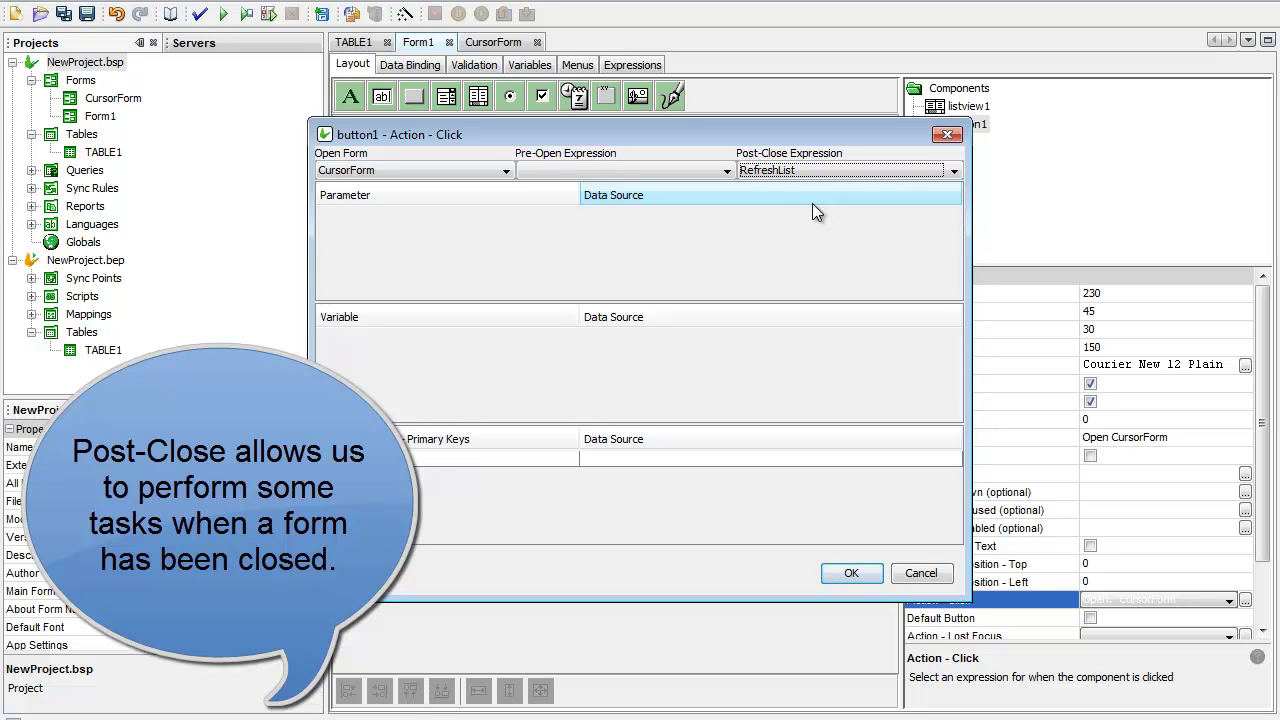
click(849, 578)
click(802, 563)
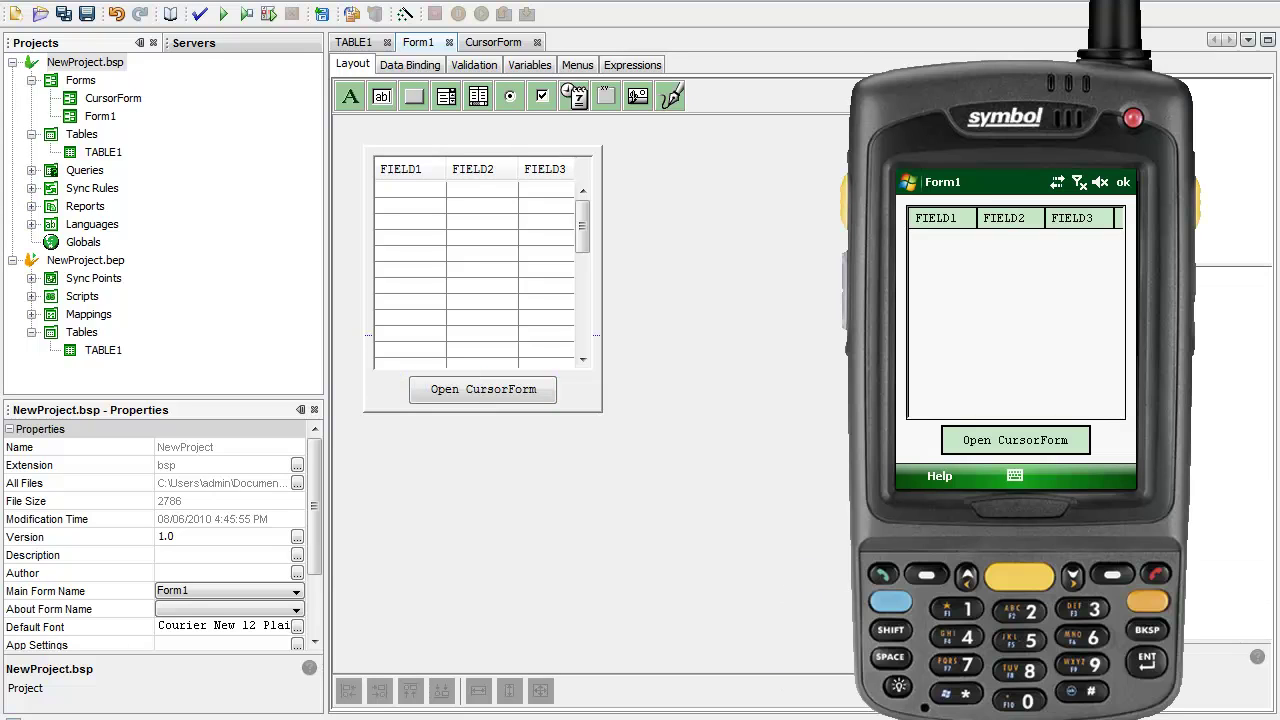
Close Form1 in the emulator and download the updated project to the device
click(1121, 185)
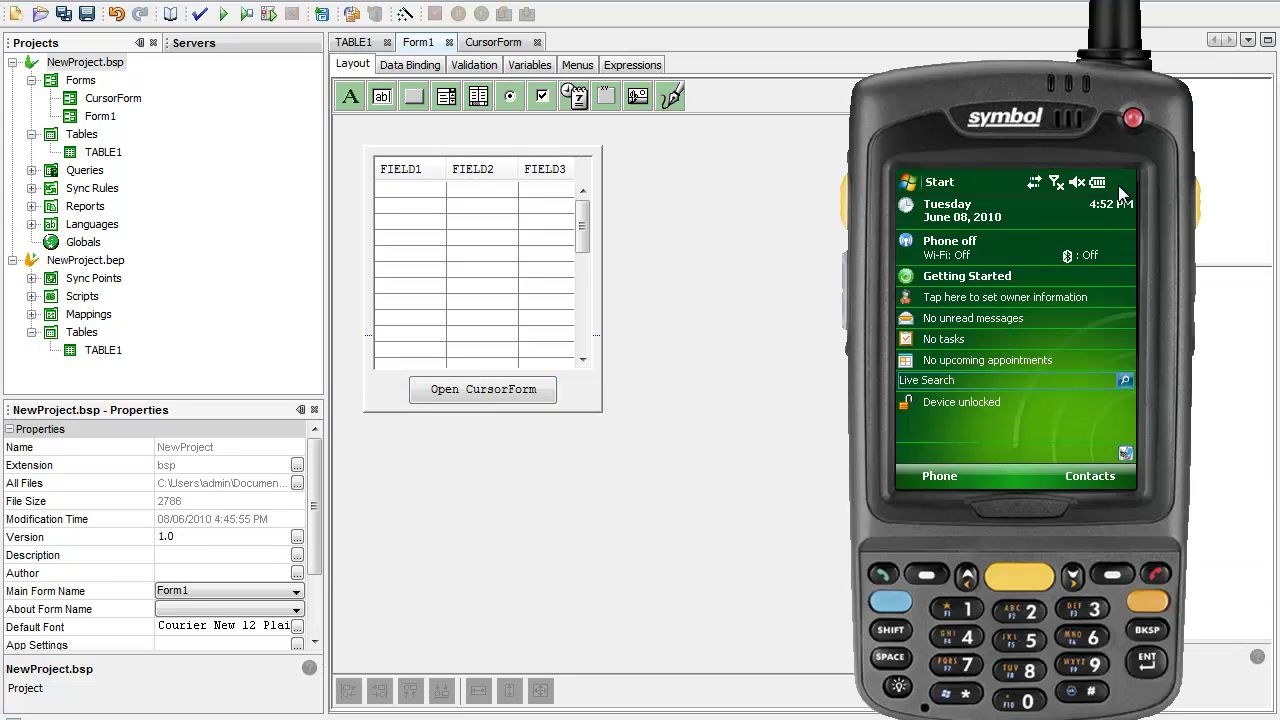
click(725, 244)
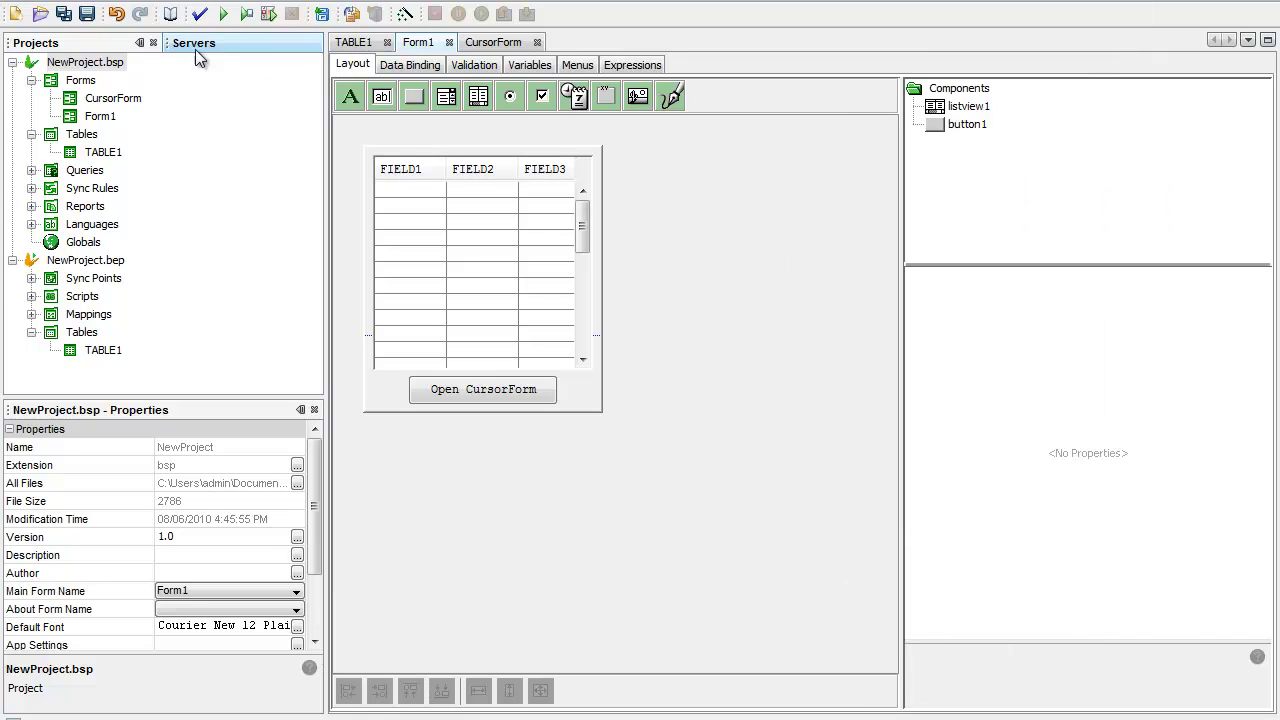
click(246, 14)
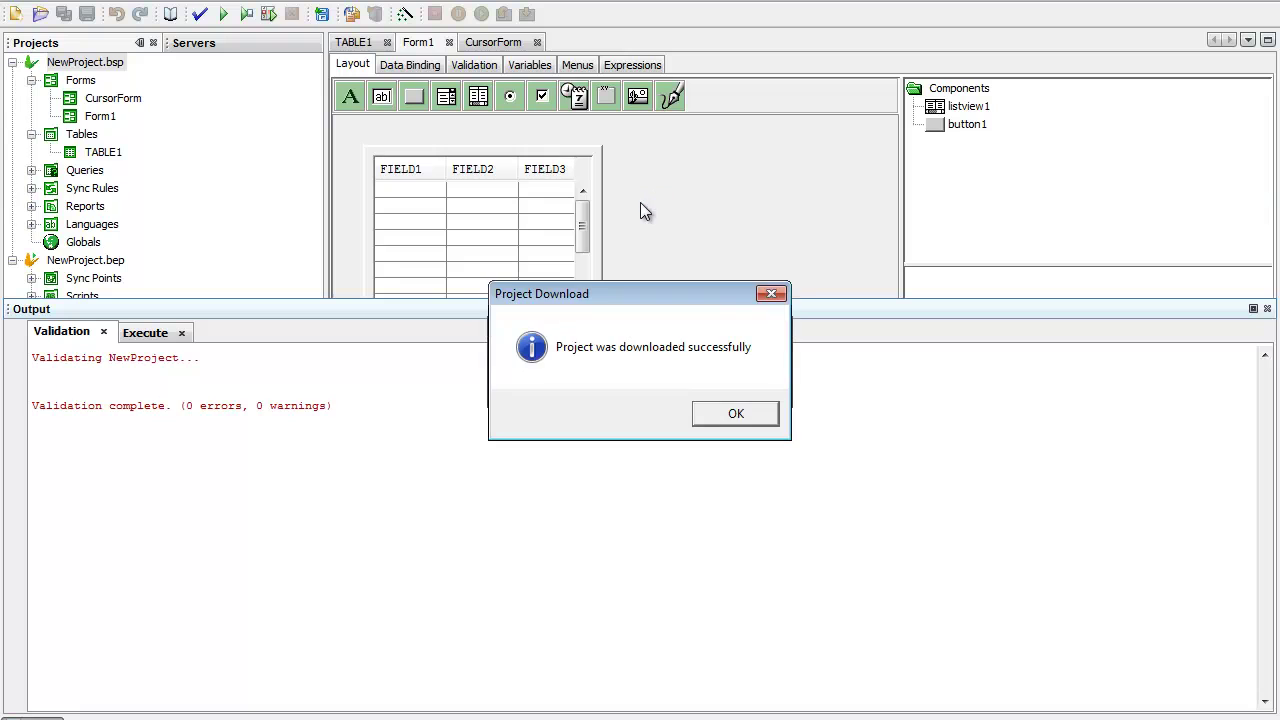
click(750, 413)
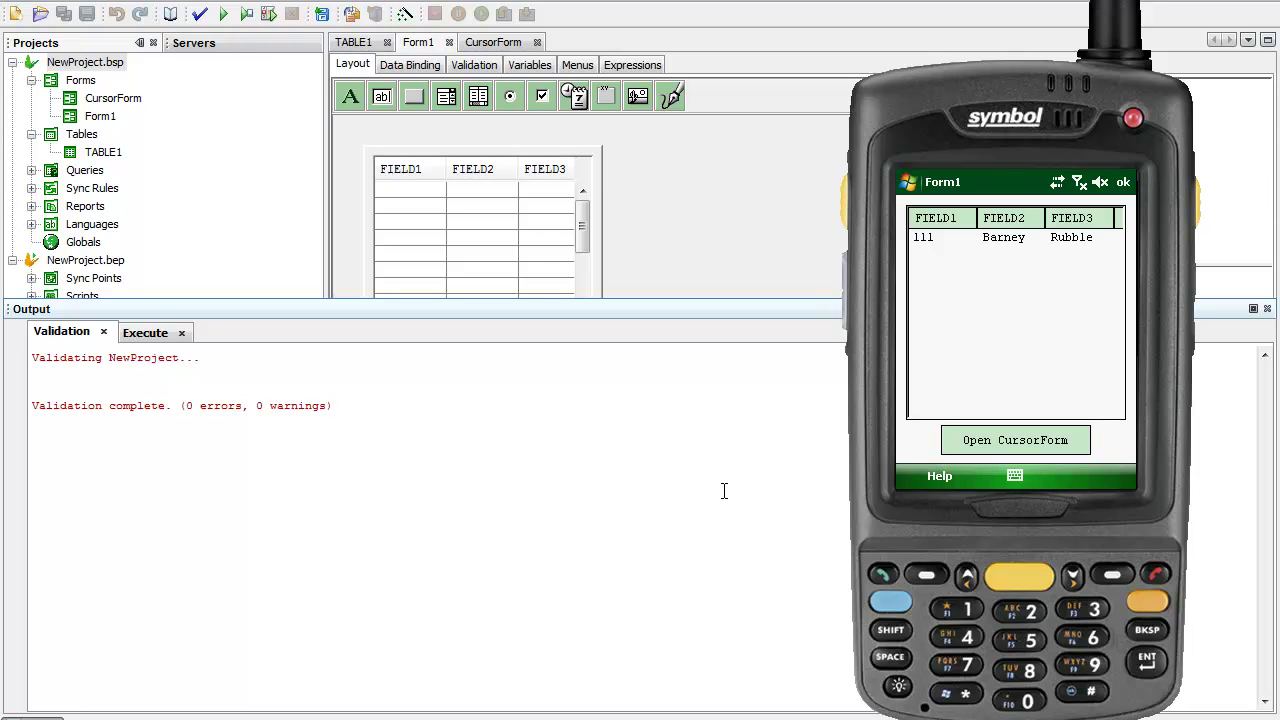
In CursorForm, save a new record 222, Betty, Rubble, then return to Form1's list and exit
click(1003, 443)
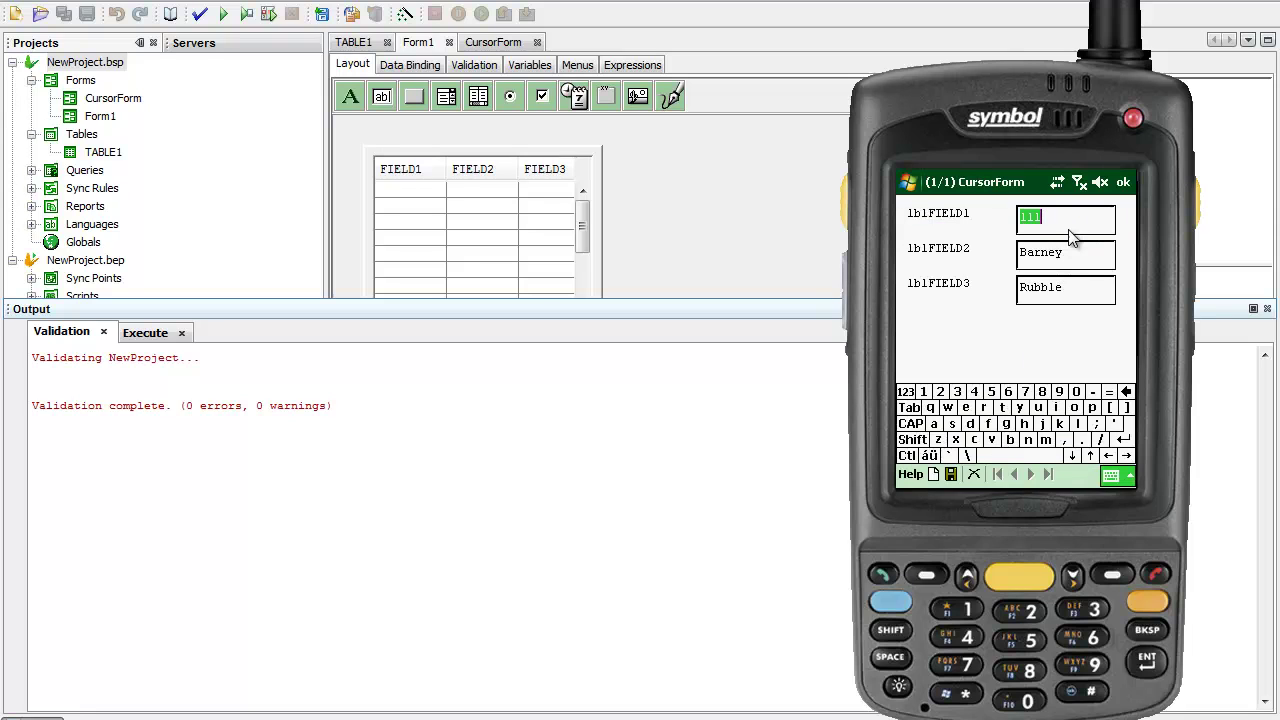
click(933, 474)
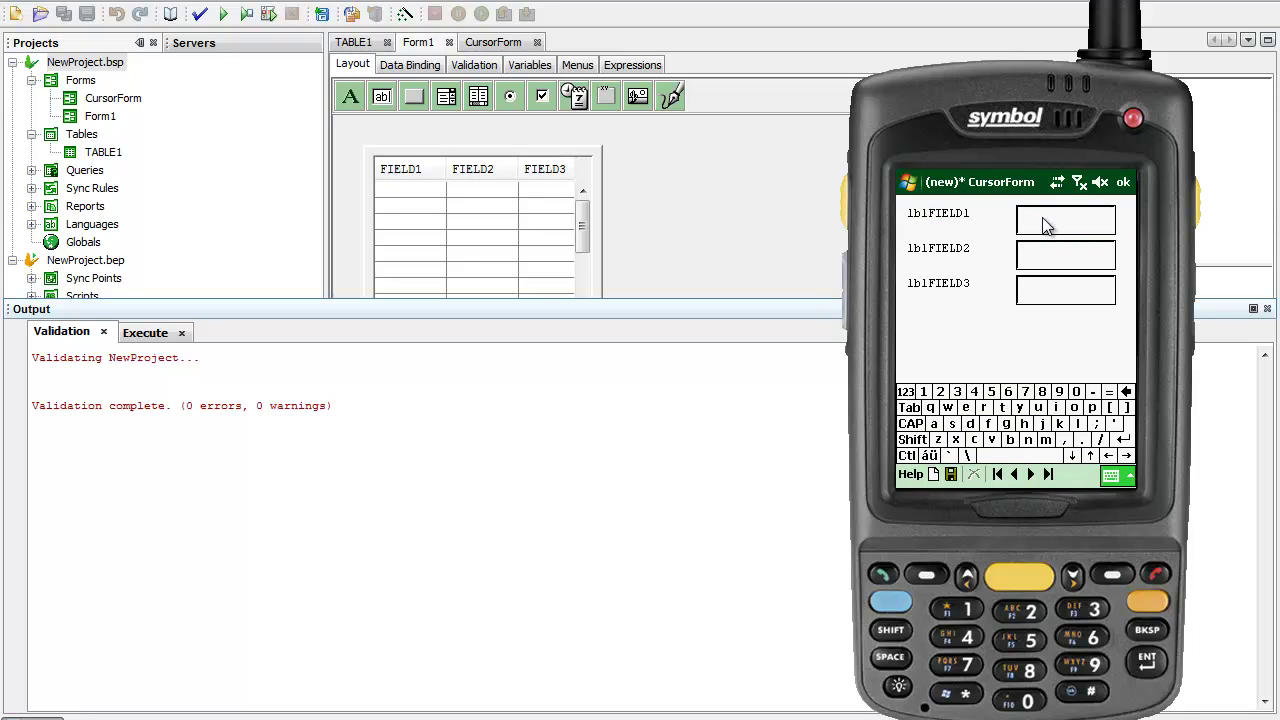
click(1044, 225)
text(222)
text(Betty)
text(Rubb)
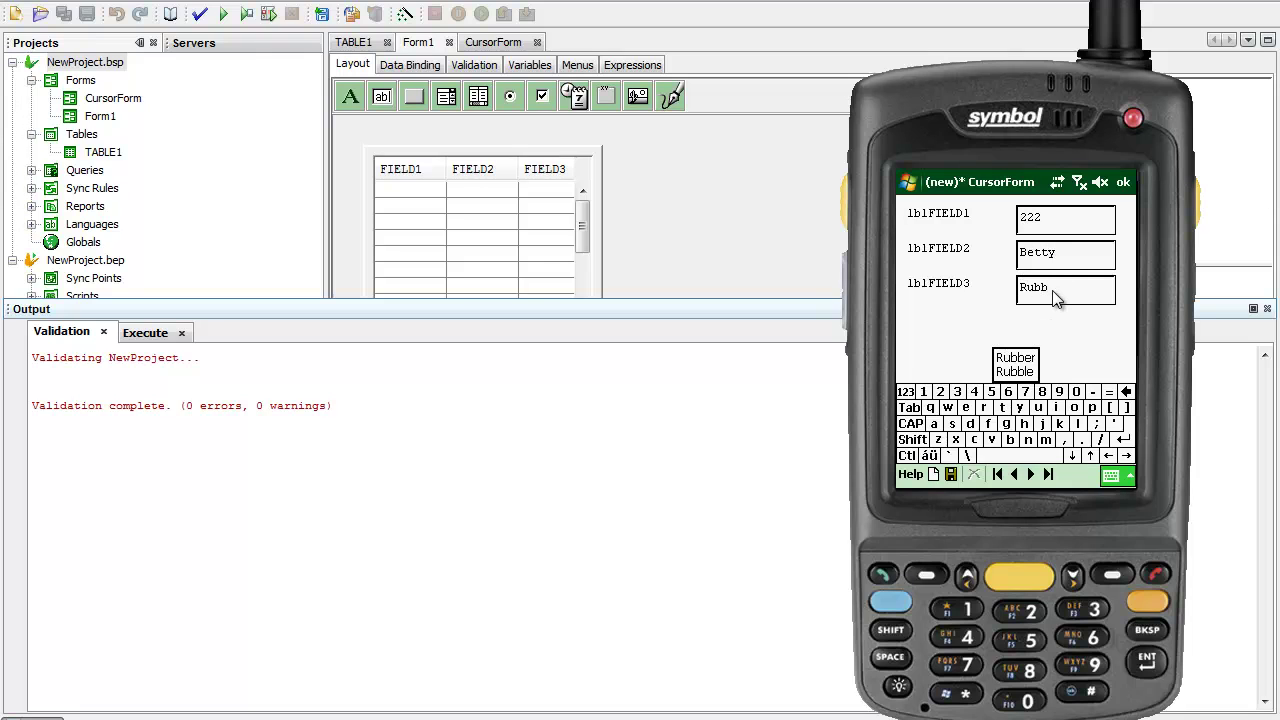
text(le)
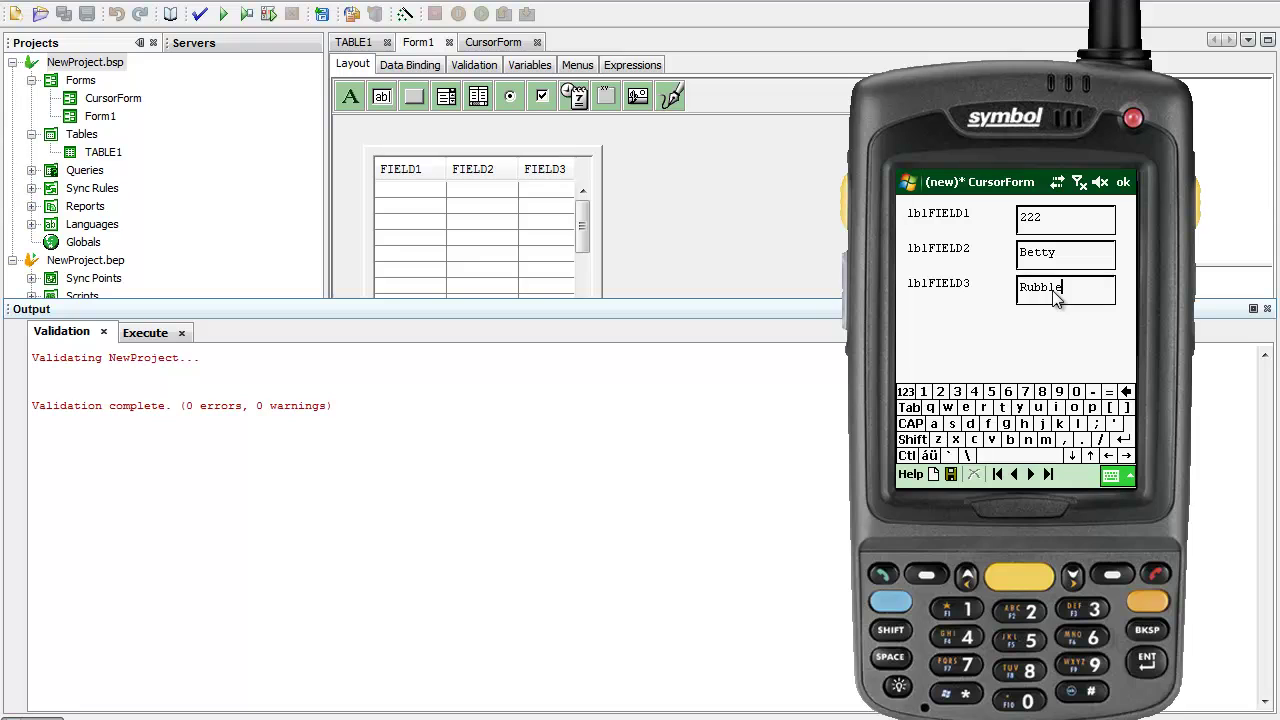
click(952, 477)
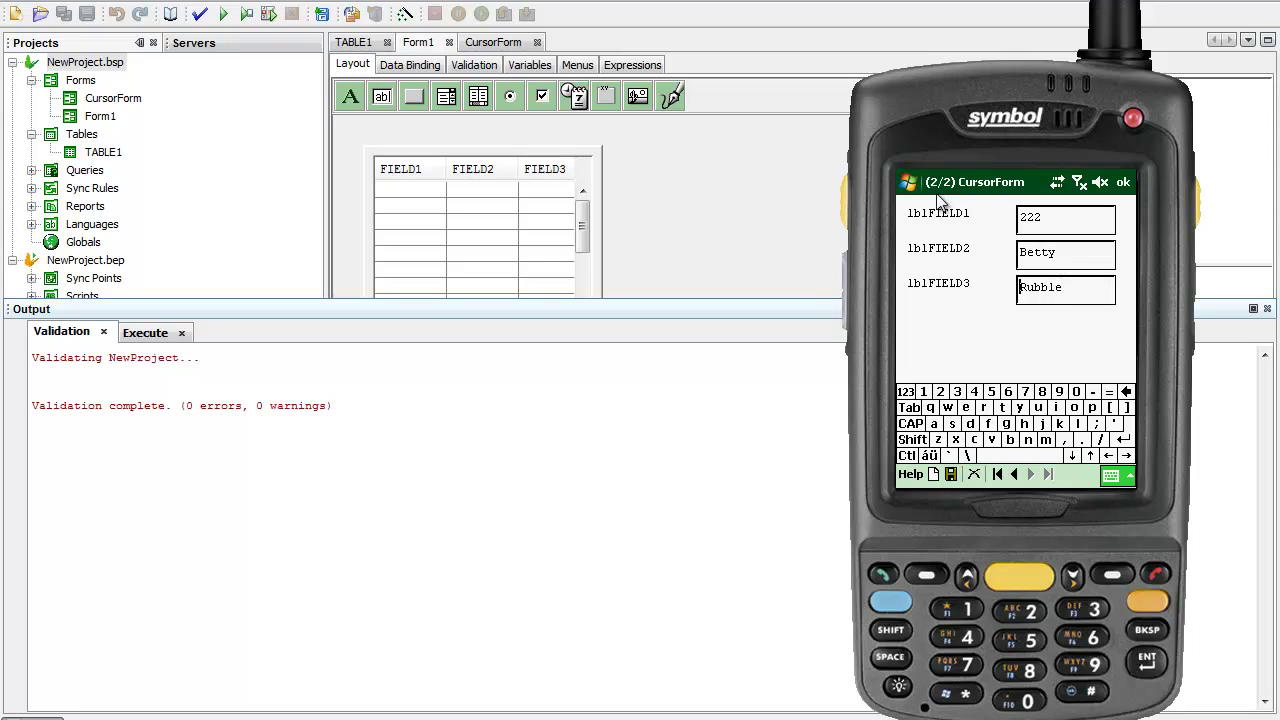
click(1123, 182)
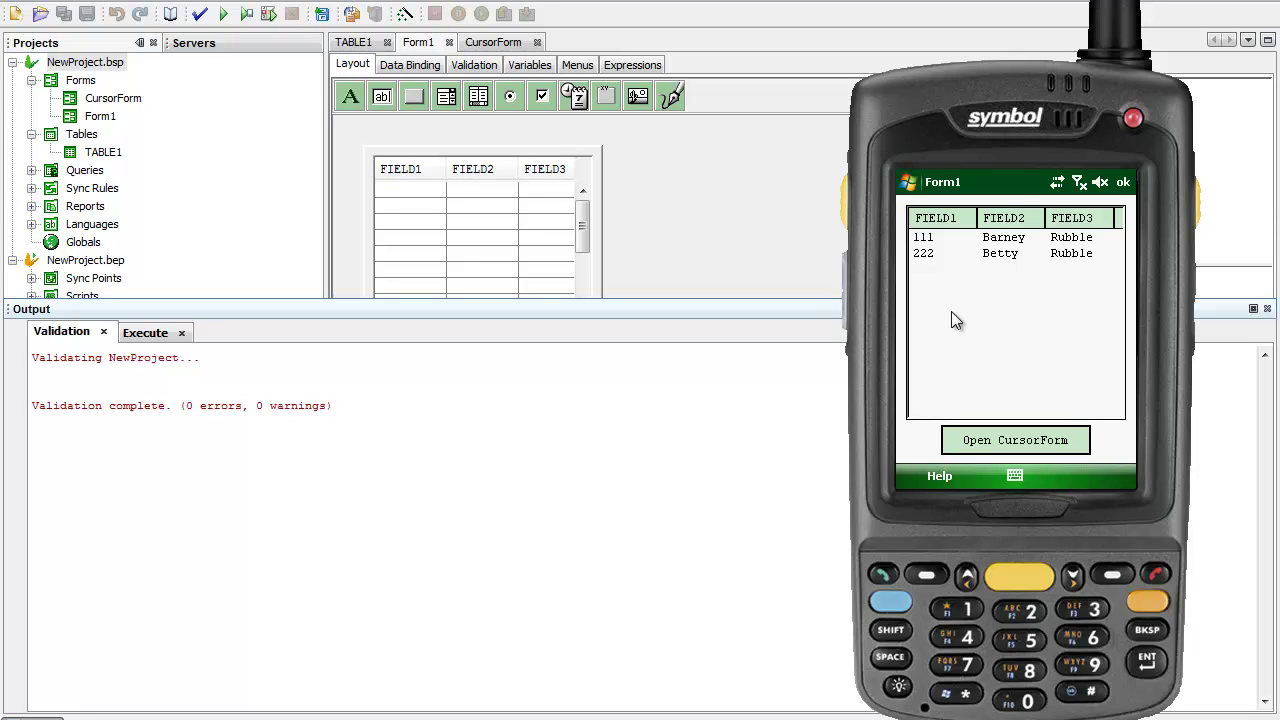
click(1121, 182)
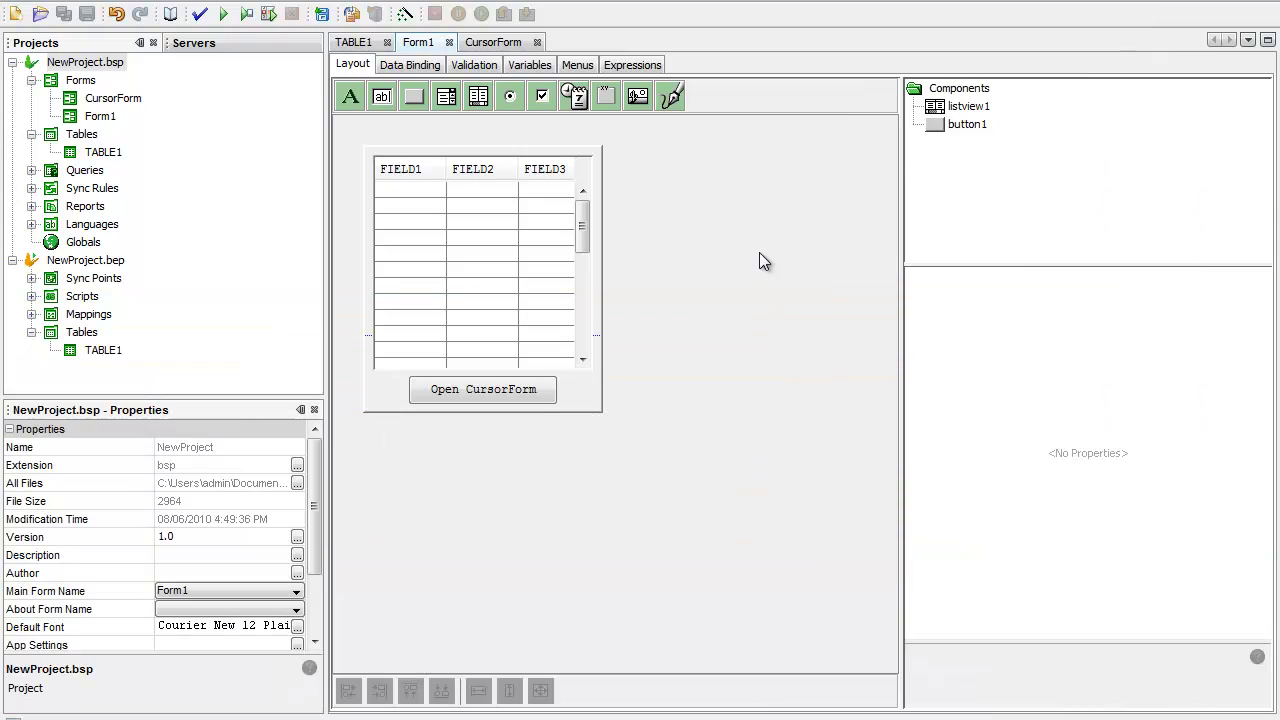
Shift Open CursorForm left and add a 70×30 button captioned Sync beside it
click(506, 390)
drag(522, 390, 489, 399)
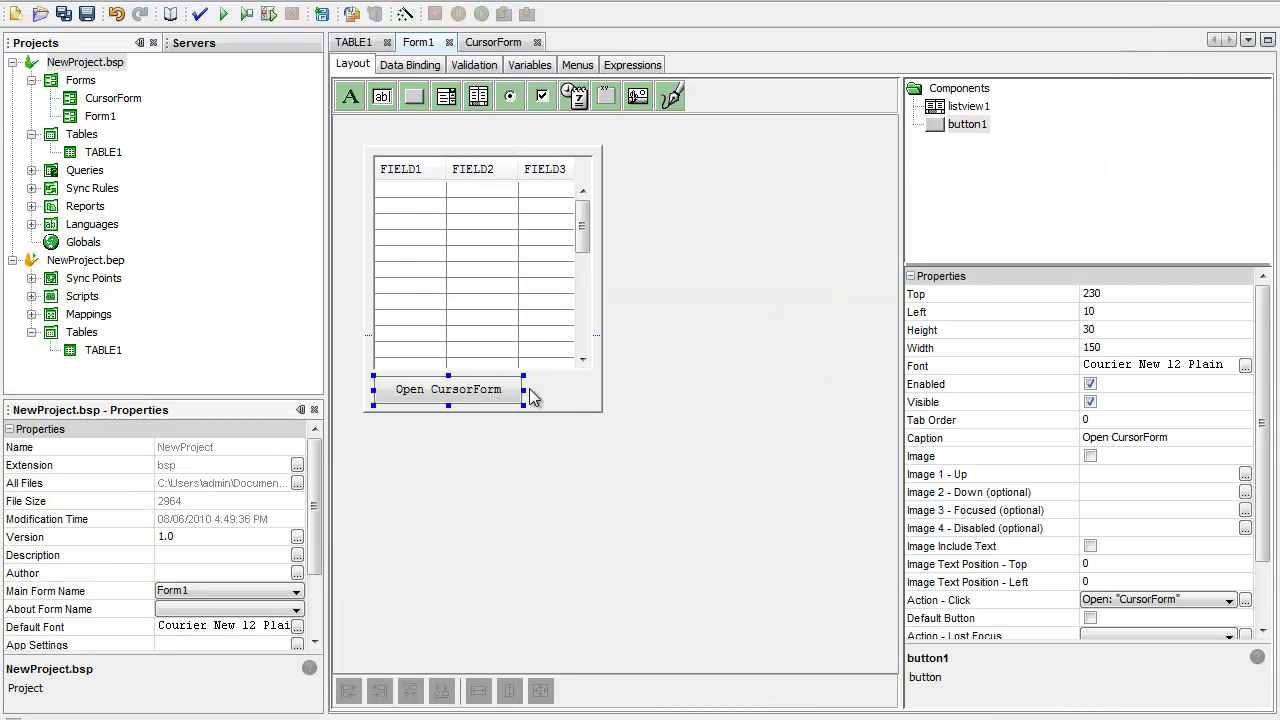
click(530, 389)
click(414, 97)
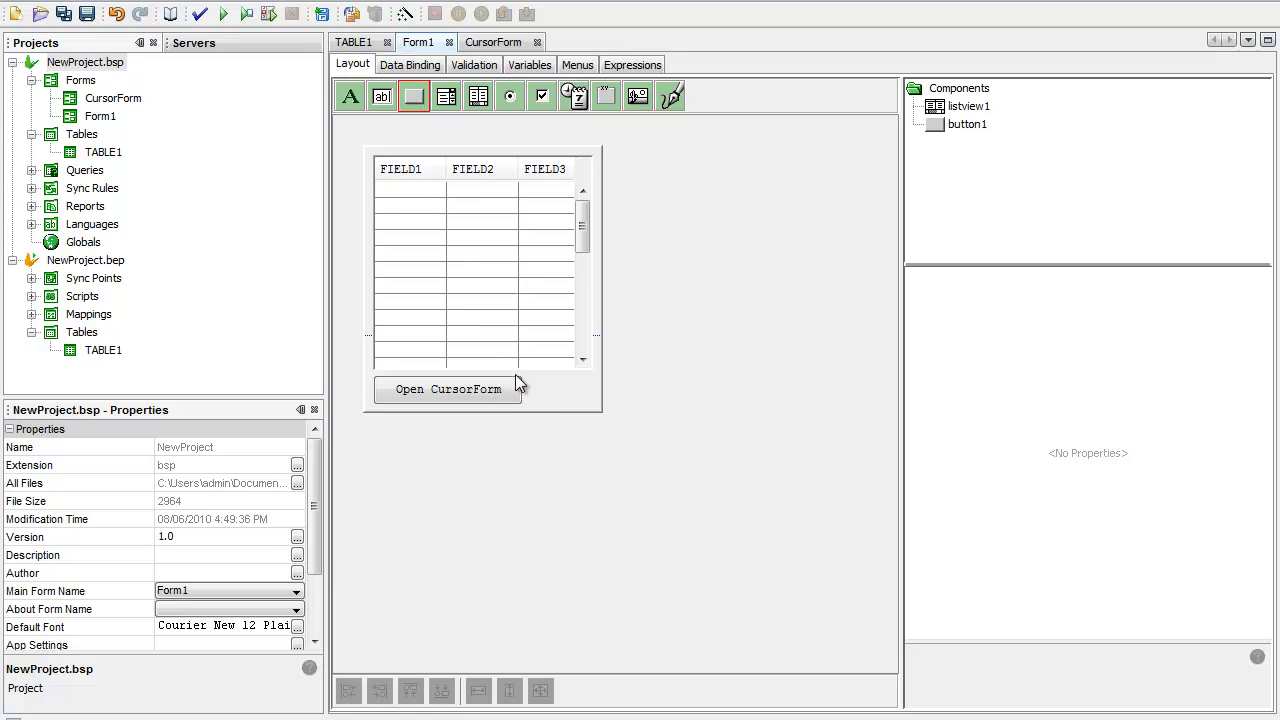
click(516, 374)
drag(502, 368, 528, 376)
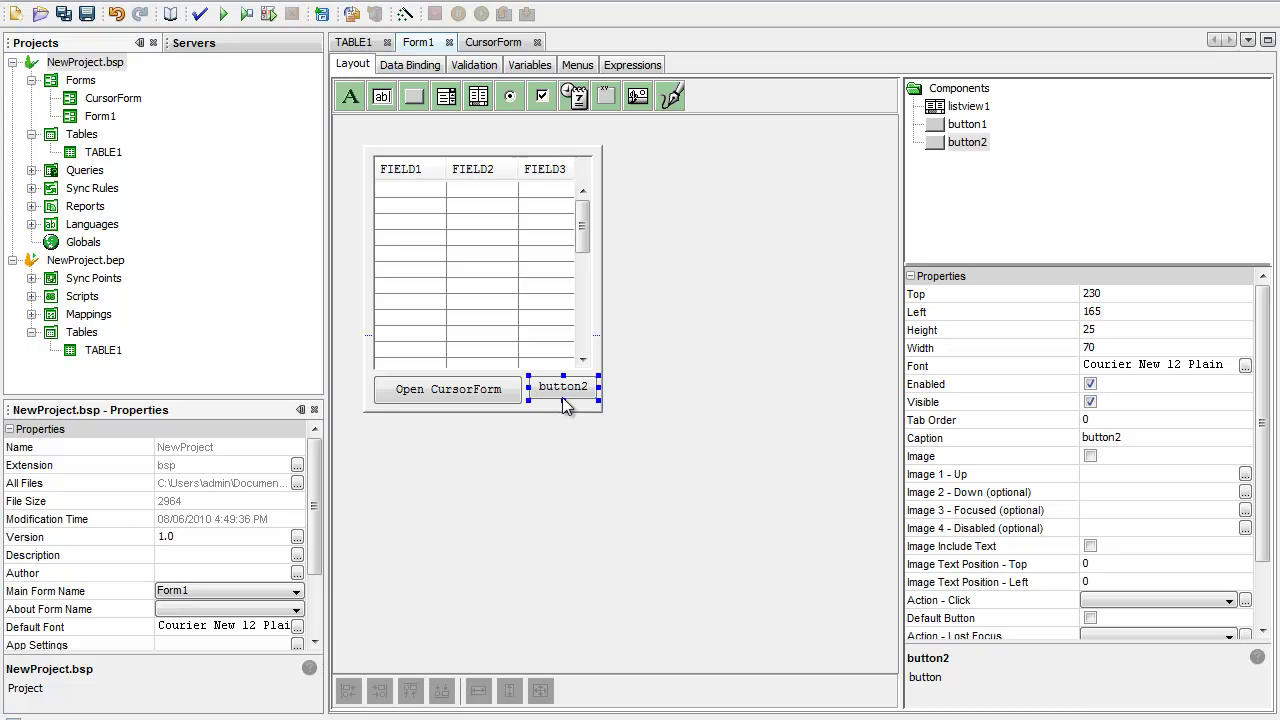
drag(563, 402, 565, 407)
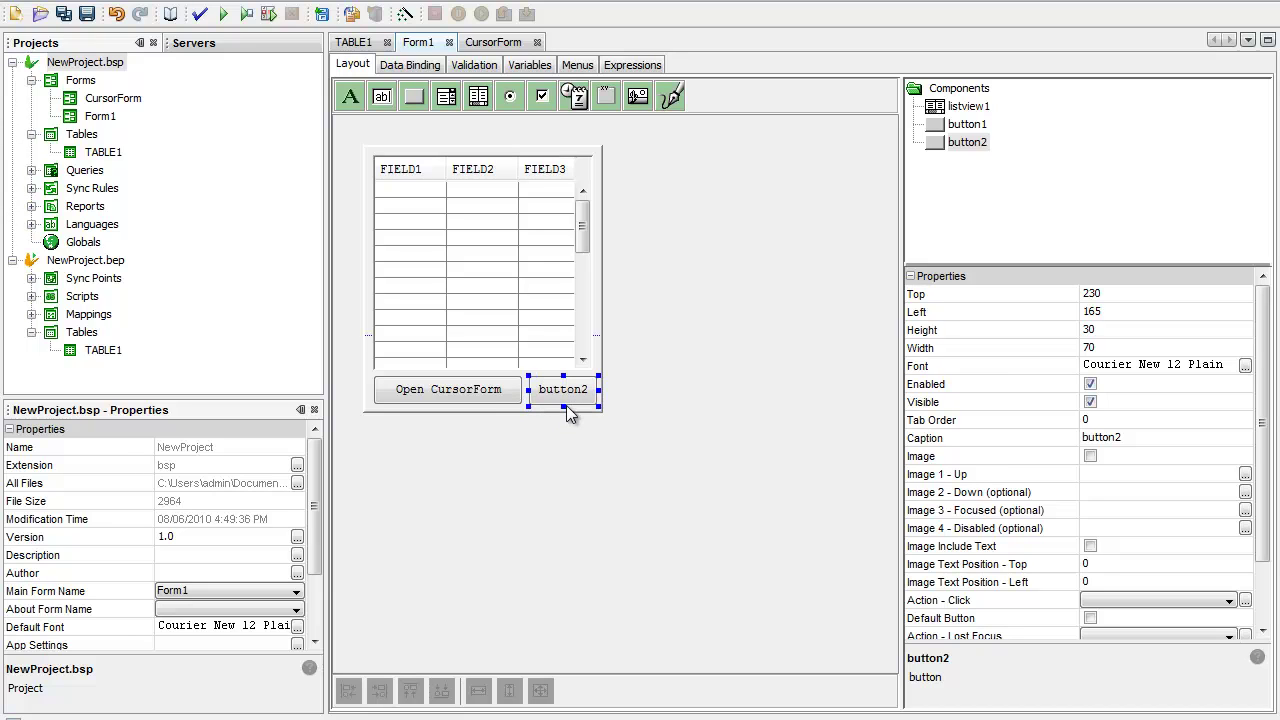
click(1145, 439)
text(Sync)
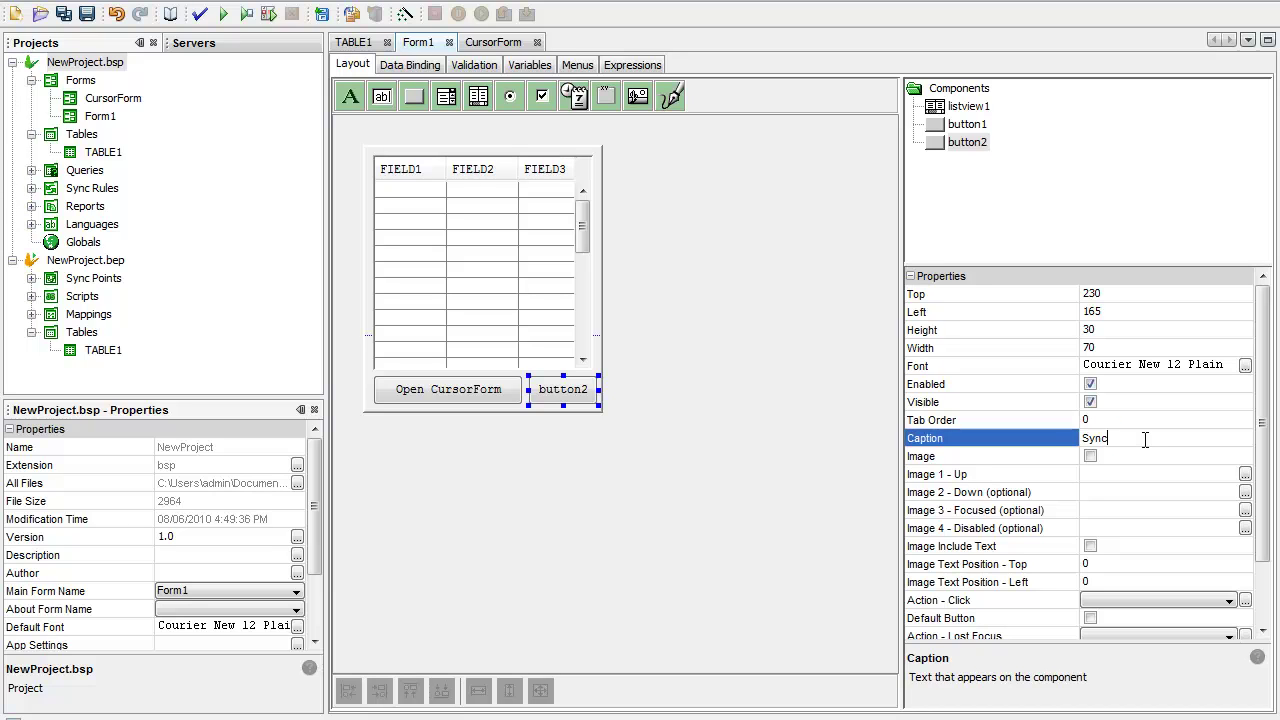
key(Return)
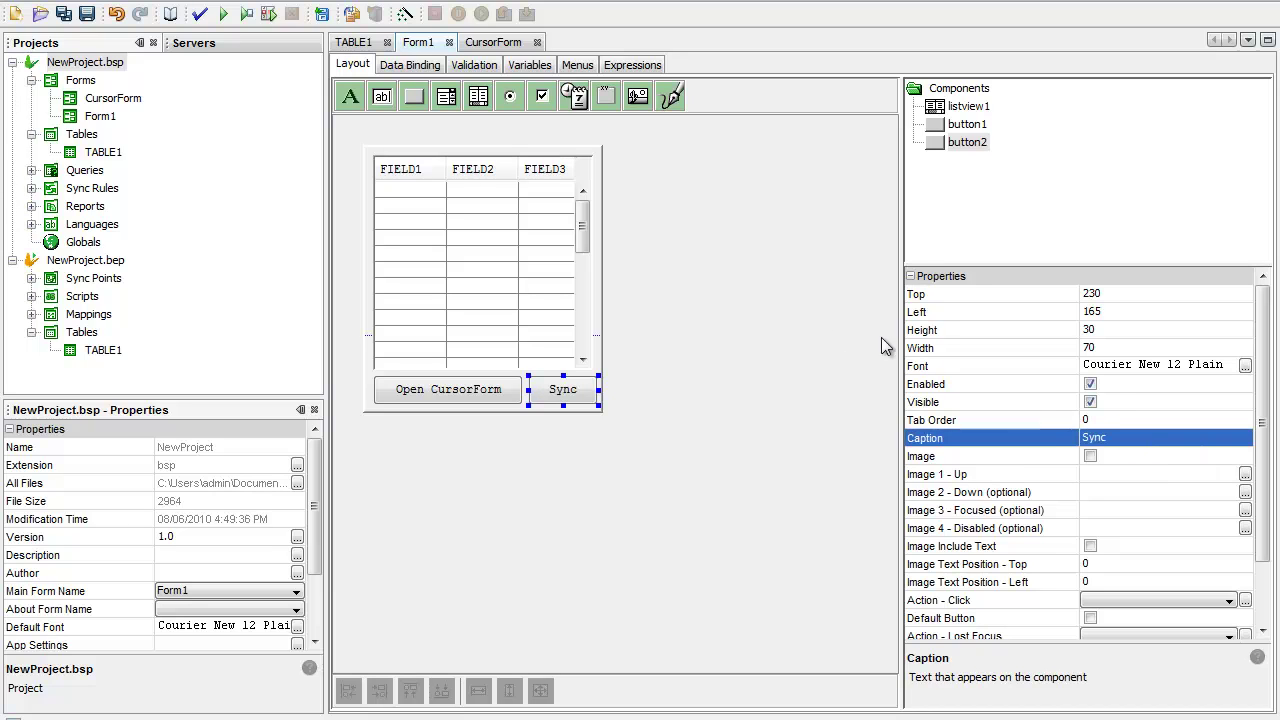
Make the Sync button's click run a new expression commented 'Send our data to the server'
double_click(571, 394)
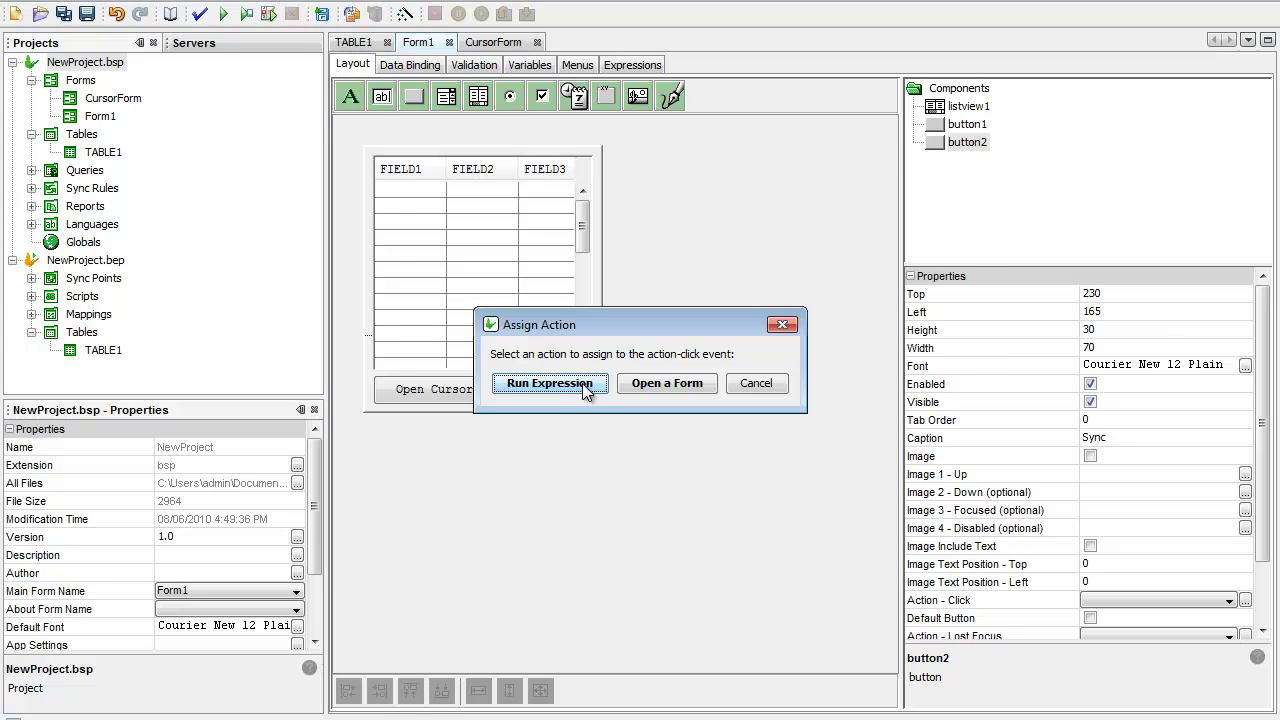
click(582, 382)
click(753, 143)
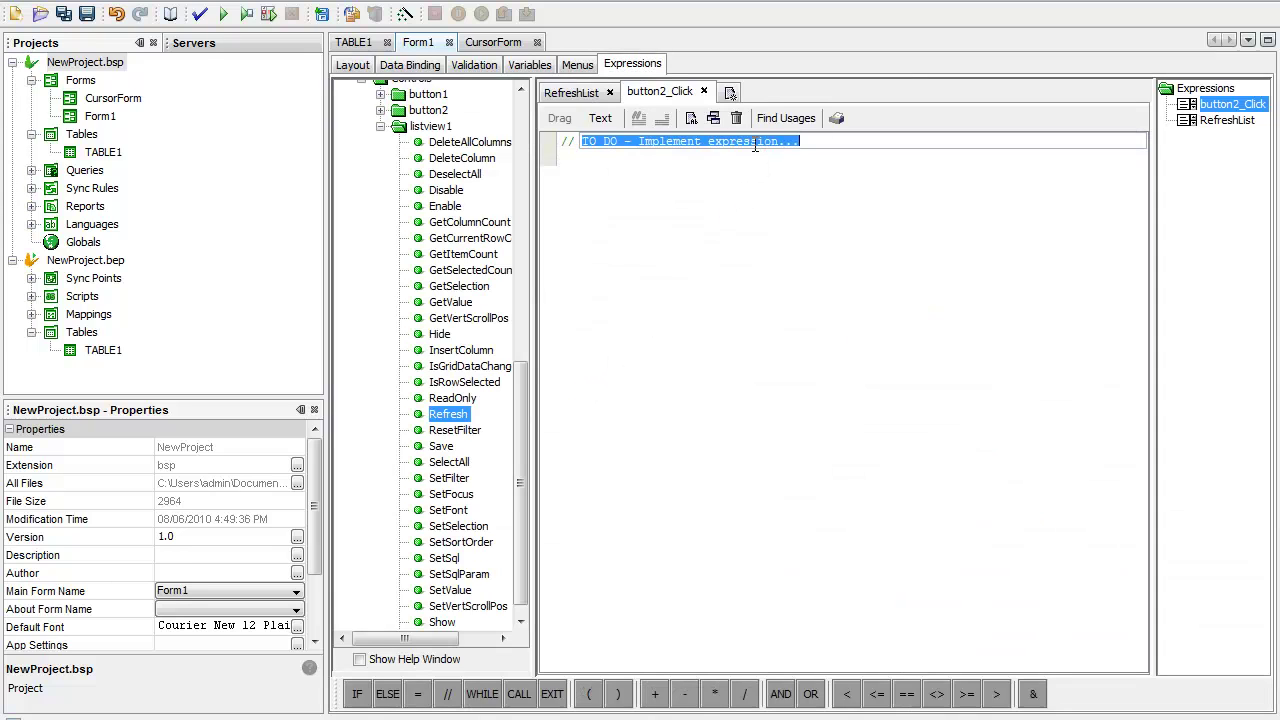
text(S)
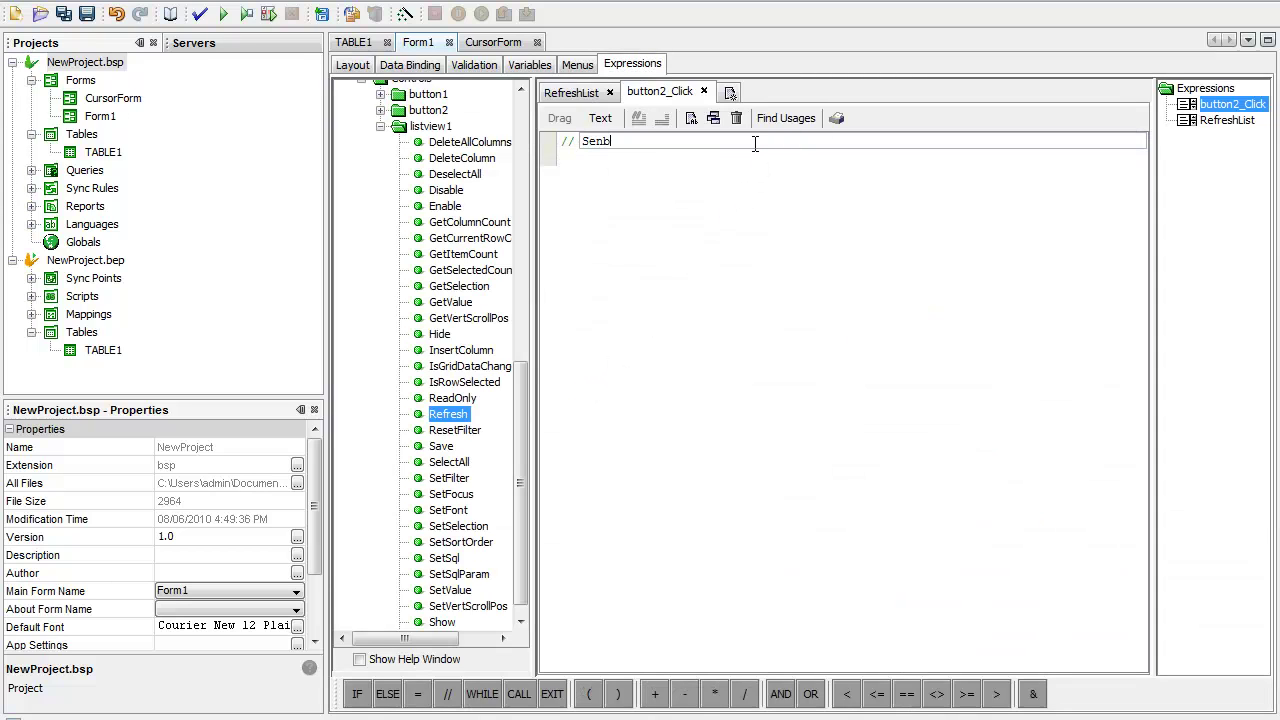
text(end our data to the server)
key(Return)
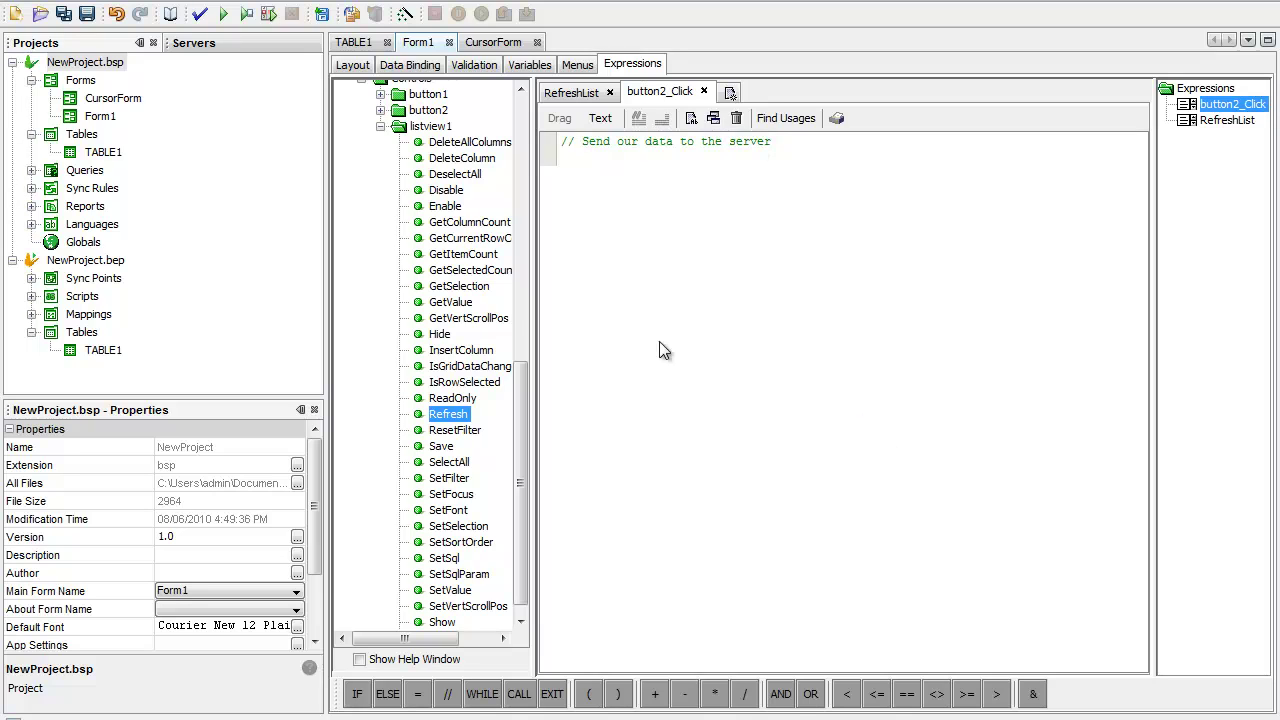
click(31, 188)
click(110, 207)
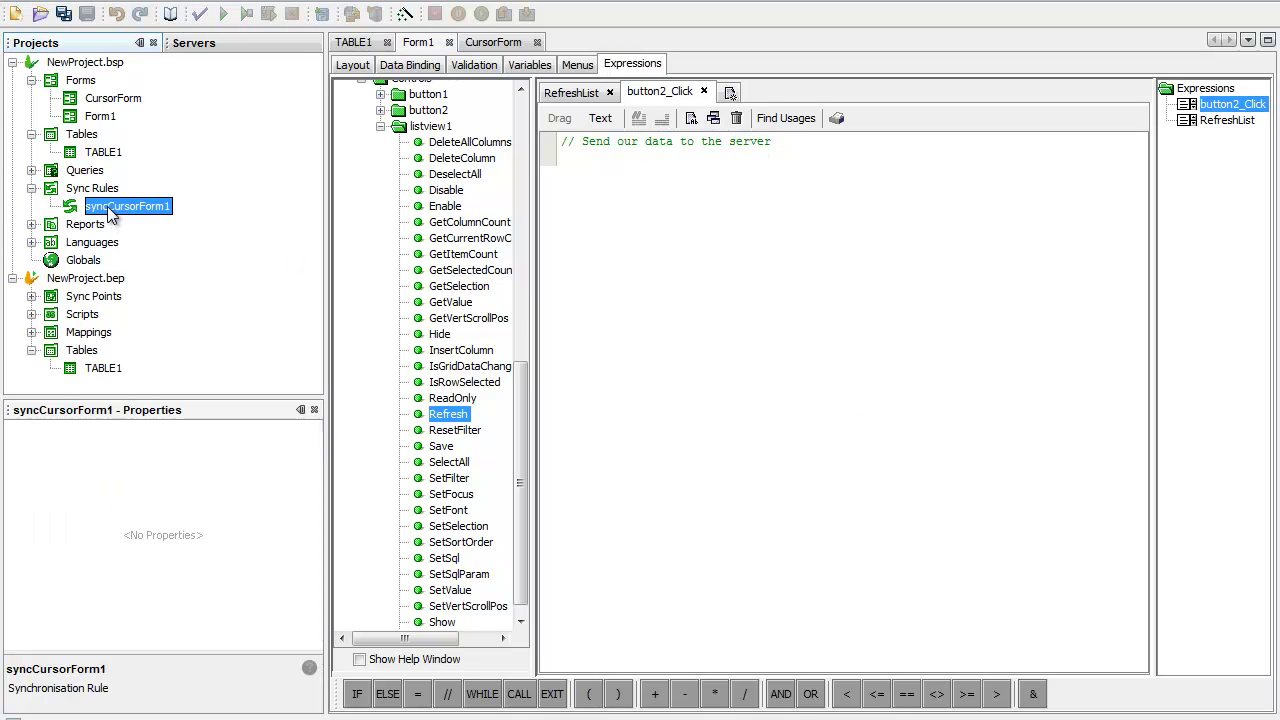
double_click(108, 207)
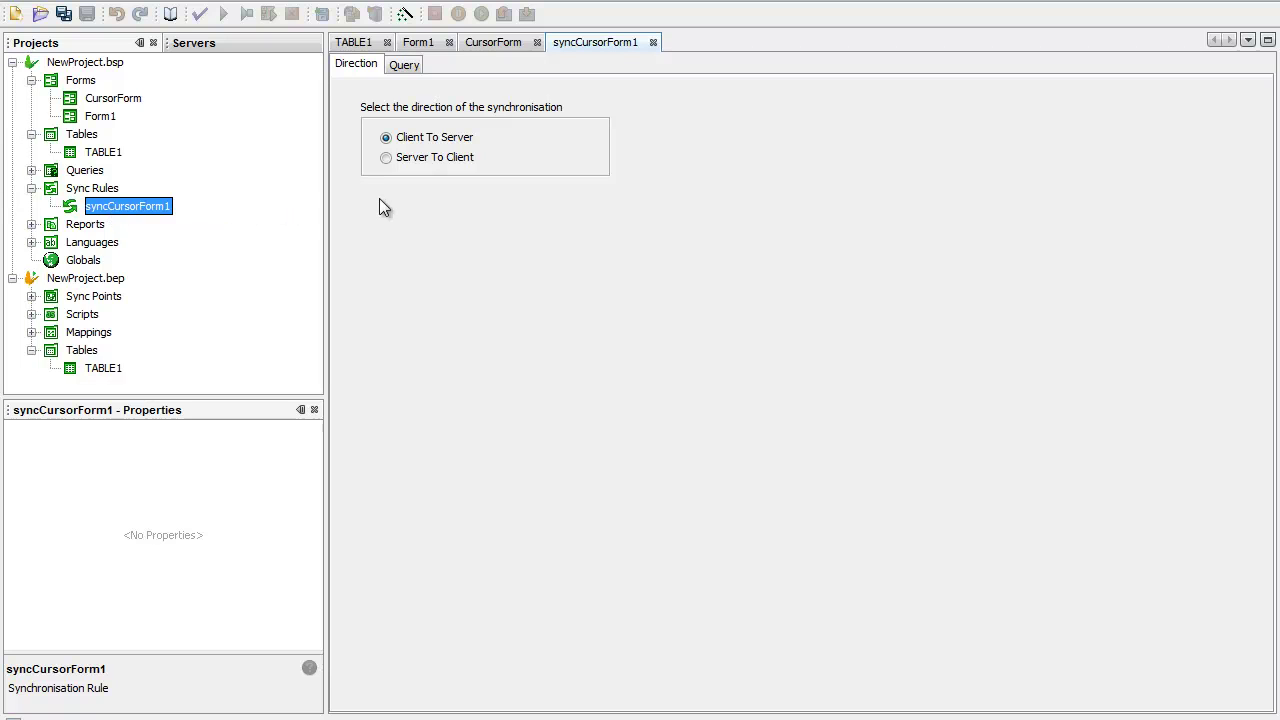
click(405, 65)
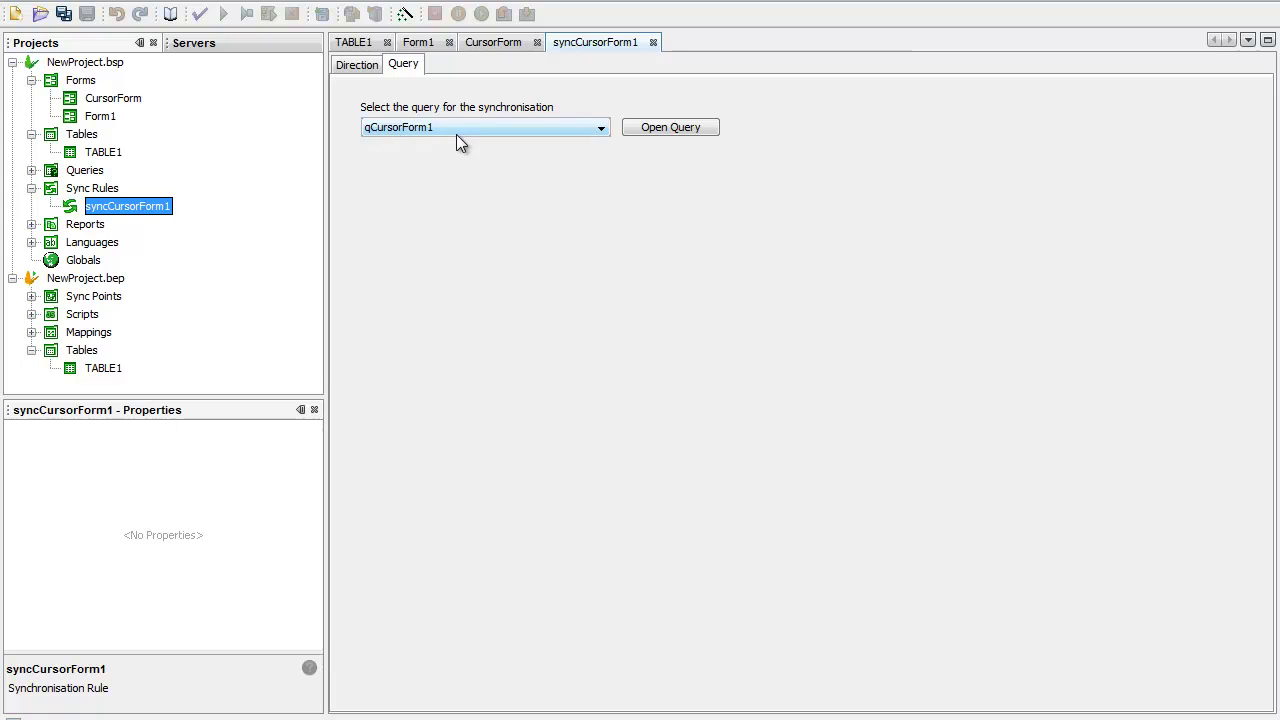
click(629, 125)
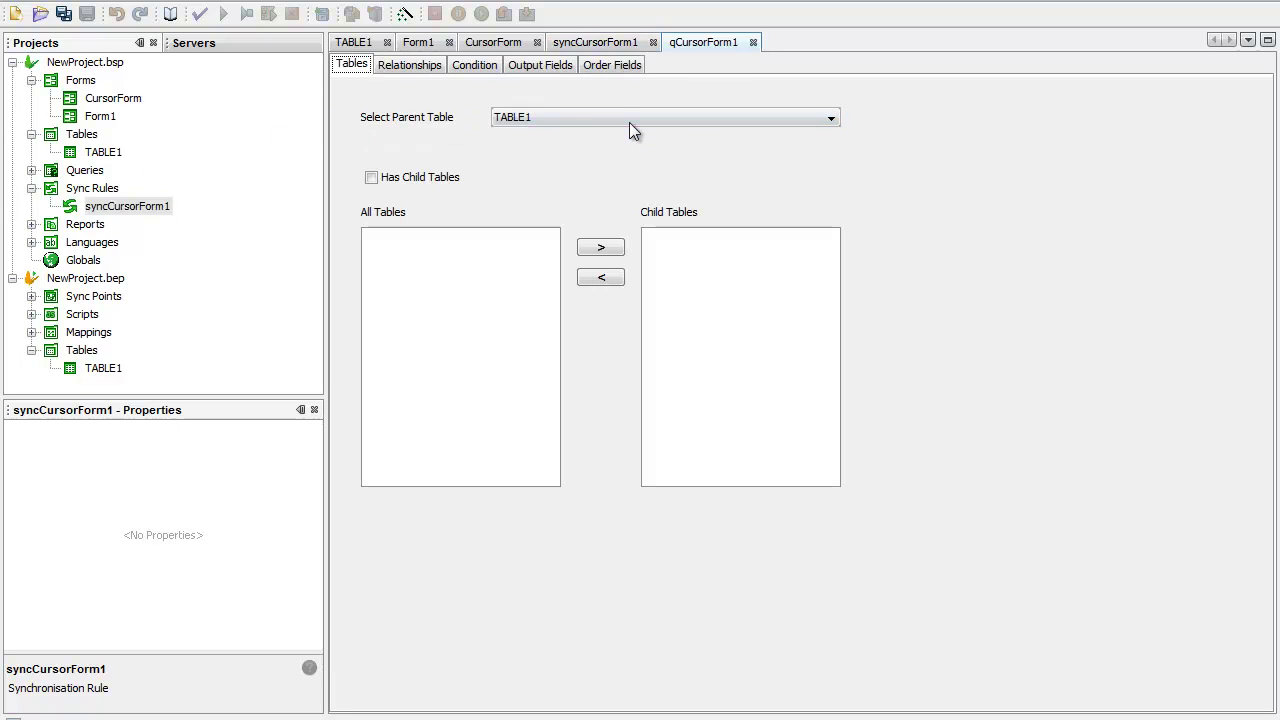
click(475, 64)
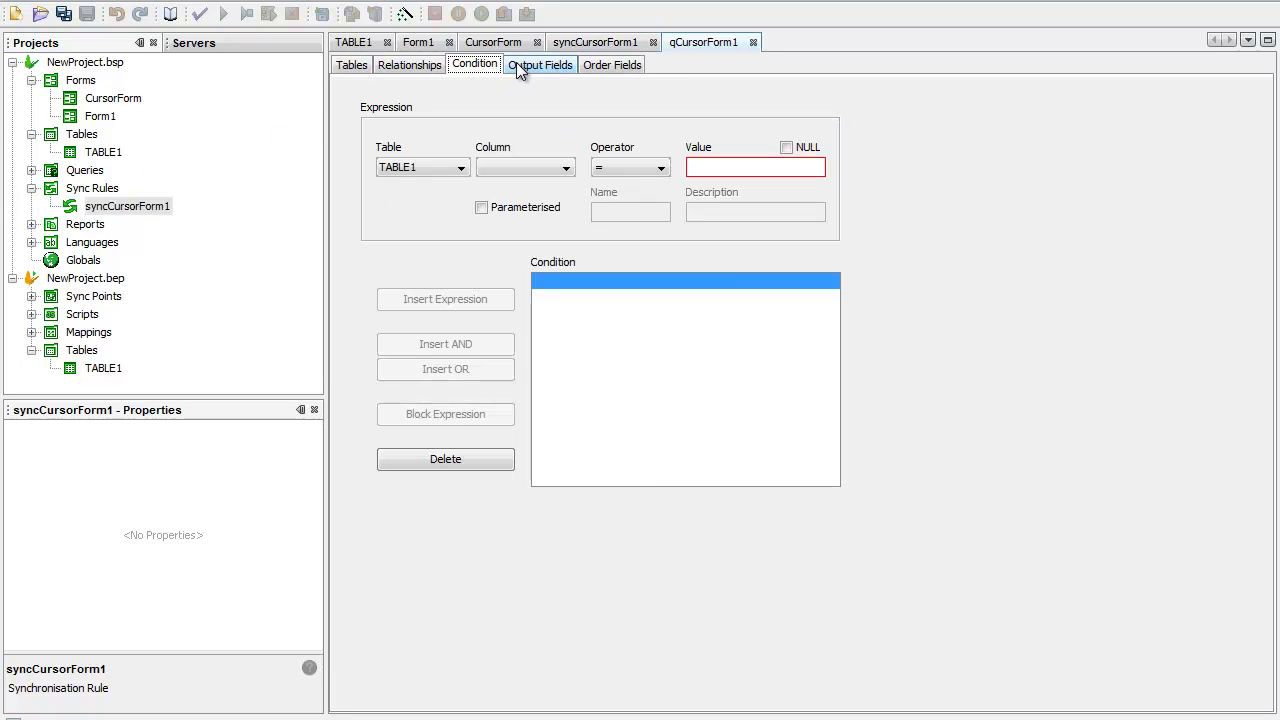
click(518, 64)
click(753, 42)
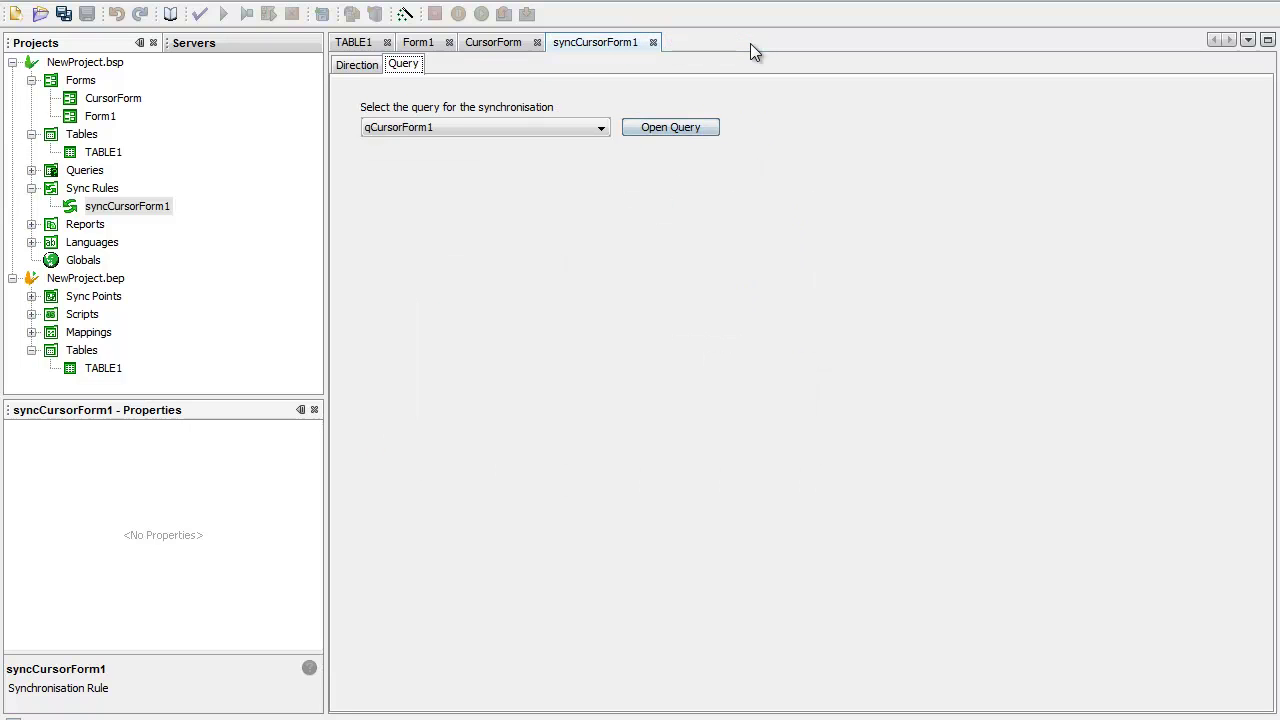
Return to the expression editor and bring up the Synchroniser functions in the function list
click(653, 42)
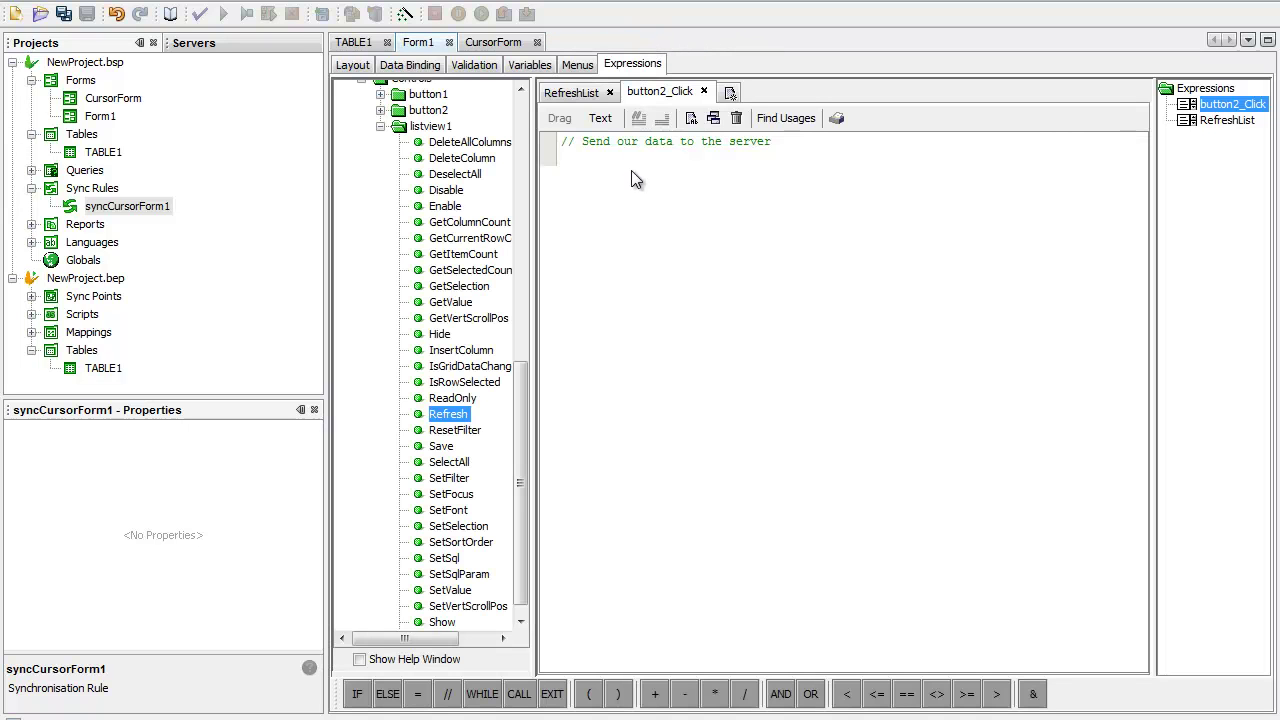
click(380, 127)
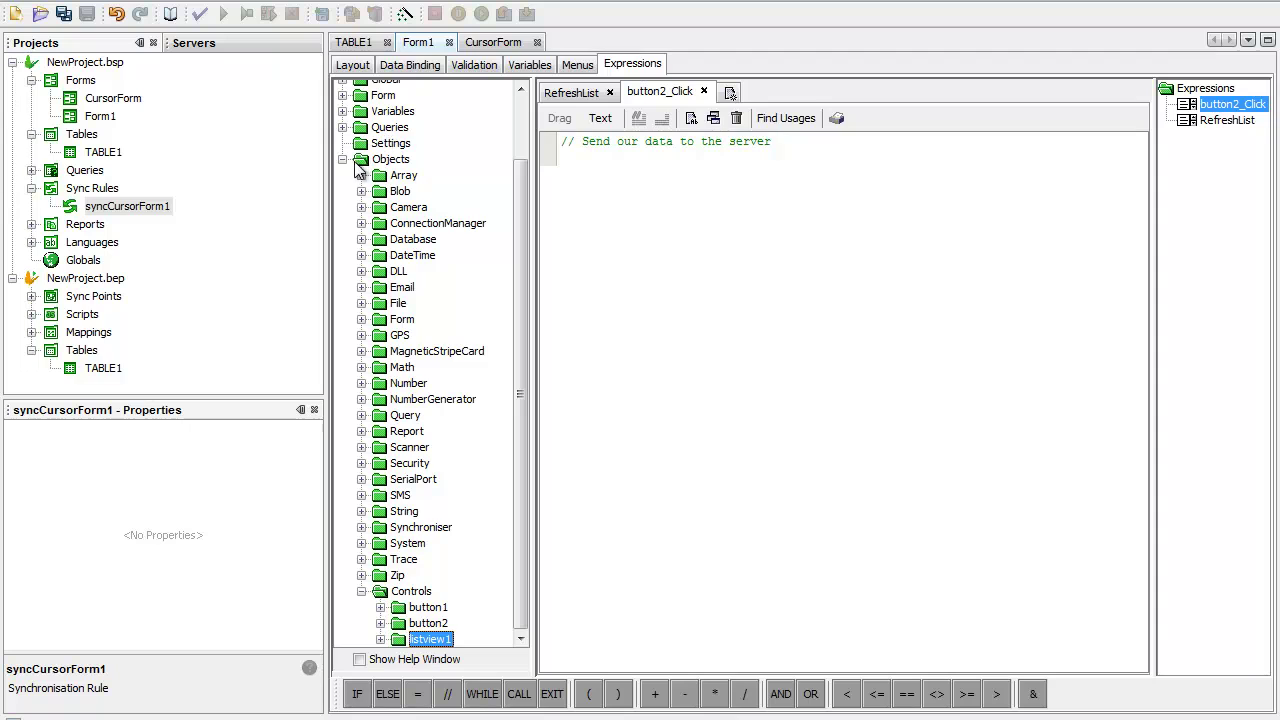
click(342, 160)
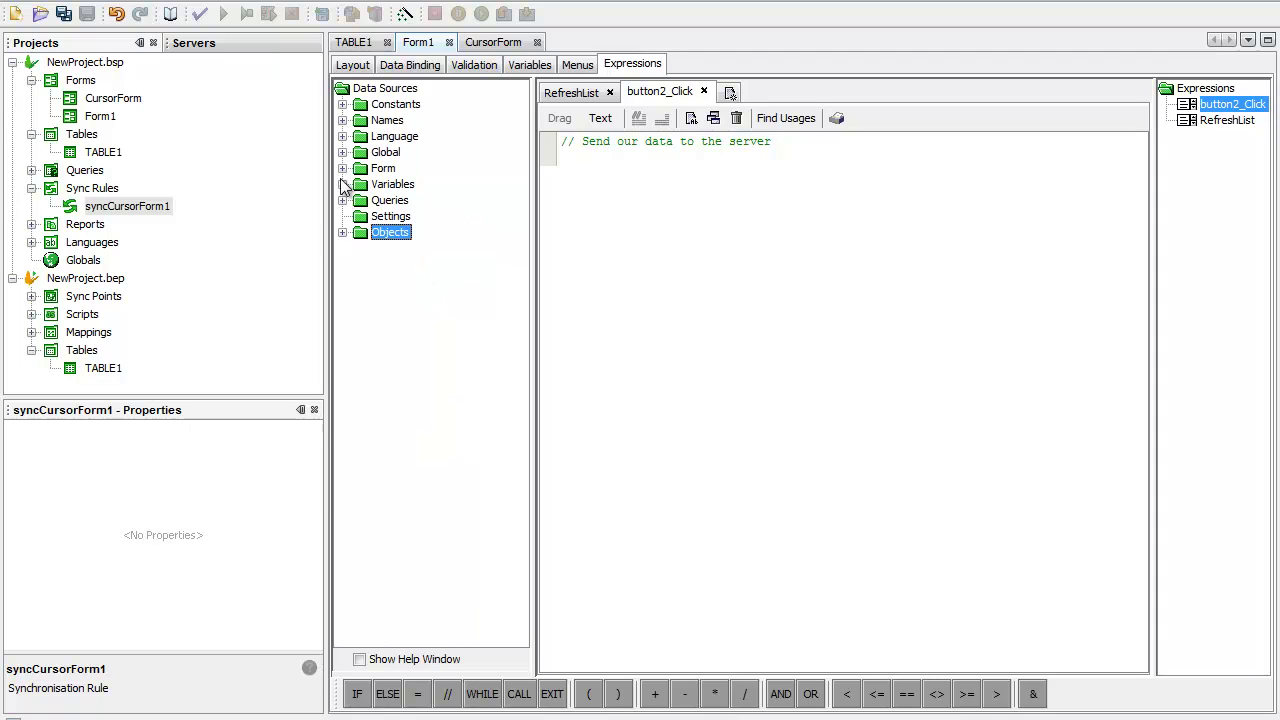
click(343, 232)
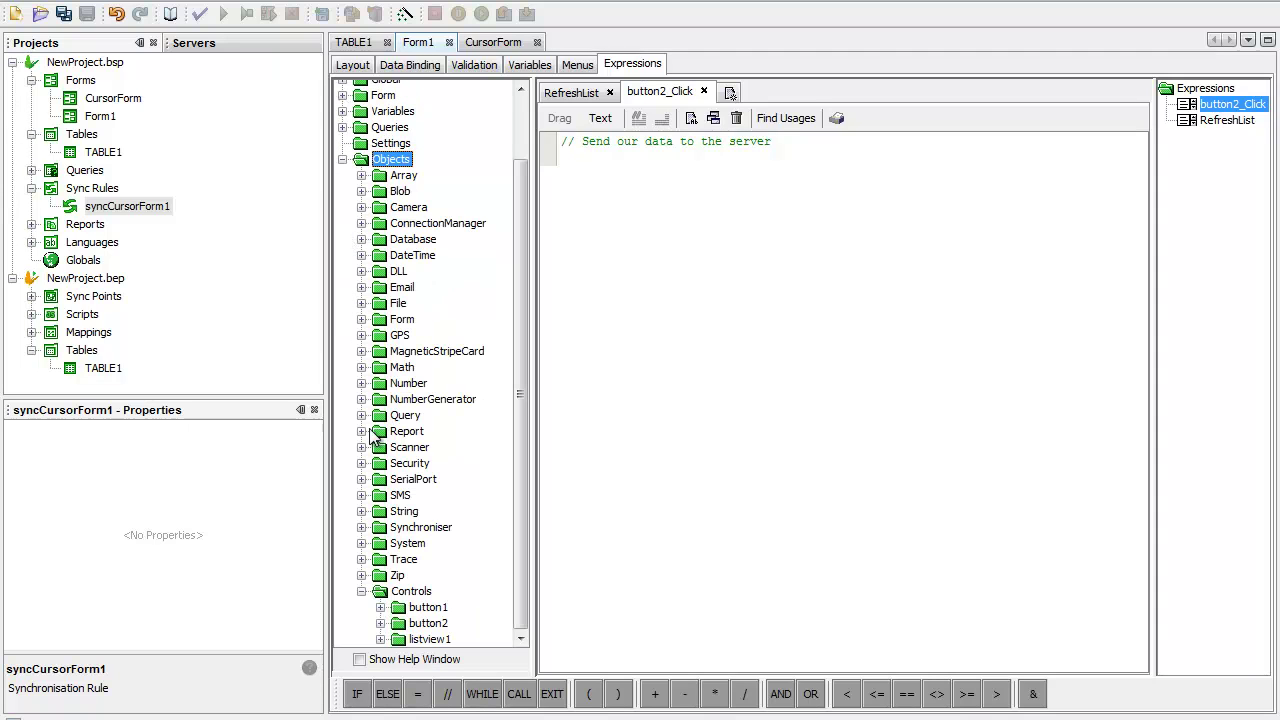
click(361, 591)
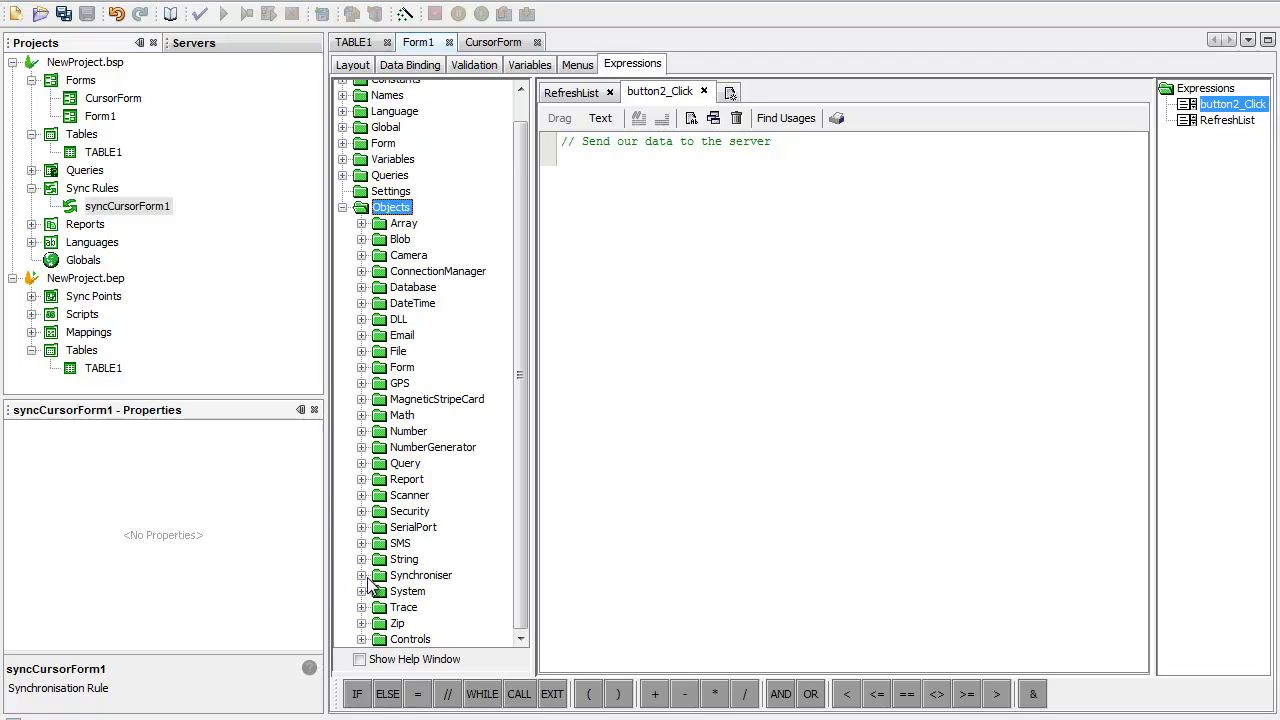
click(361, 575)
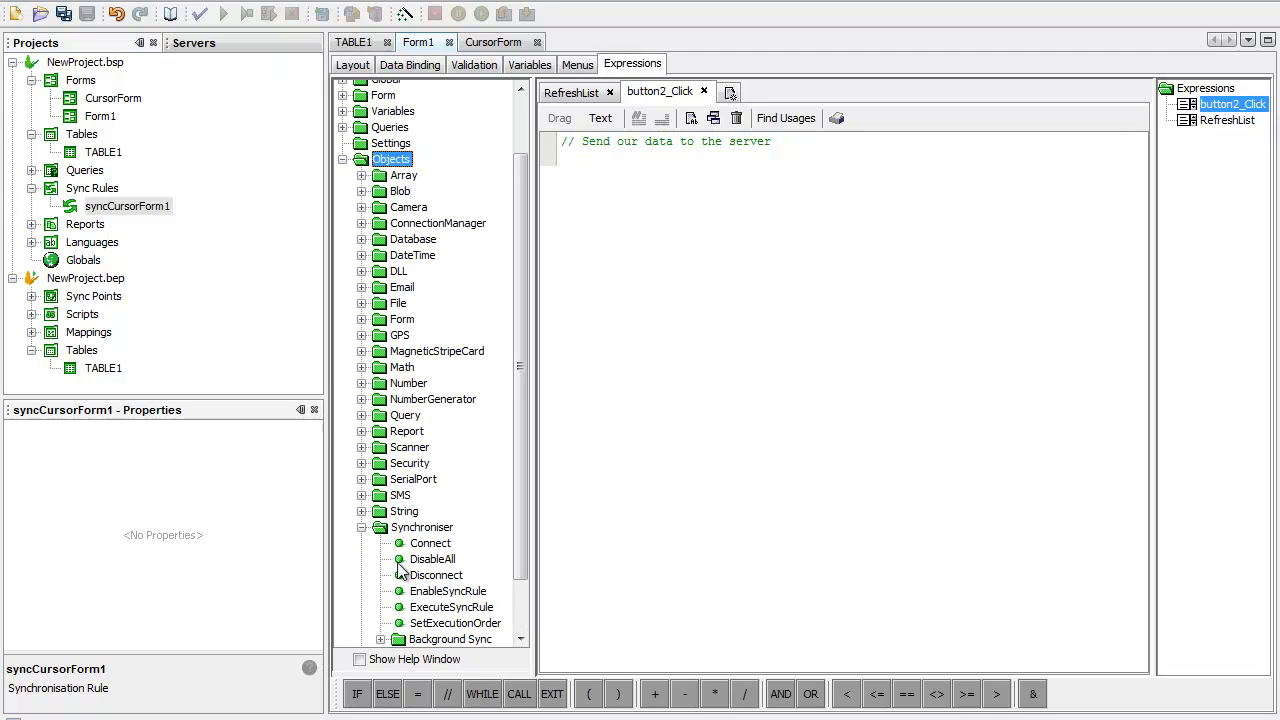
click(414, 529)
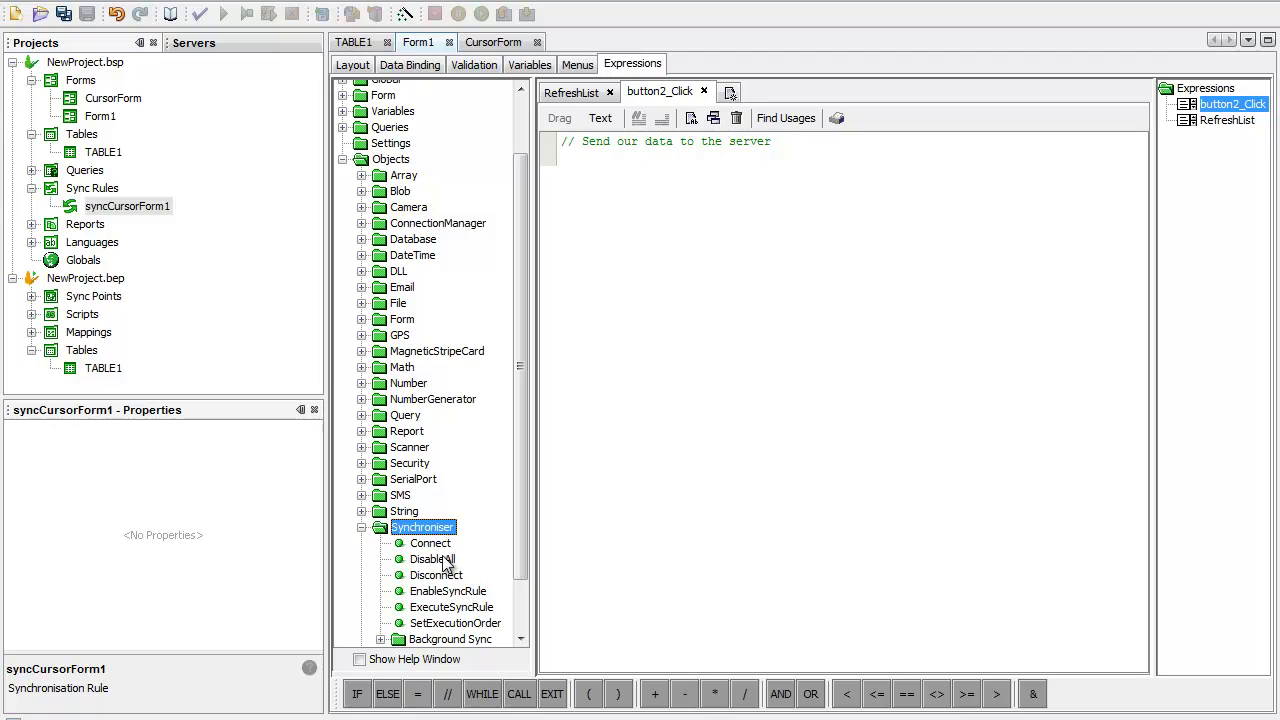
Add Synchroniser.EnableSyncRule("syncCursorForm1", true) as line 2 of button2_Click
drag(448, 591, 765, 157)
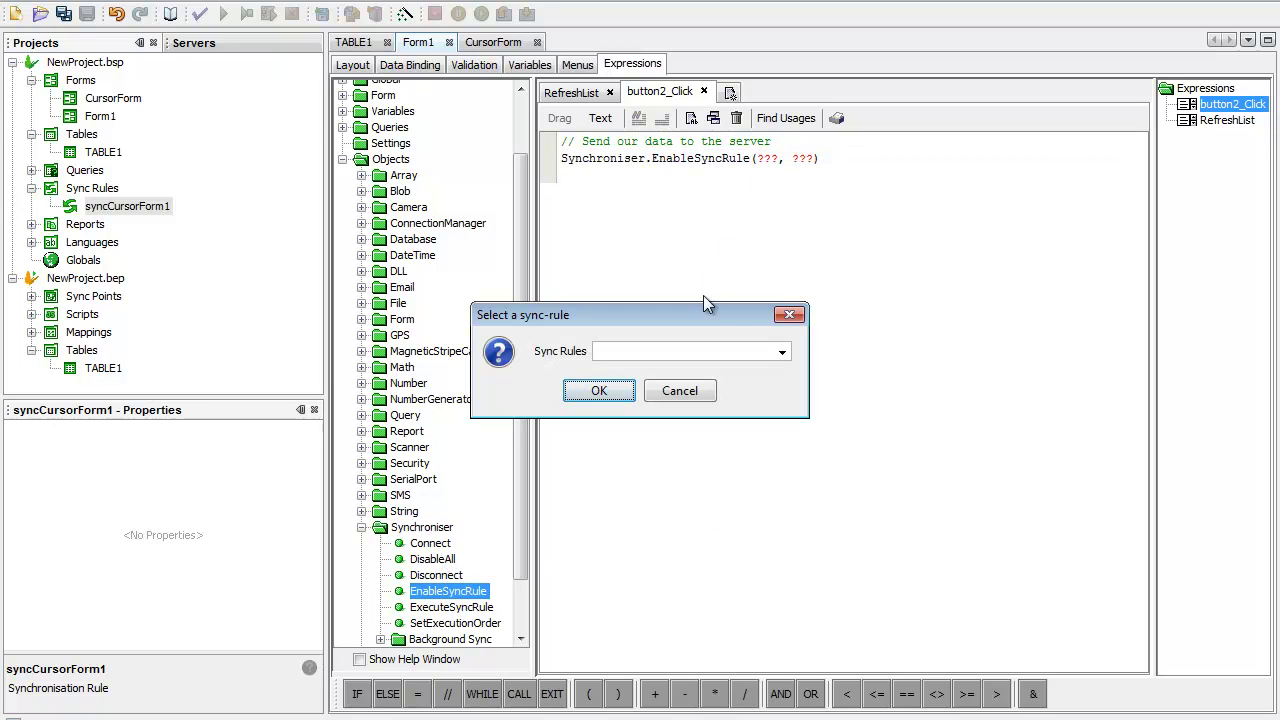
click(782, 350)
click(757, 371)
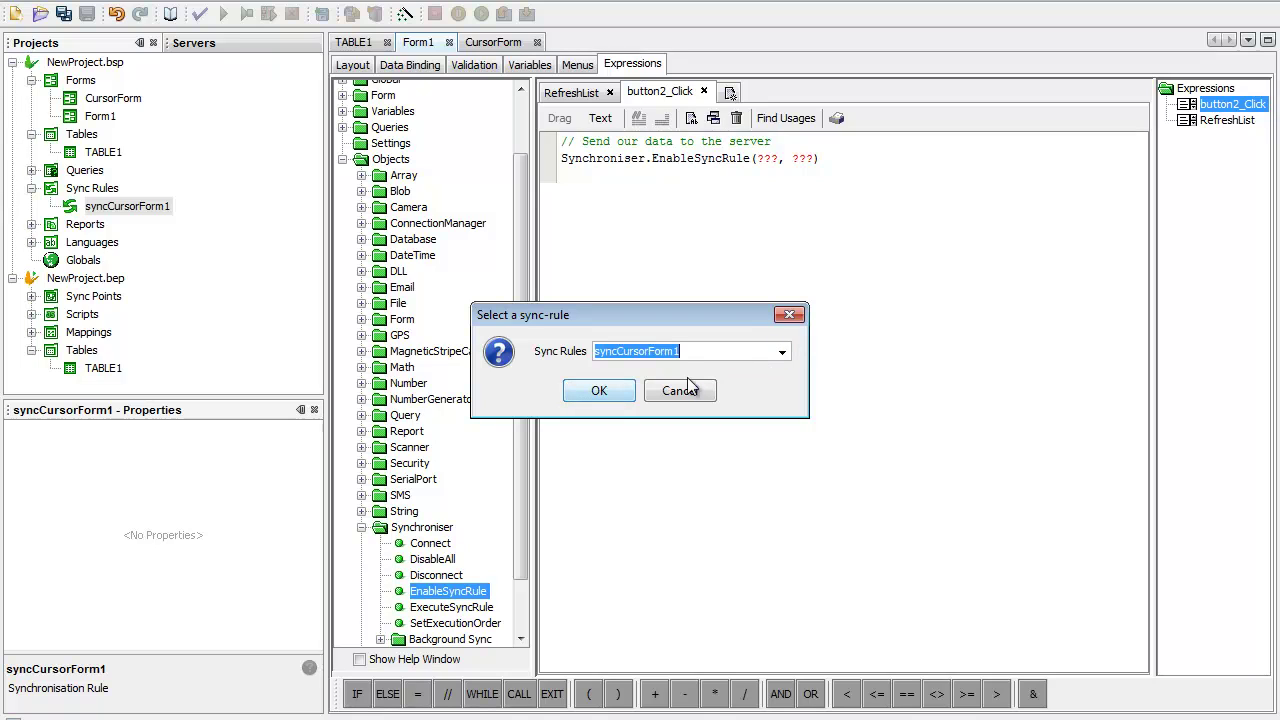
click(607, 385)
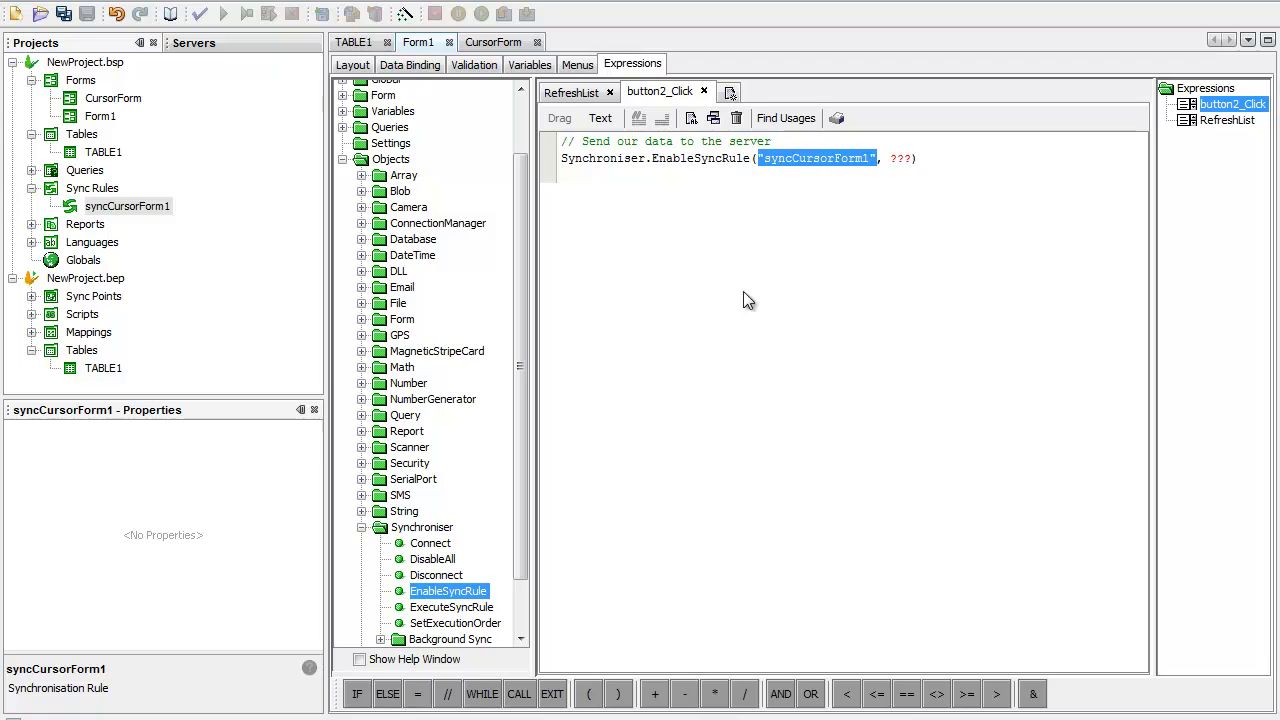
click(902, 157)
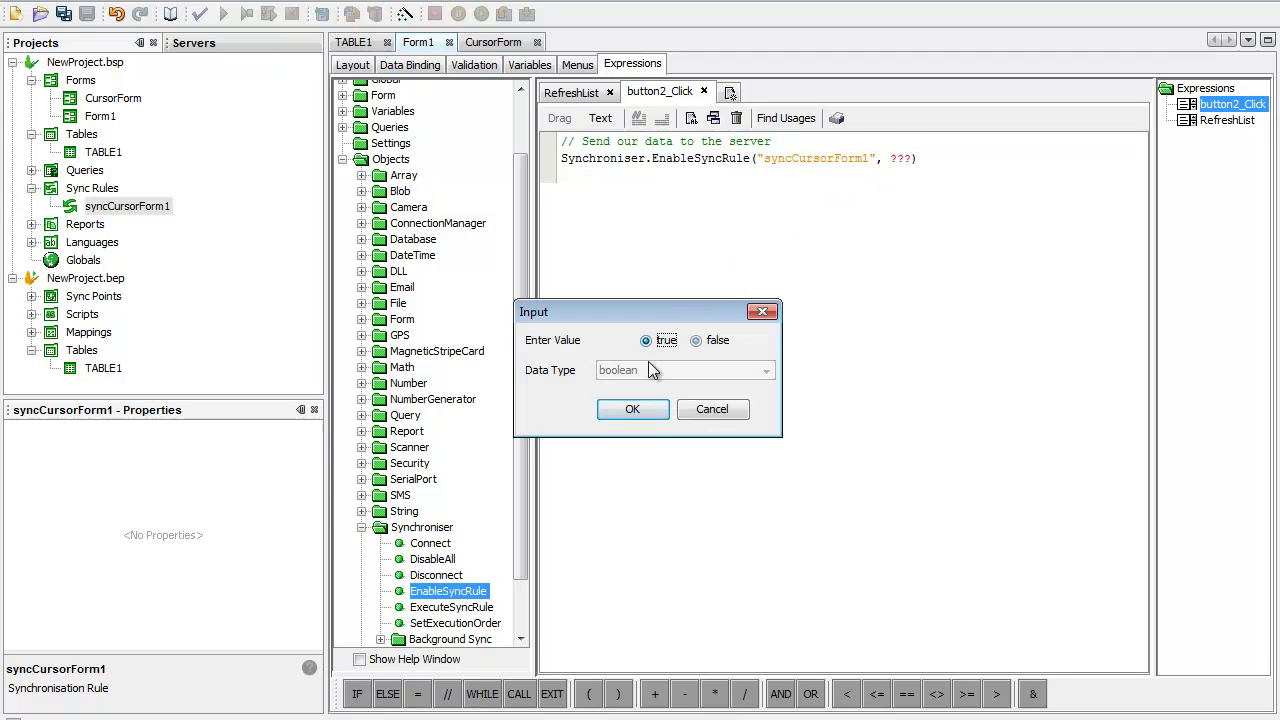
click(633, 409)
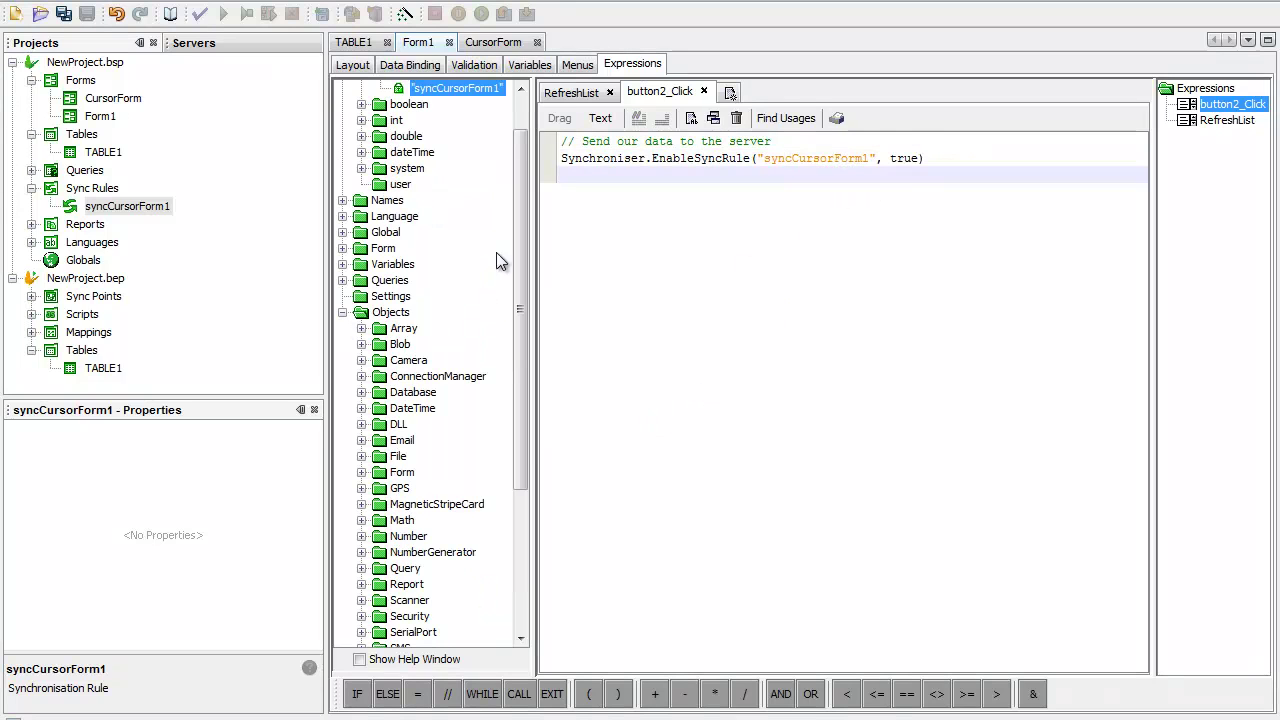
Add Form.ShowSyncDialog(false) and Synchroniser.DisableAll() as lines 3 and 4 of button2_Click
drag(523, 262, 527, 419)
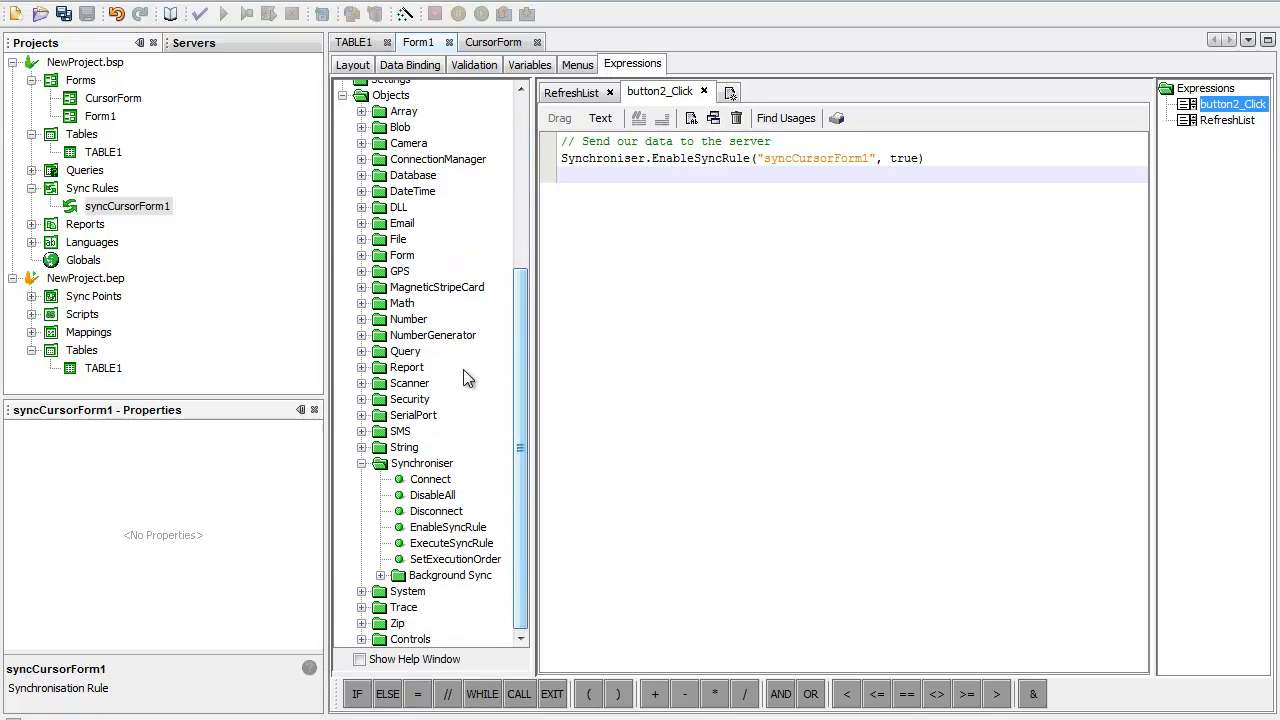
click(361, 255)
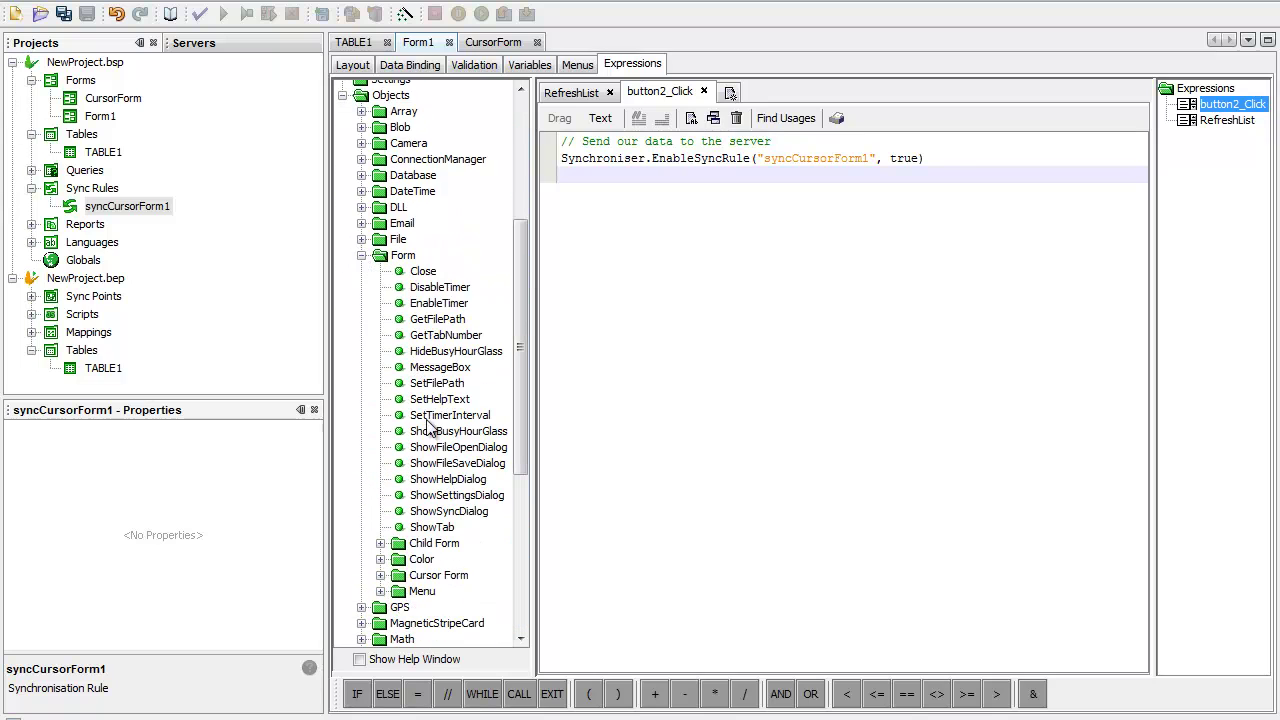
double_click(458, 511)
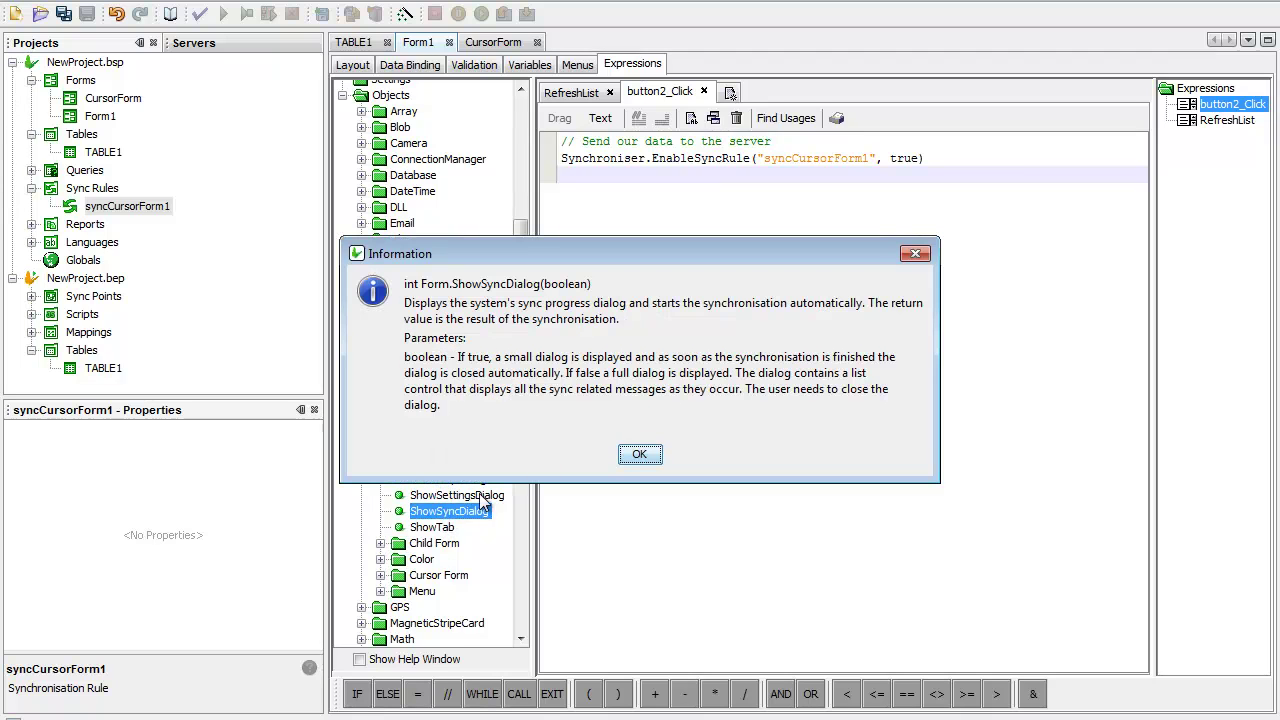
click(639, 456)
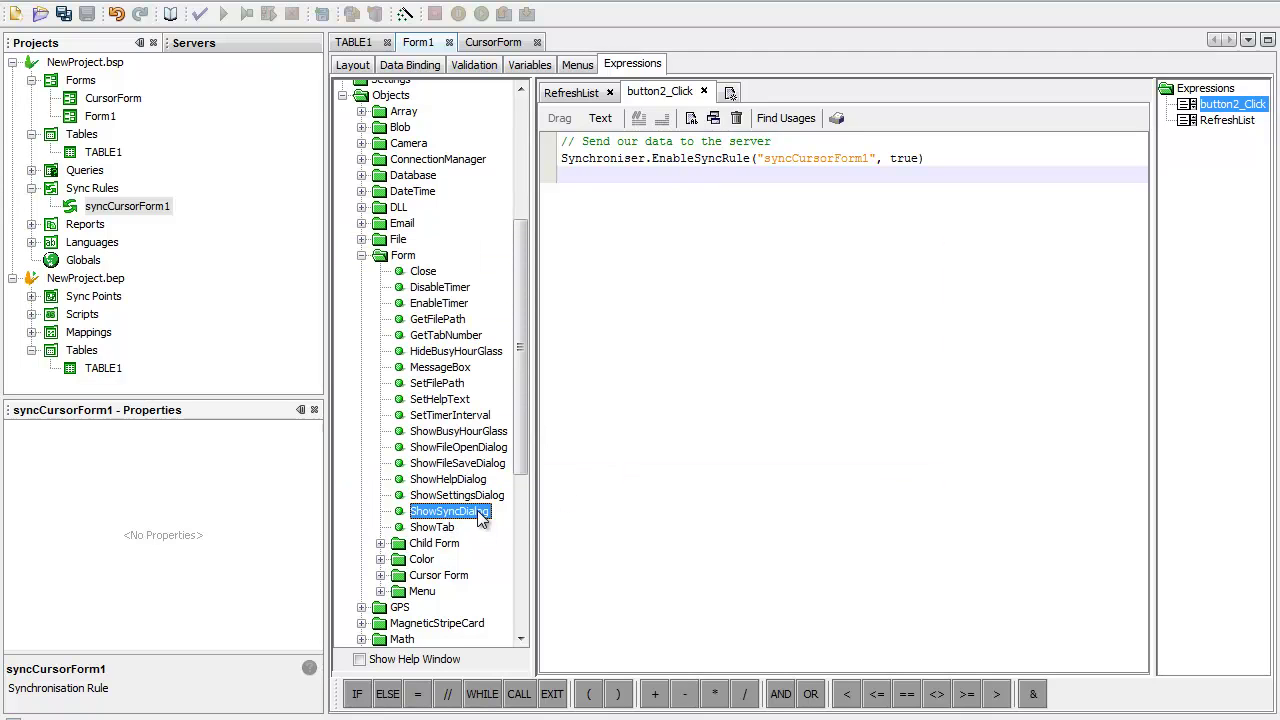
drag(486, 510, 710, 240)
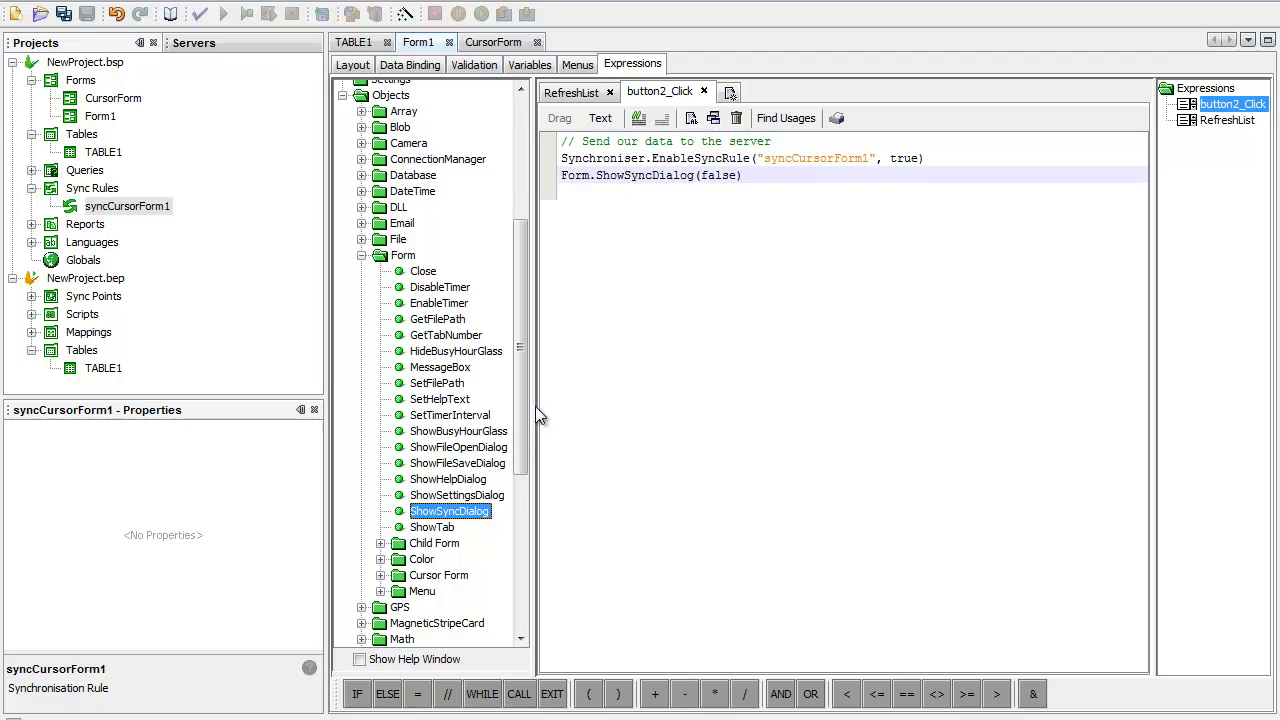
click(521, 490)
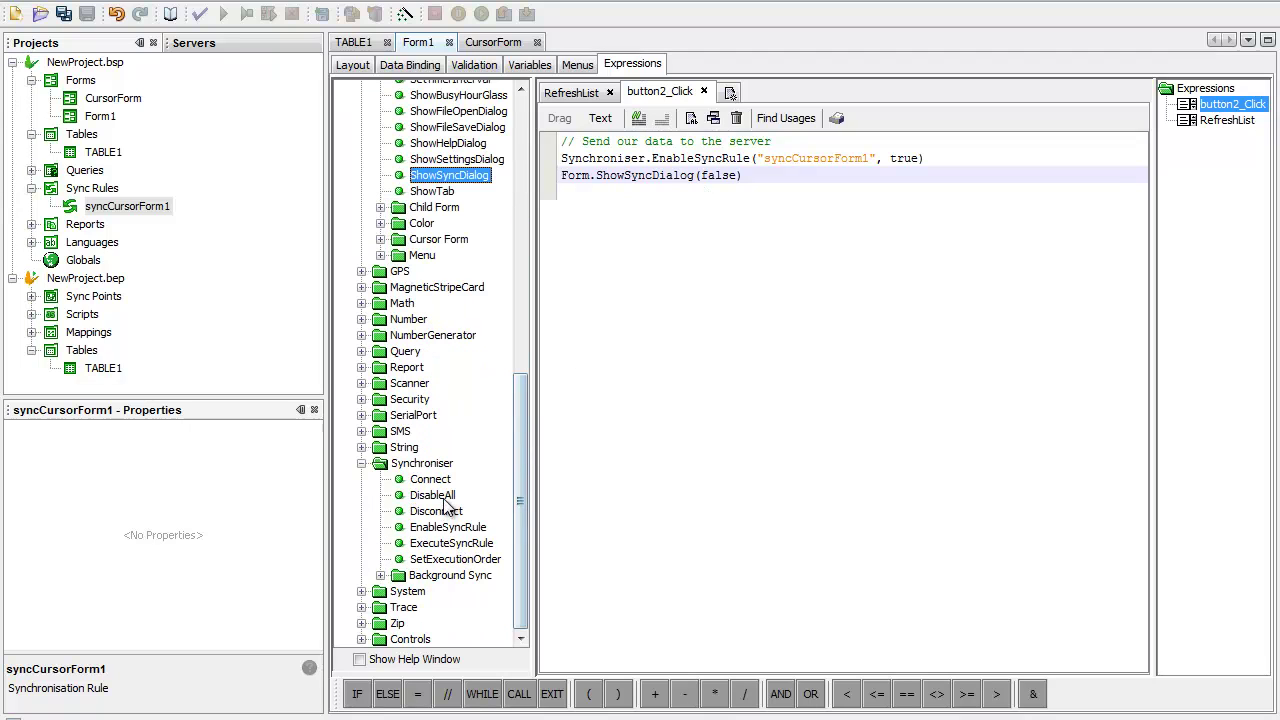
drag(440, 495, 684, 445)
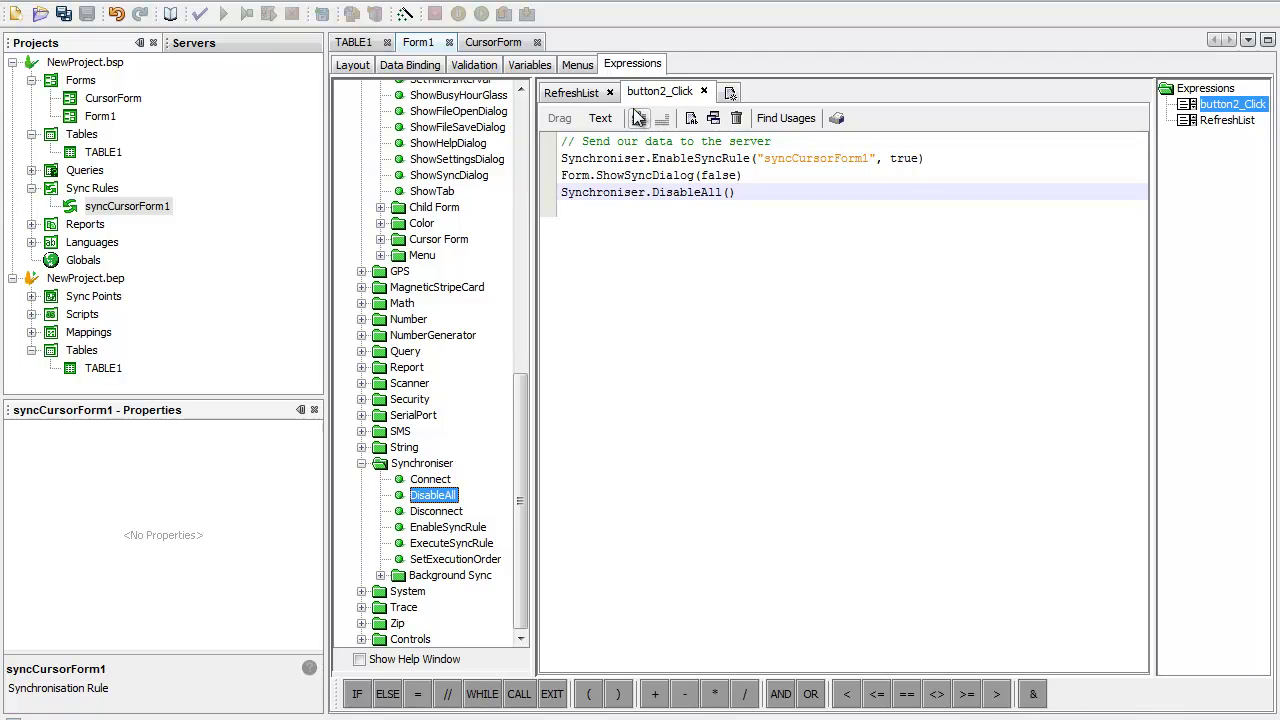
Open the TABLE1 column definitions in the server project NewProject.bep
click(363, 62)
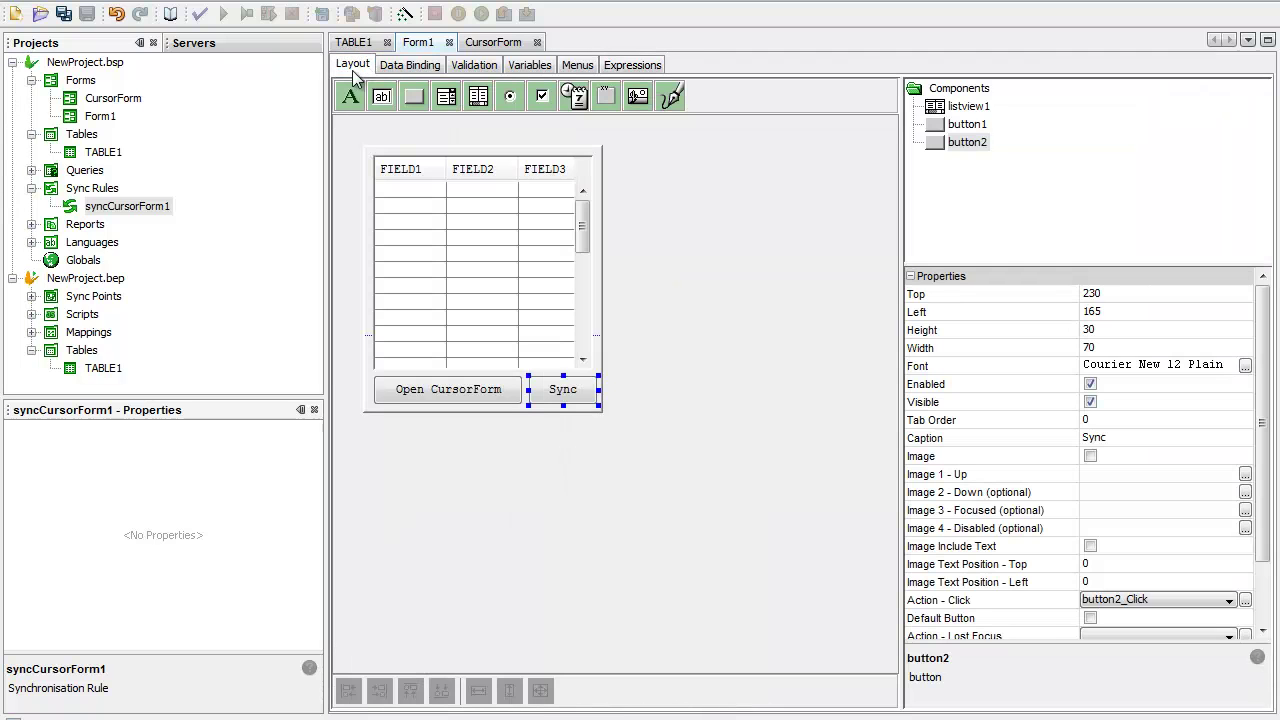
click(86, 279)
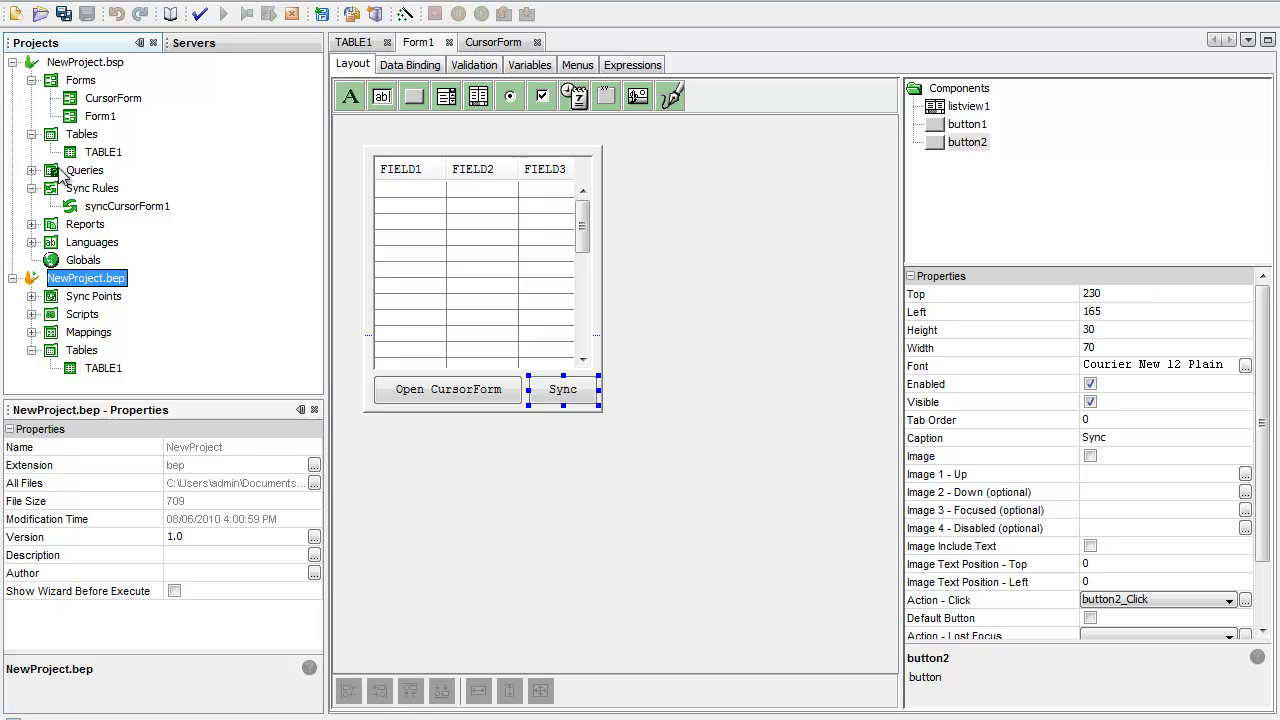
click(12, 62)
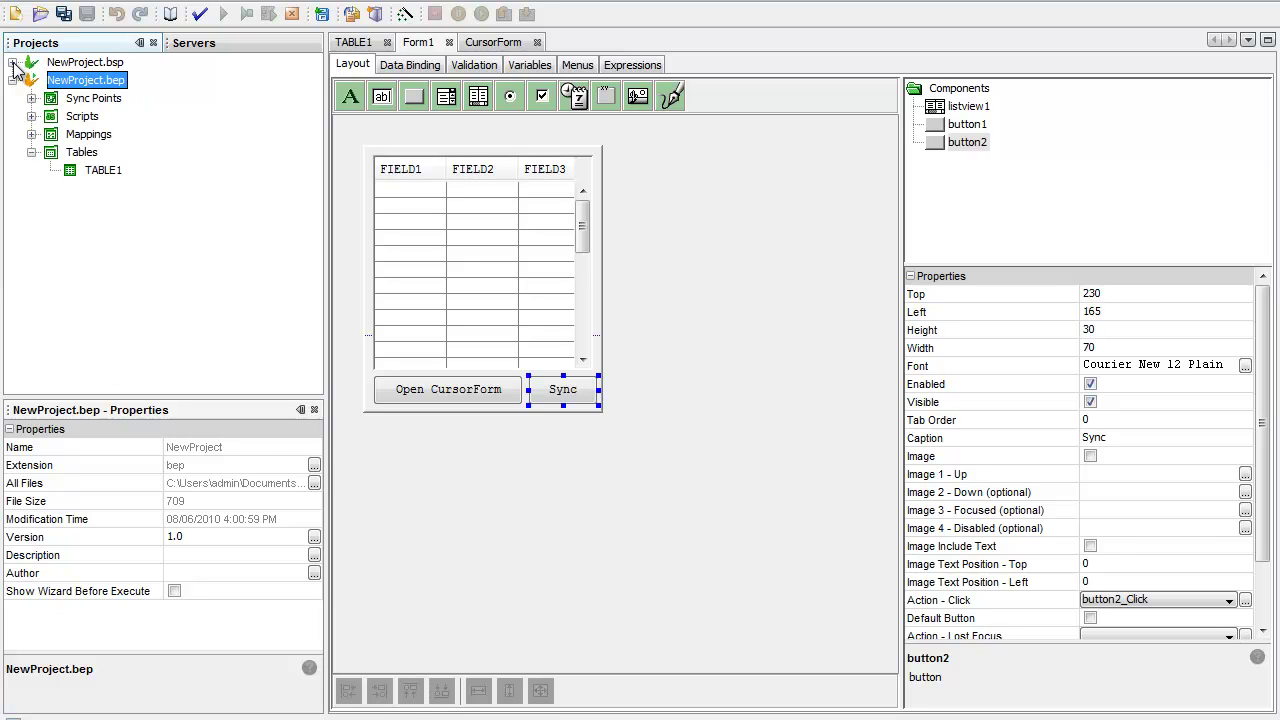
double_click(95, 171)
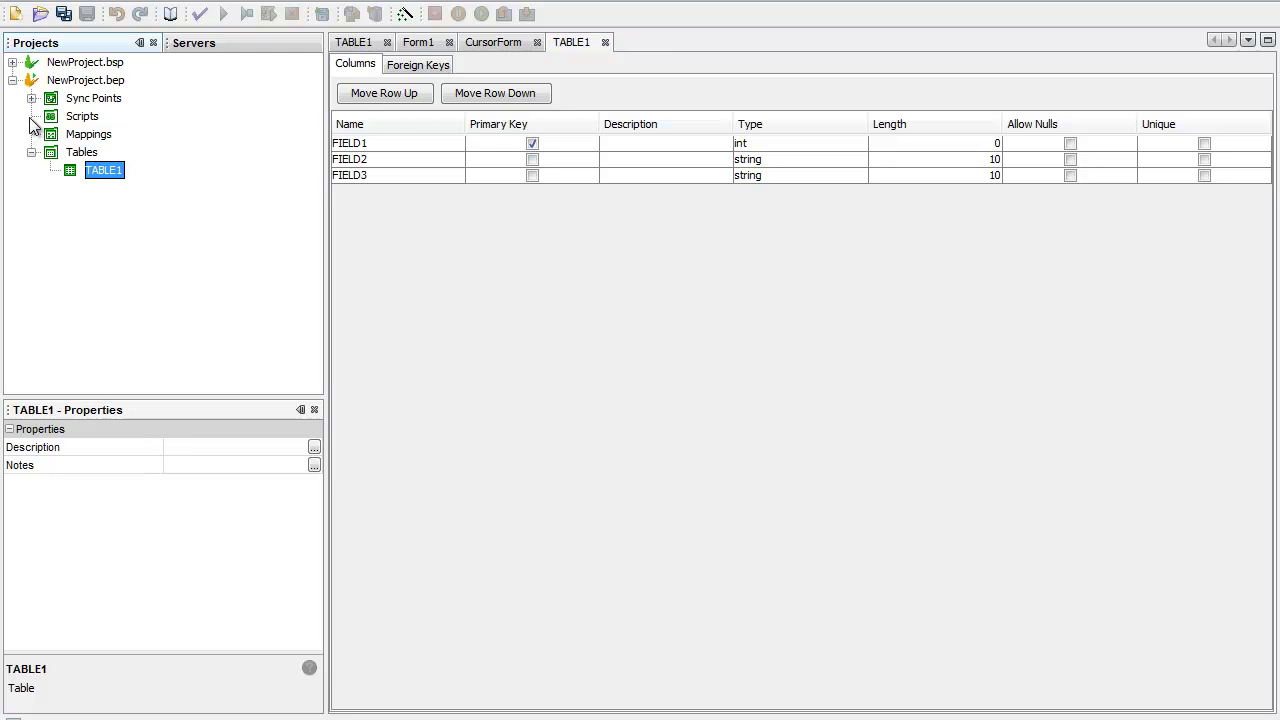
Open the SyncPoint1 diagram and review Database1's connection settings without changing them
click(31, 98)
click(93, 116)
double_click(92, 114)
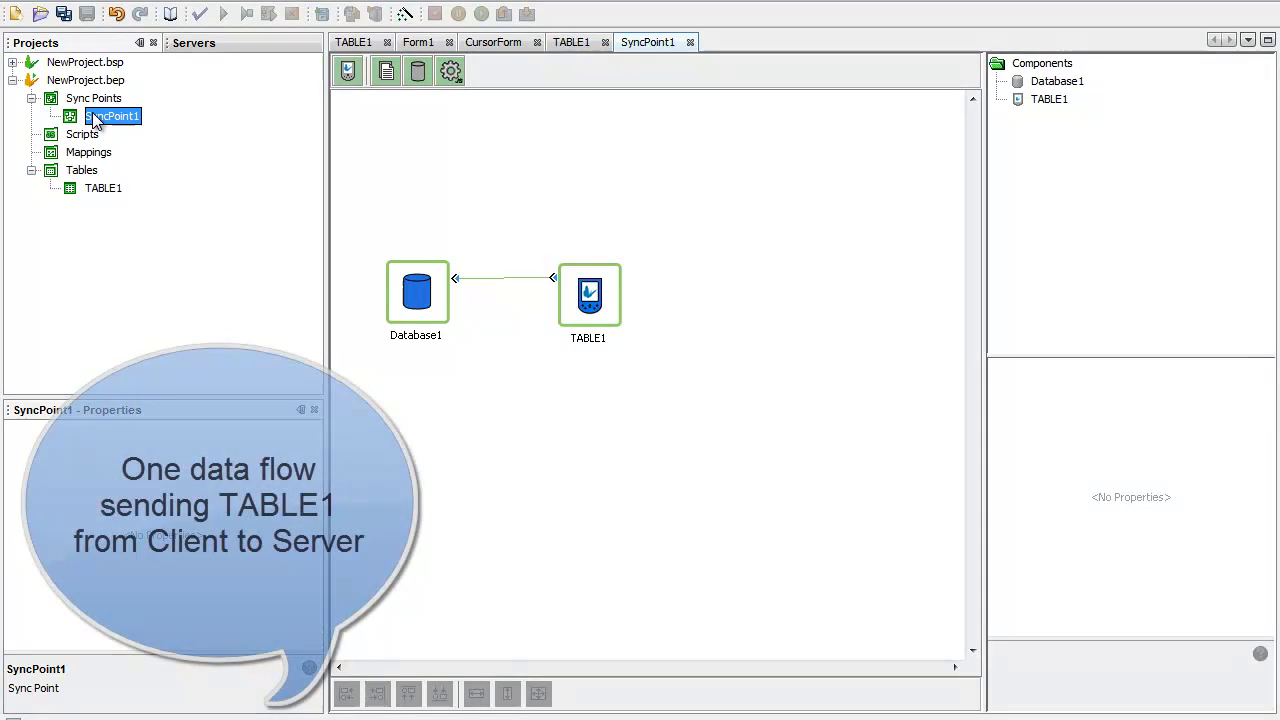
click(412, 291)
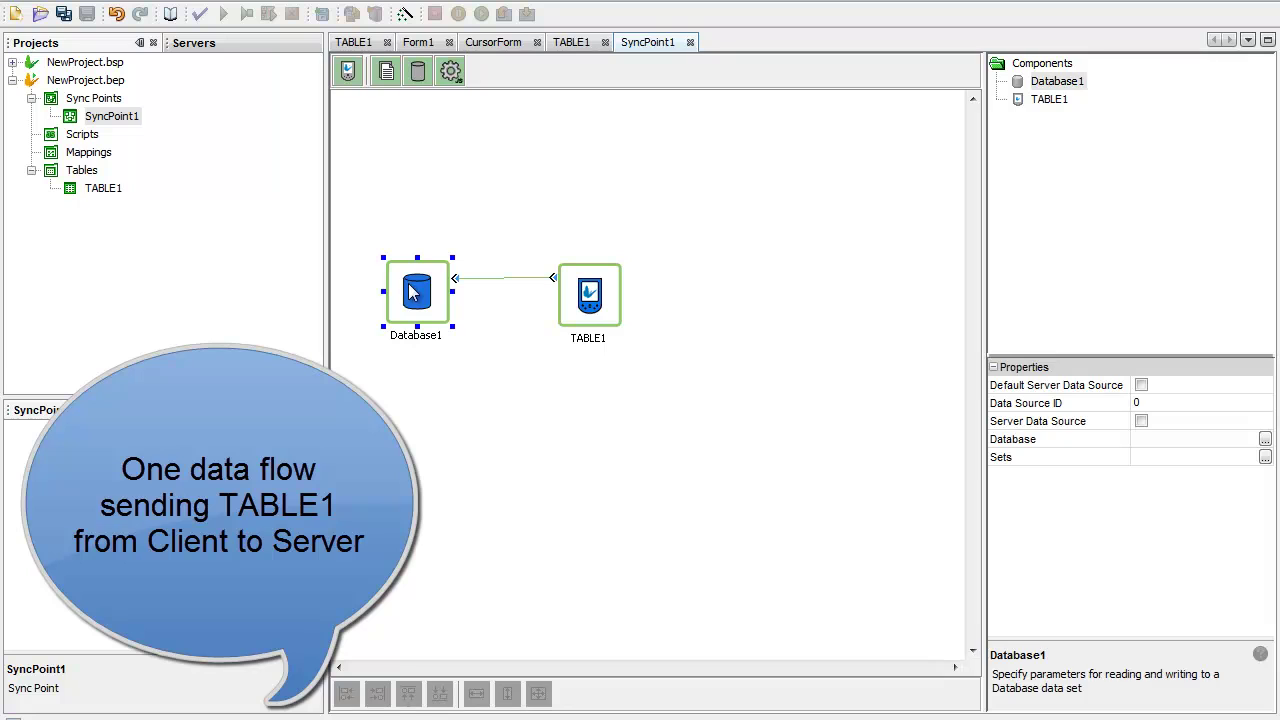
click(1265, 439)
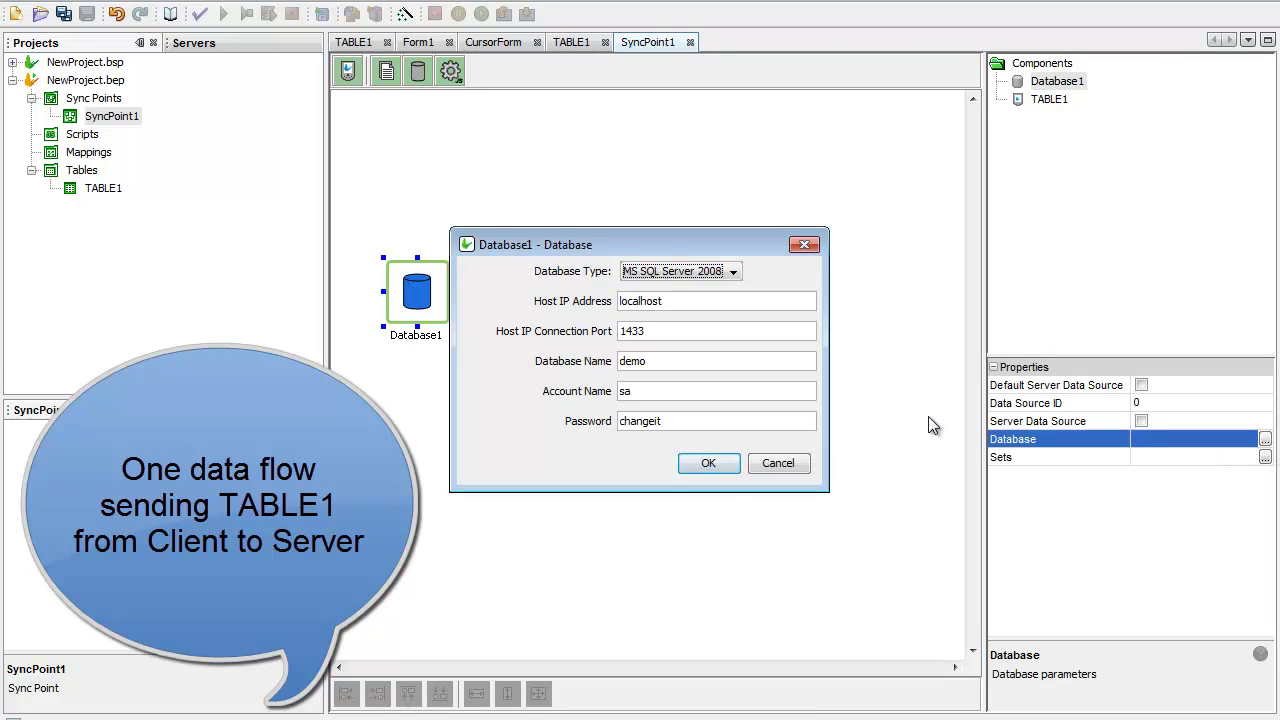
click(789, 464)
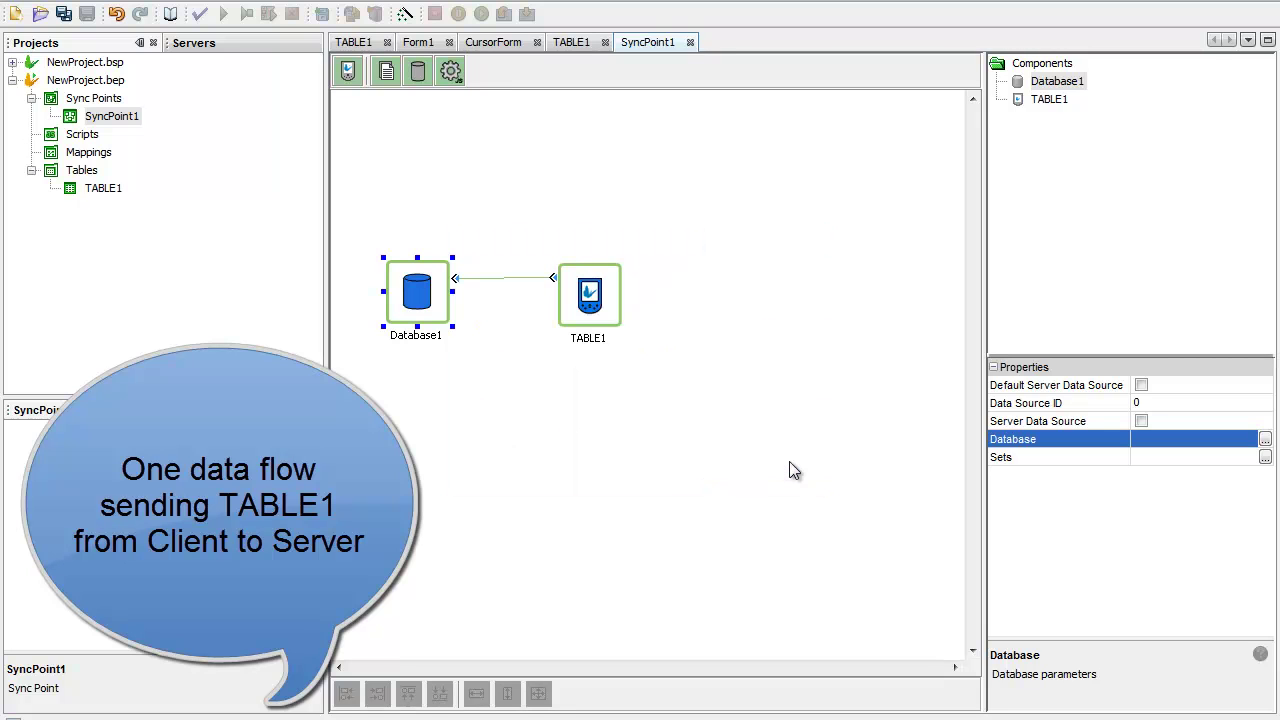
click(598, 306)
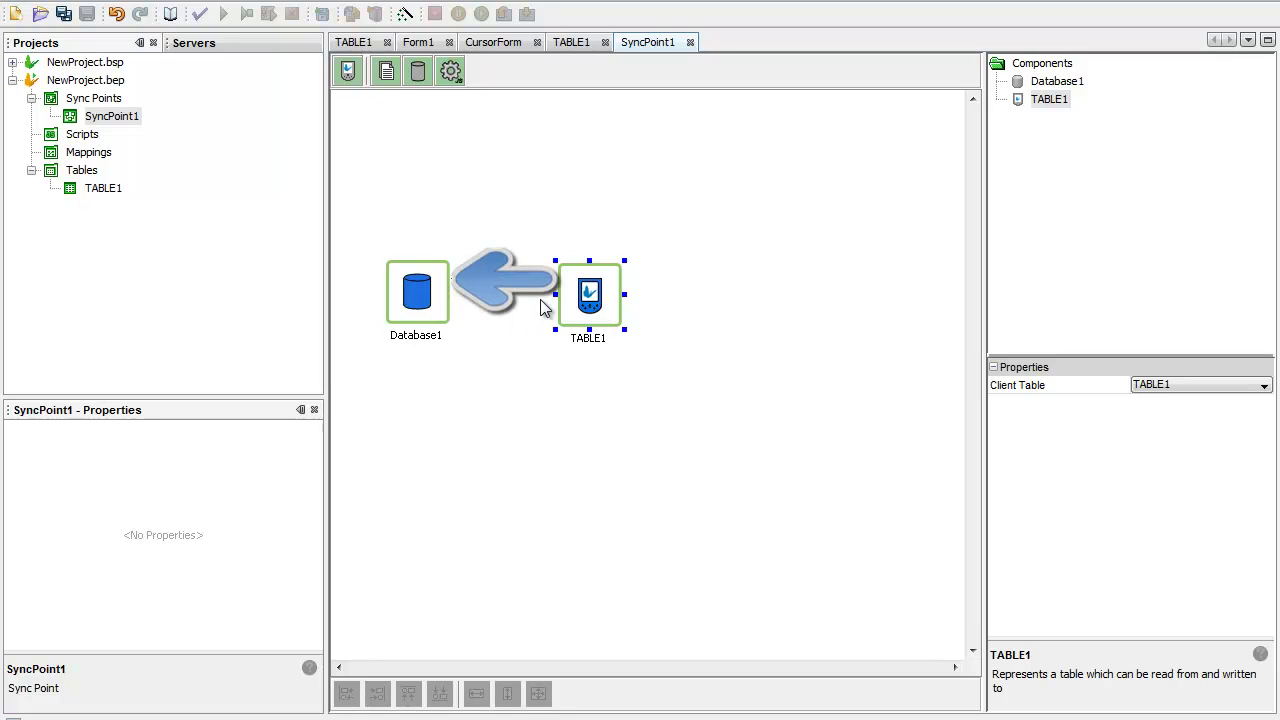
click(430, 303)
click(524, 193)
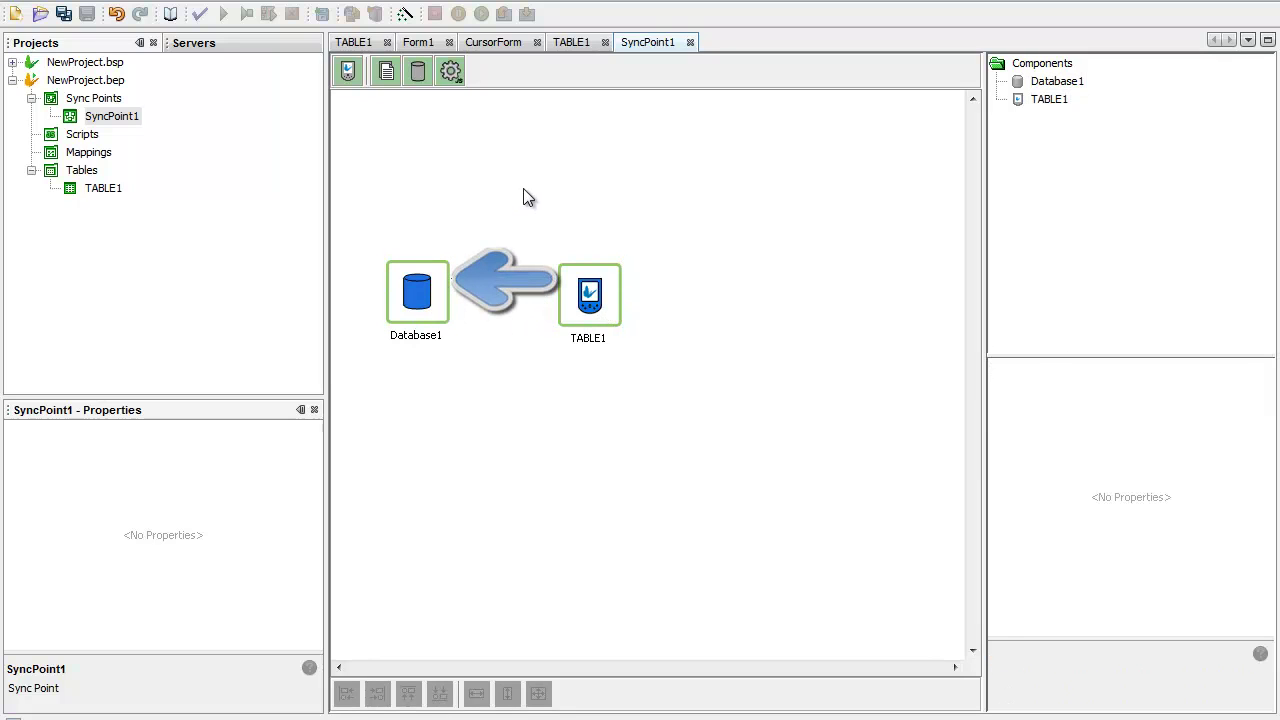
click(108, 88)
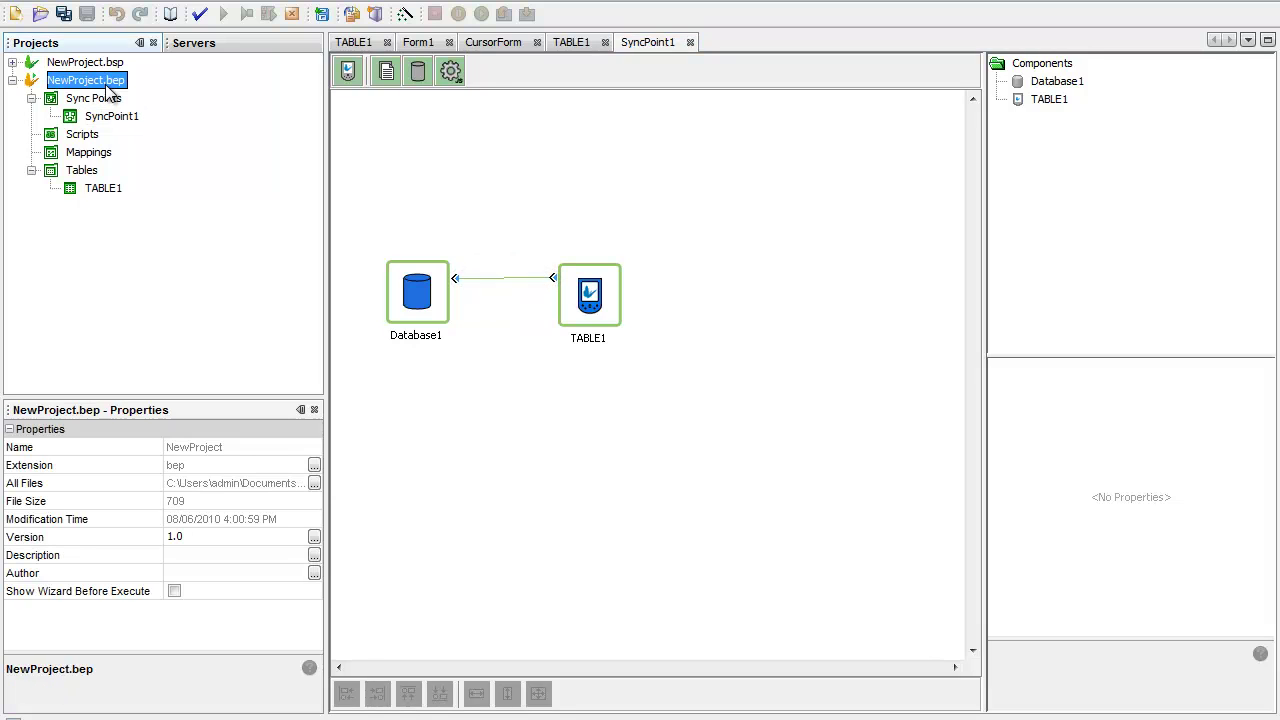
Download NewProject.bsp to the device and sync its two TABLE1 records to the server
click(118, 63)
click(246, 20)
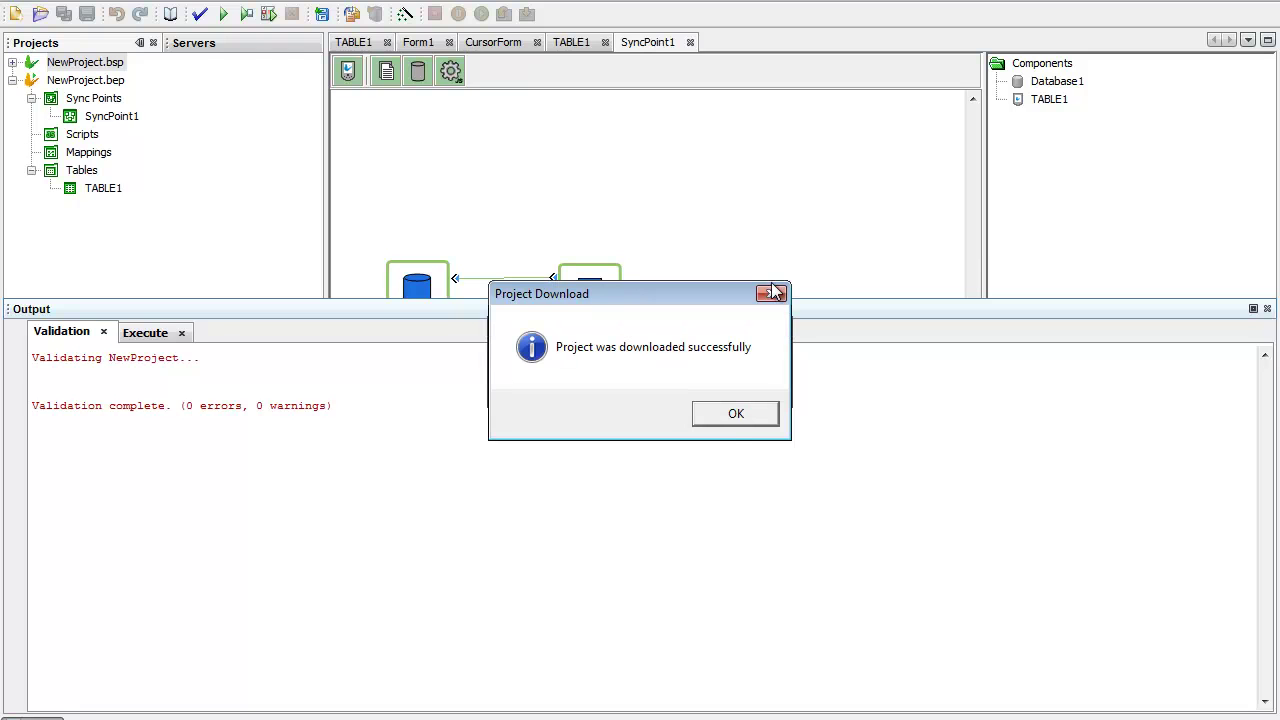
click(728, 420)
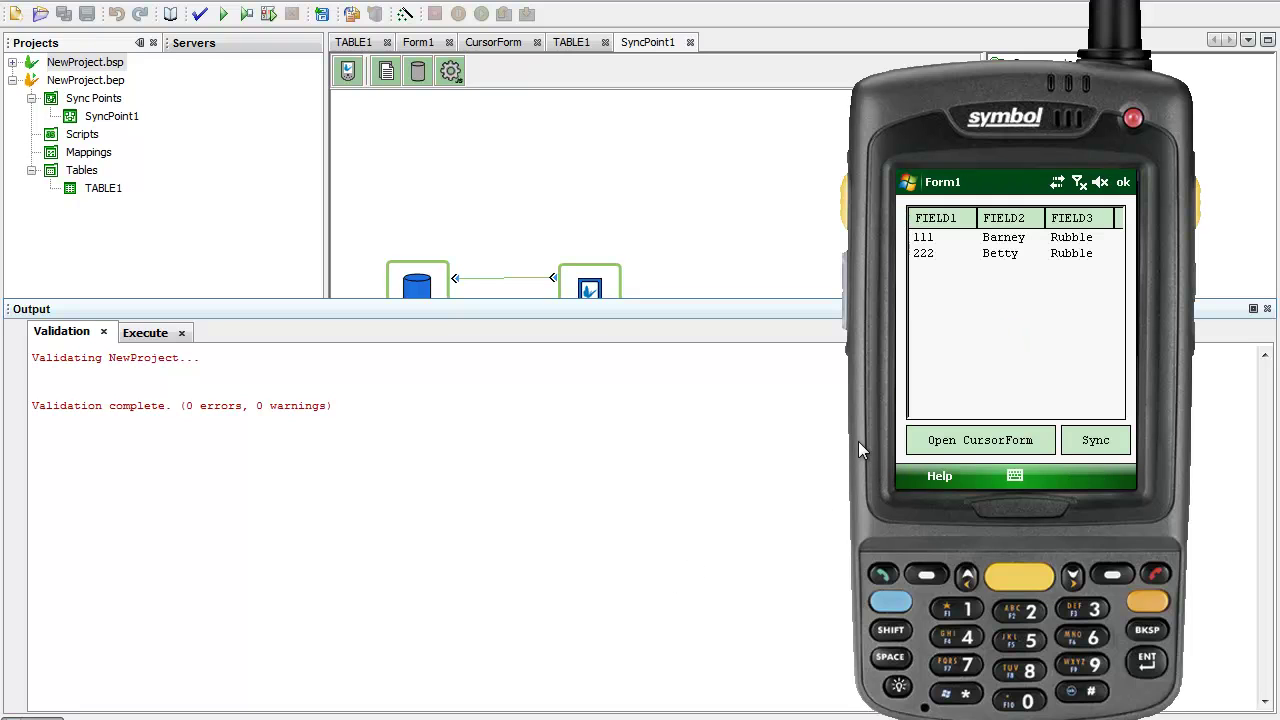
click(1097, 445)
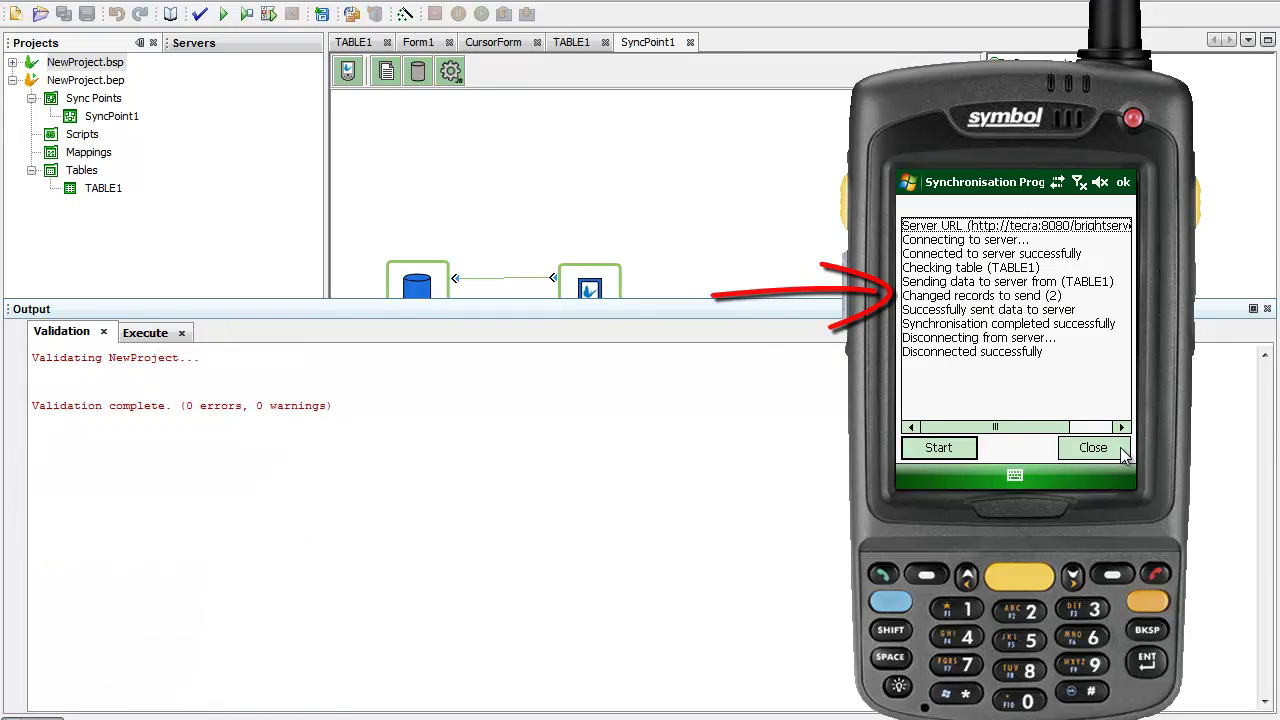
click(1122, 453)
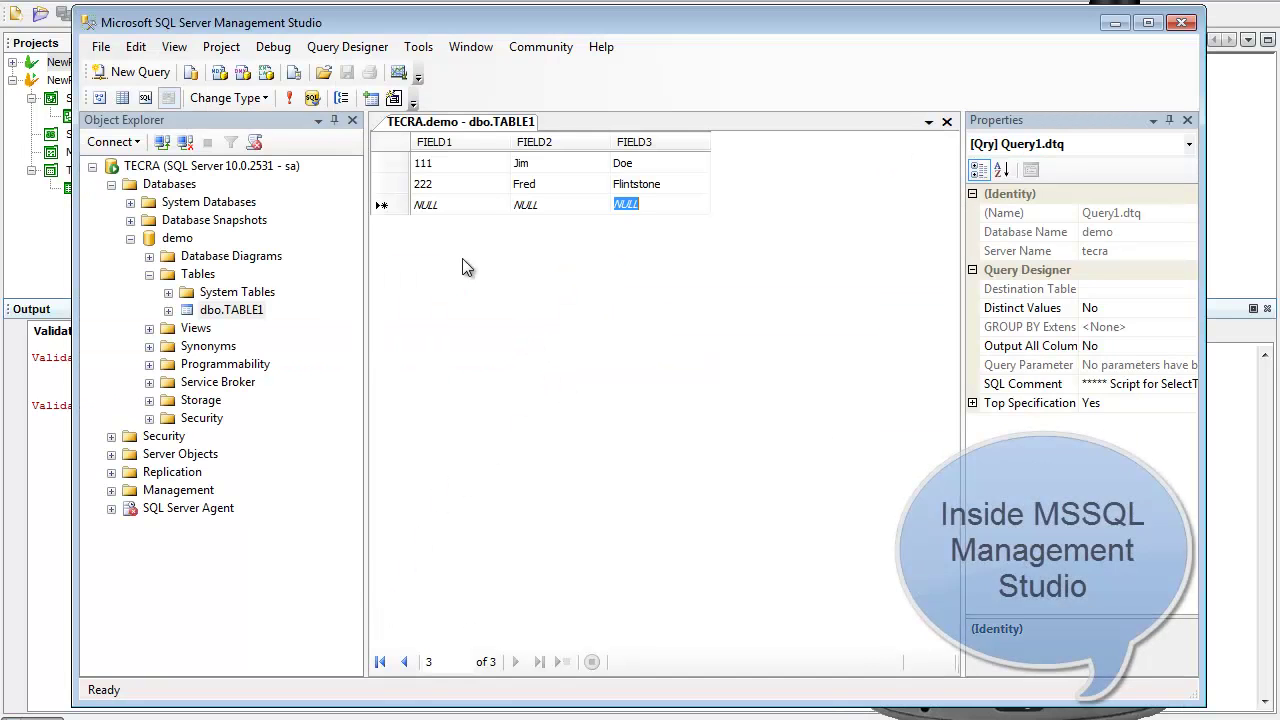
Re-execute the Query Designer query to reload the dbo.TABLE1 results
click(289, 99)
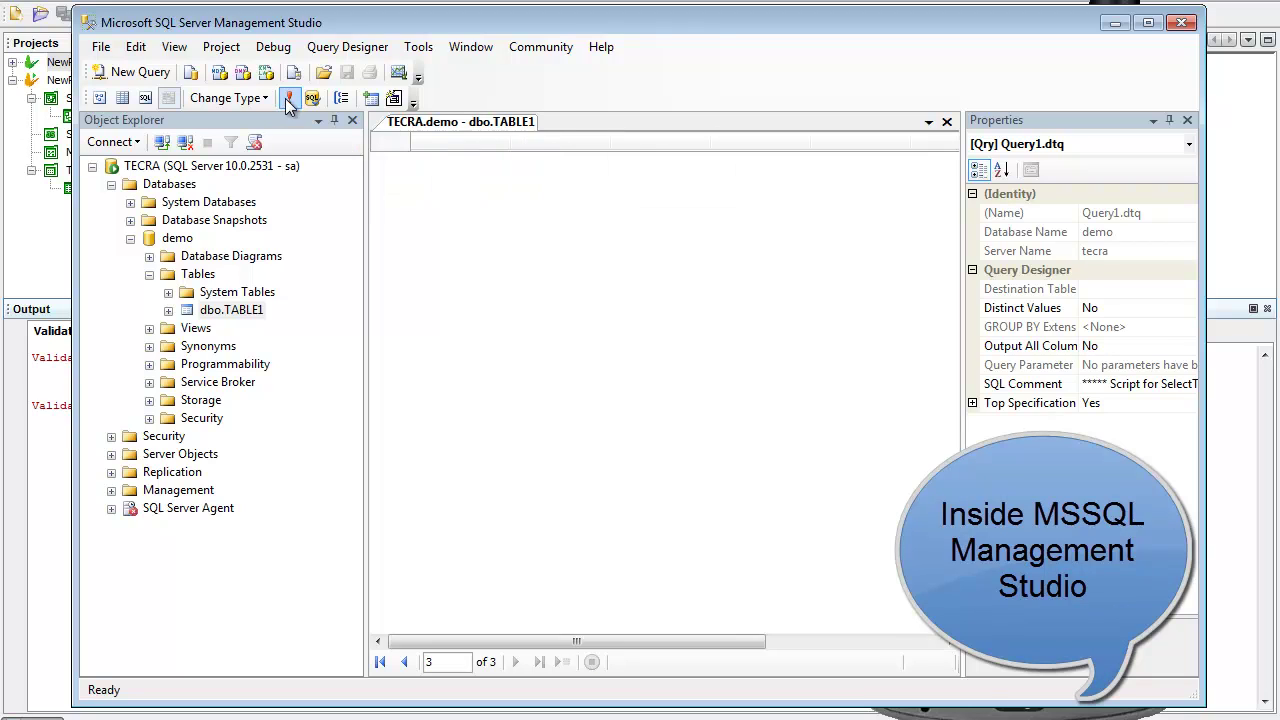